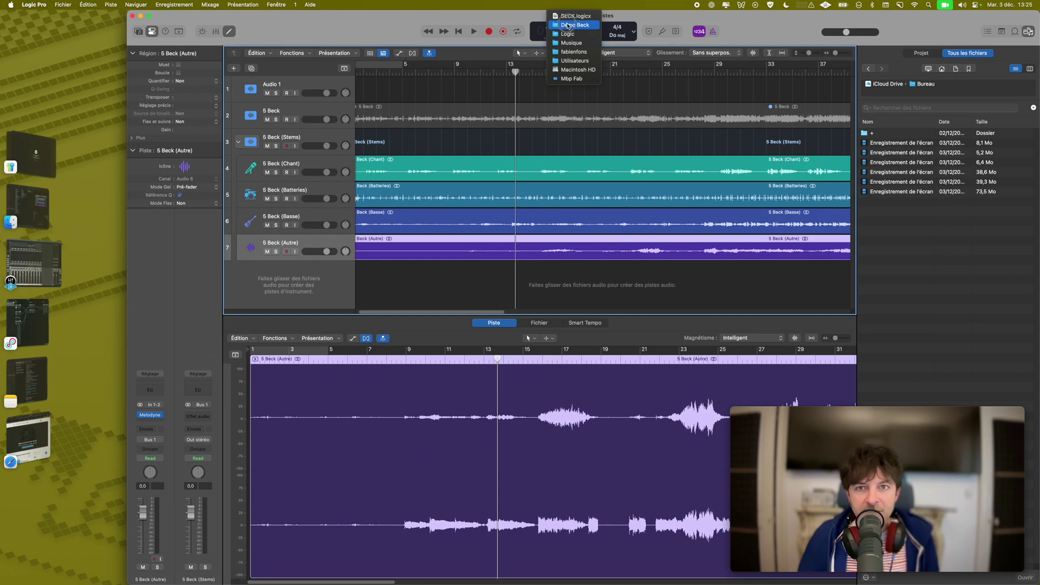
Switch to Finder, import cloche 2.wav from the Cloches folder as a new audio track, and close the Finder window.
click(568, 26)
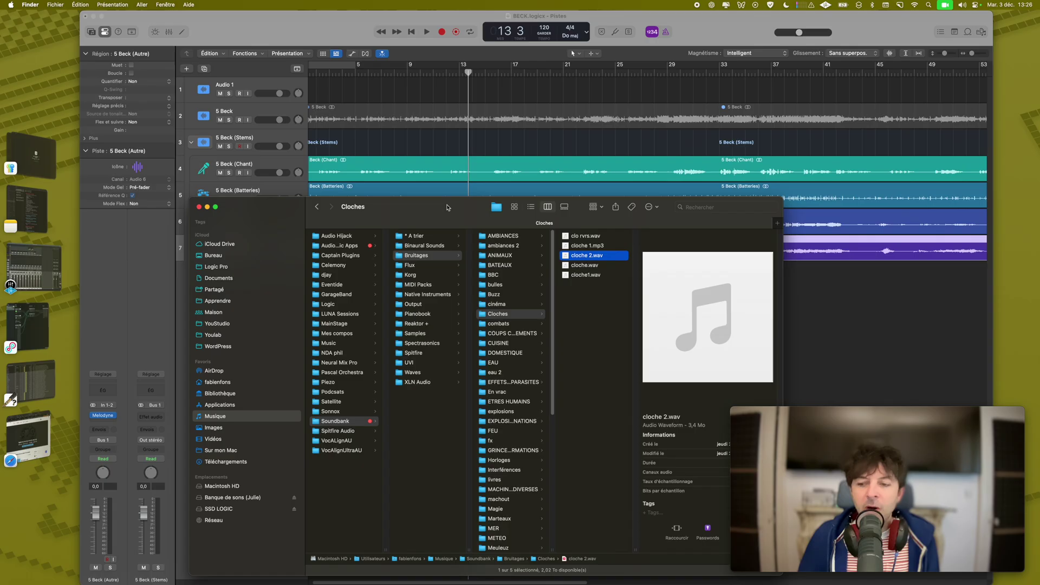
drag(442, 211, 311, 337)
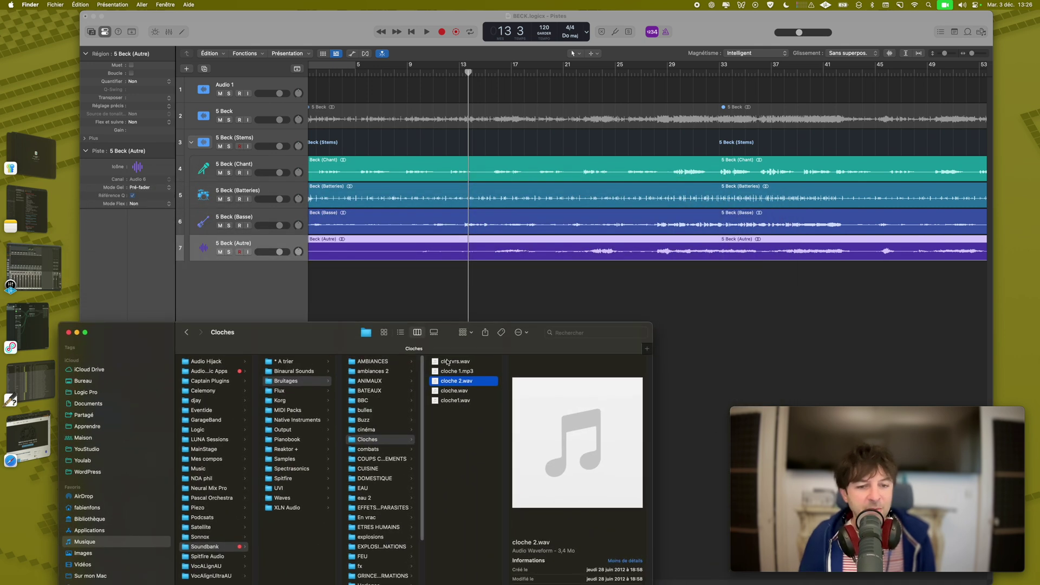
drag(468, 383, 528, 301)
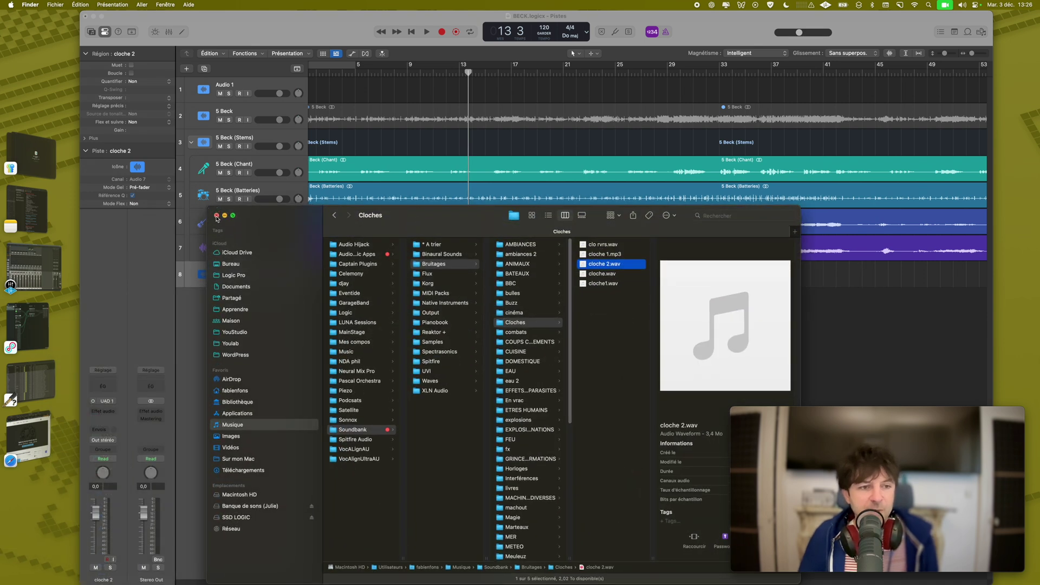
click(216, 216)
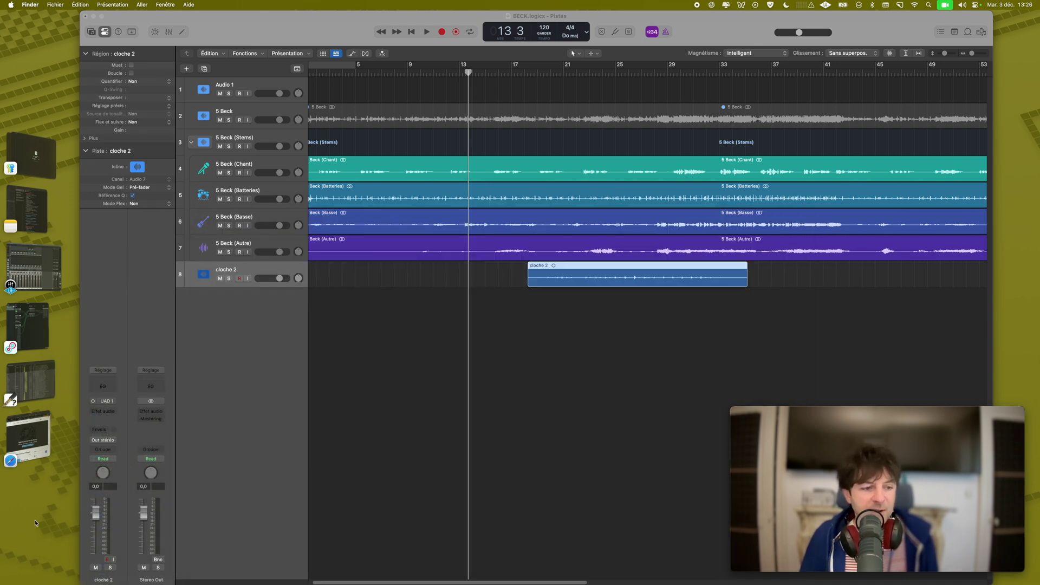
Delete the cloche 2 track together with its audio region.
click(380, 271)
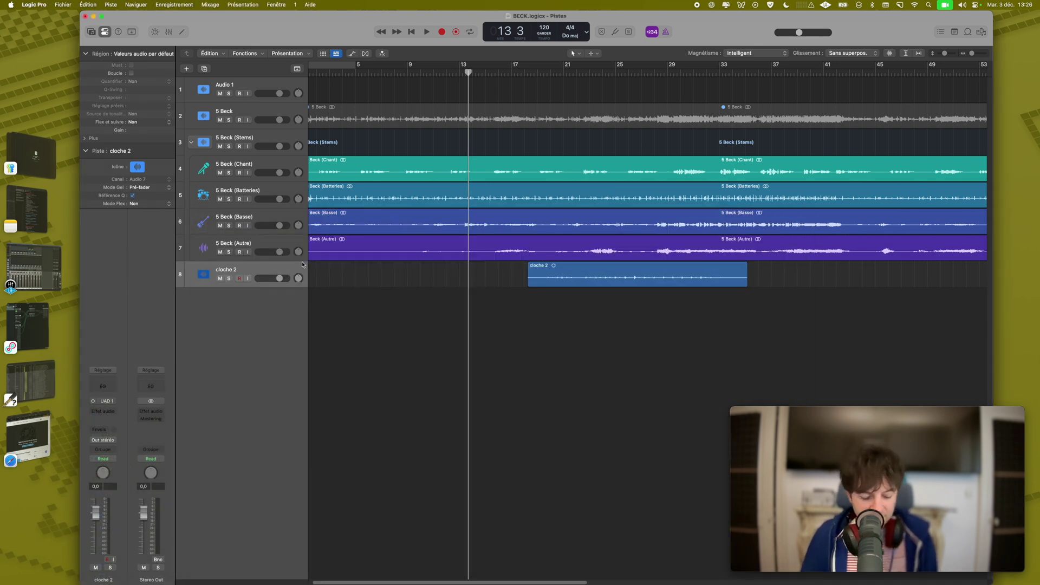
click(295, 269)
key(super+BackSpace)
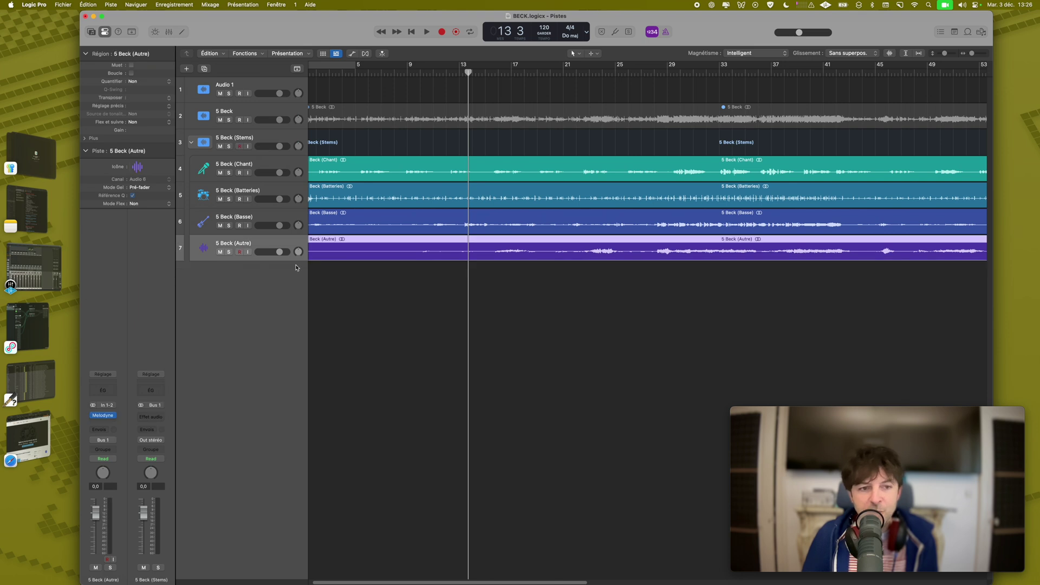
Show the browser of all files and go to the Soundbank folder inside the home directory's Musique folder.
click(981, 31)
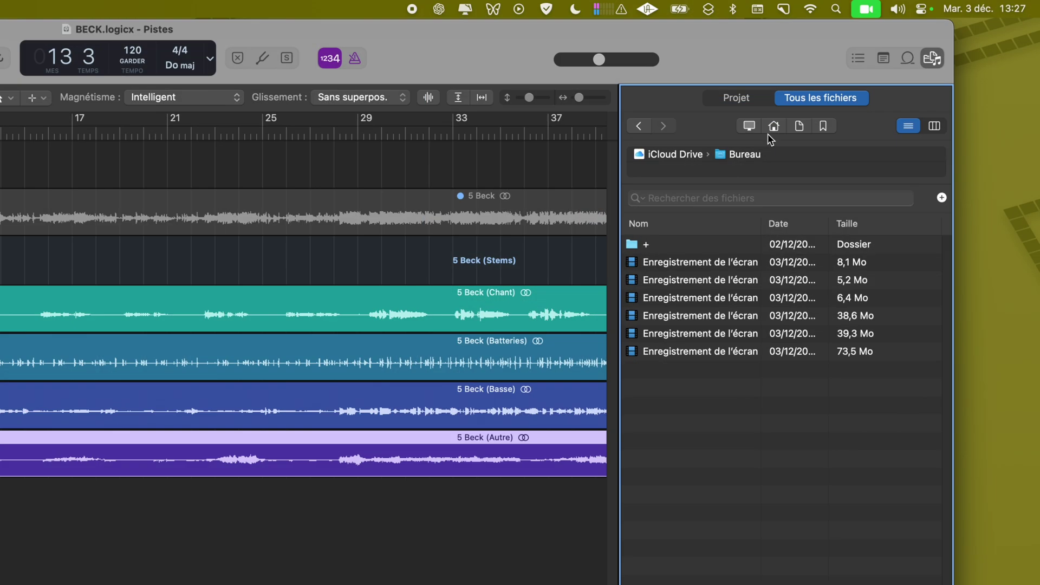
click(657, 156)
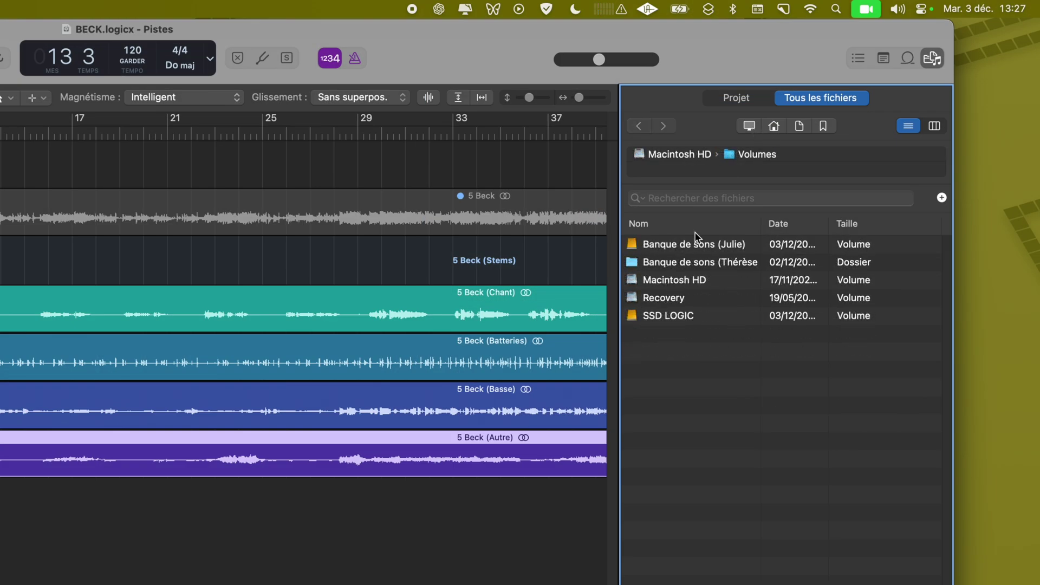
click(774, 126)
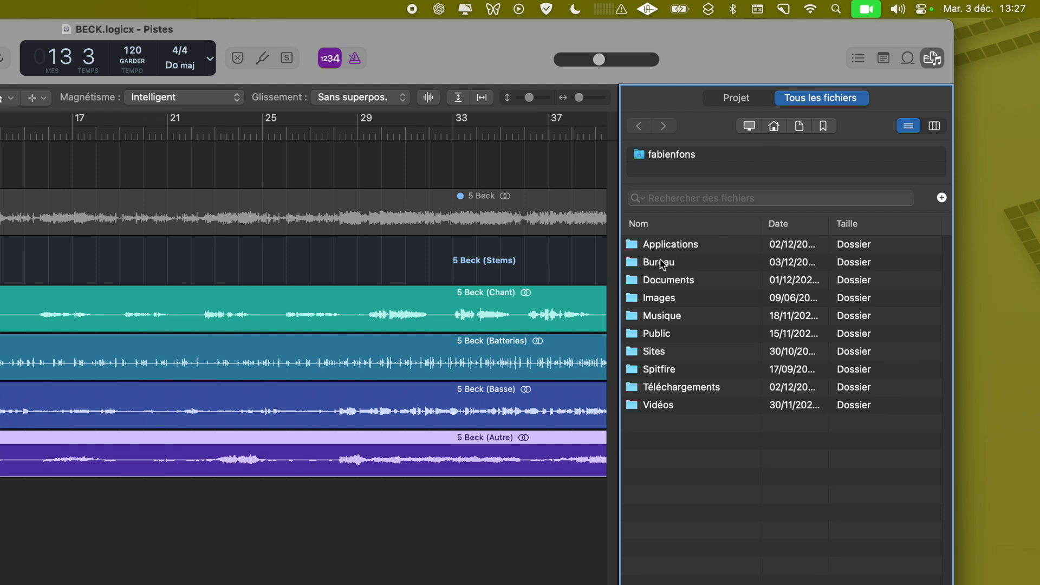
double_click(671, 316)
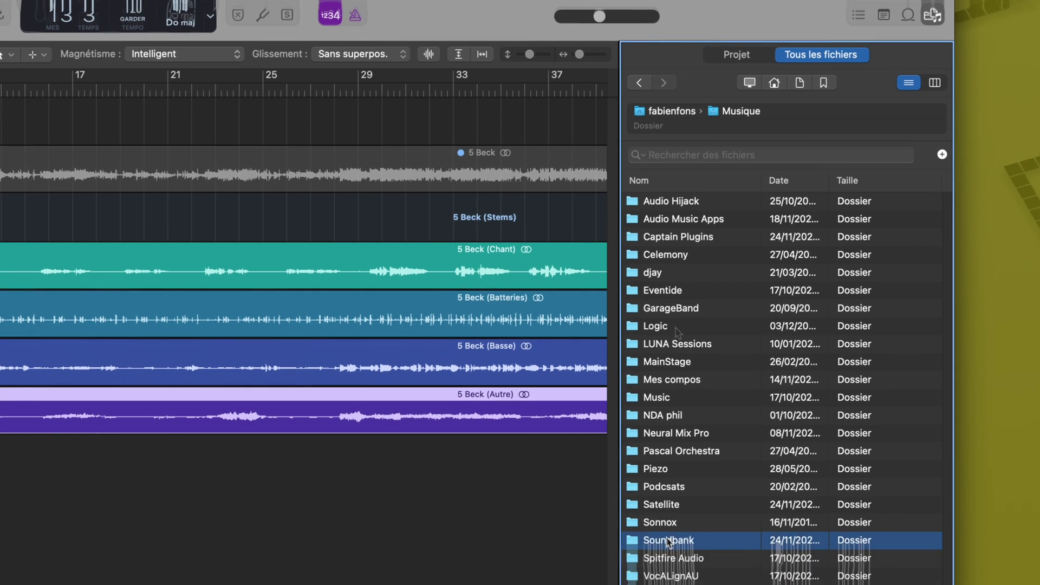
double_click(668, 541)
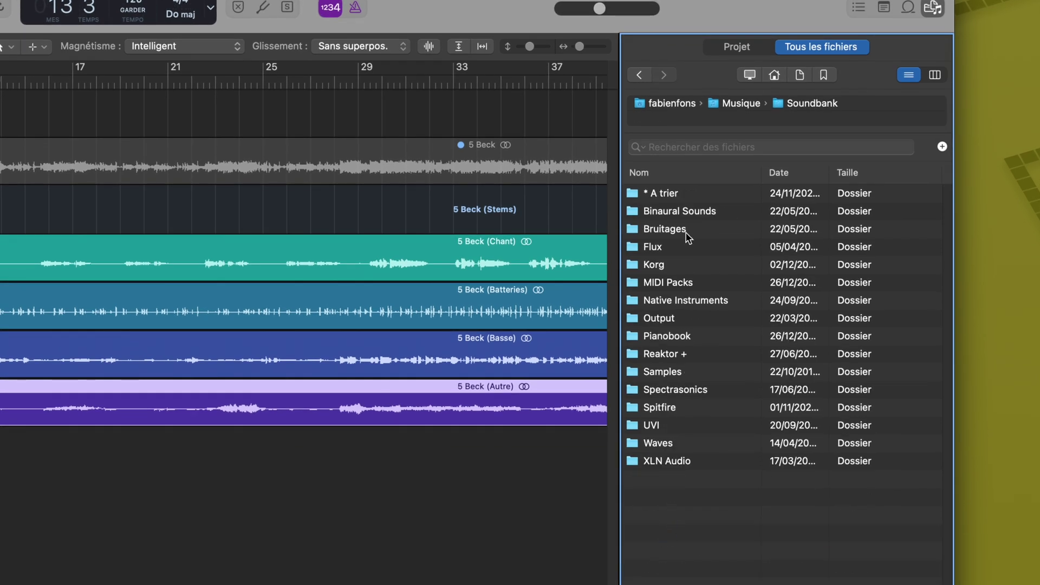
Bookmark the Bruitages folder in the file browser.
click(666, 236)
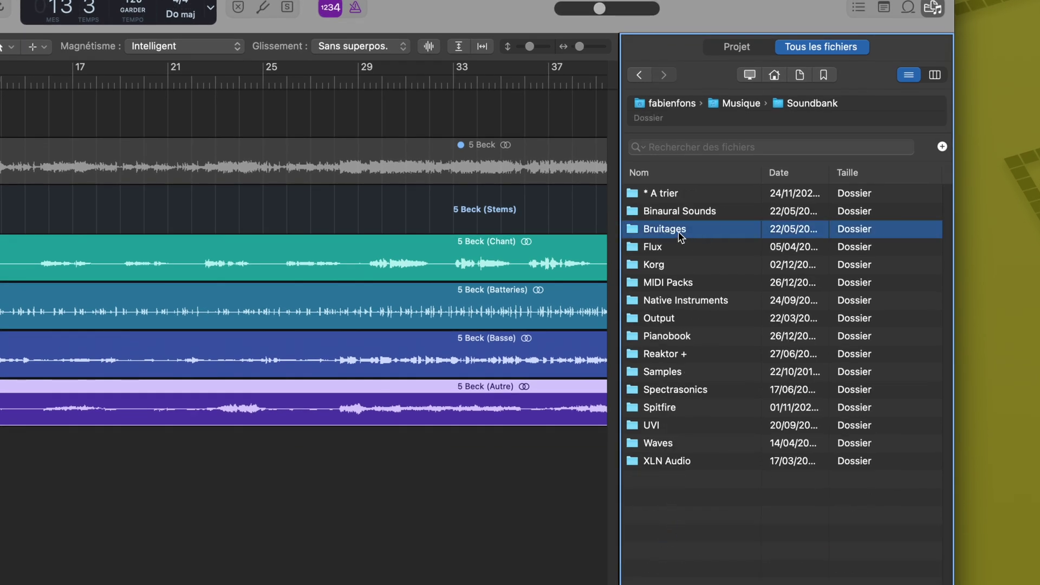
right_click(670, 232)
click(705, 284)
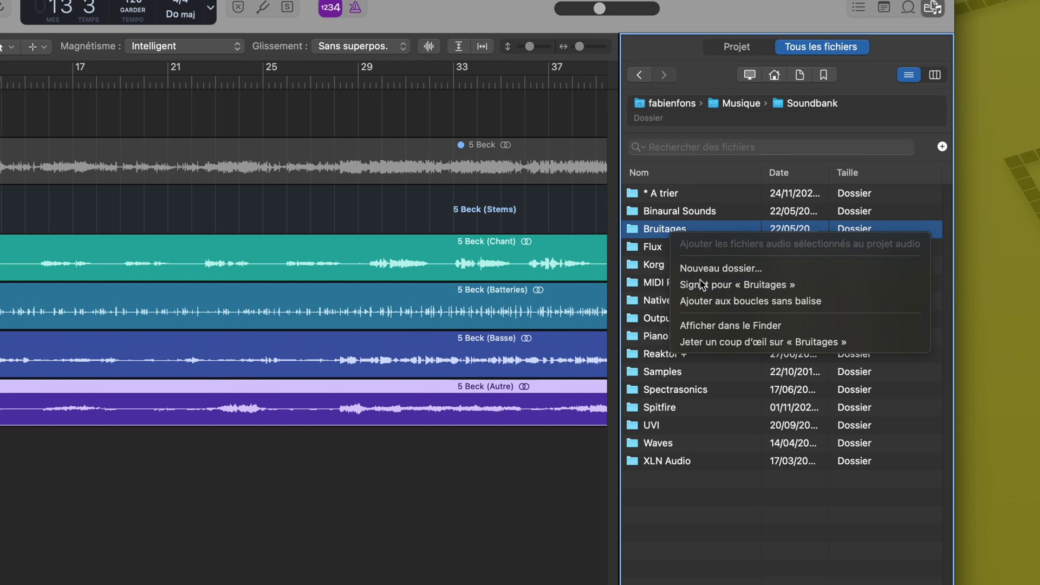
Go to the bookmarked Bruitages folder and open its machout subfolder.
click(829, 77)
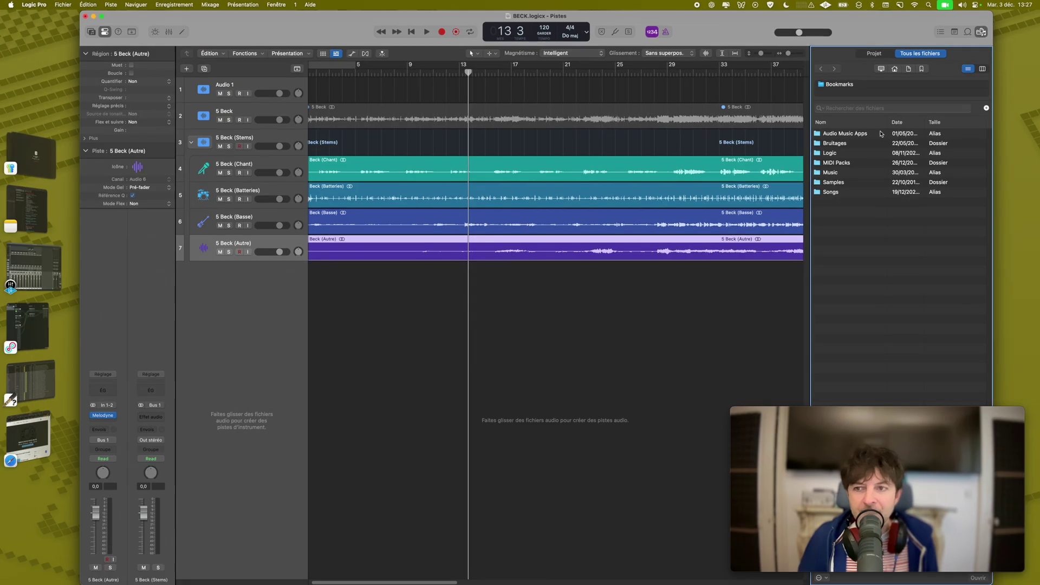
click(846, 144)
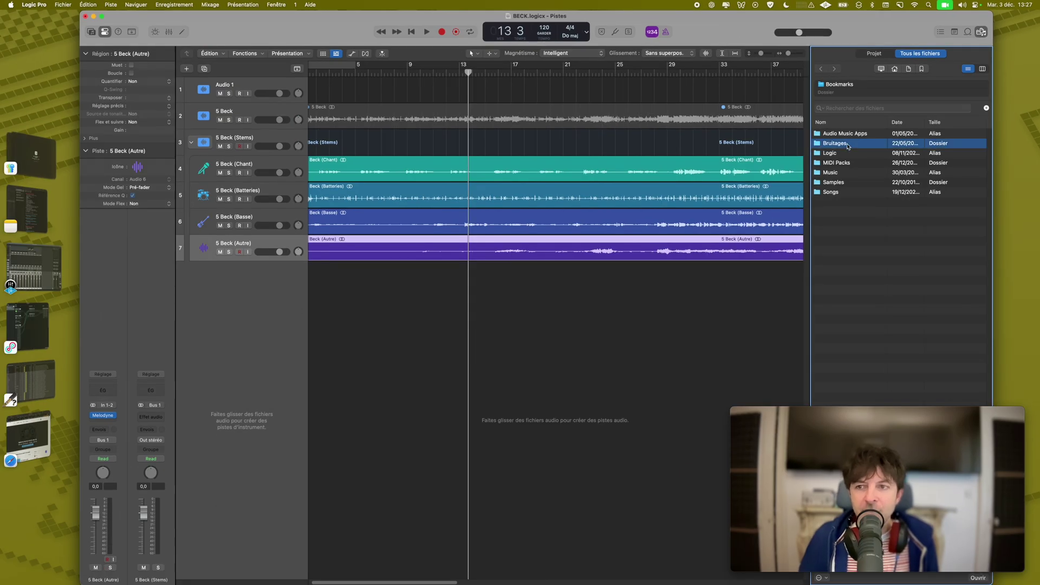
double_click(846, 144)
scroll(836, 254, down, 5)
double_click(838, 253)
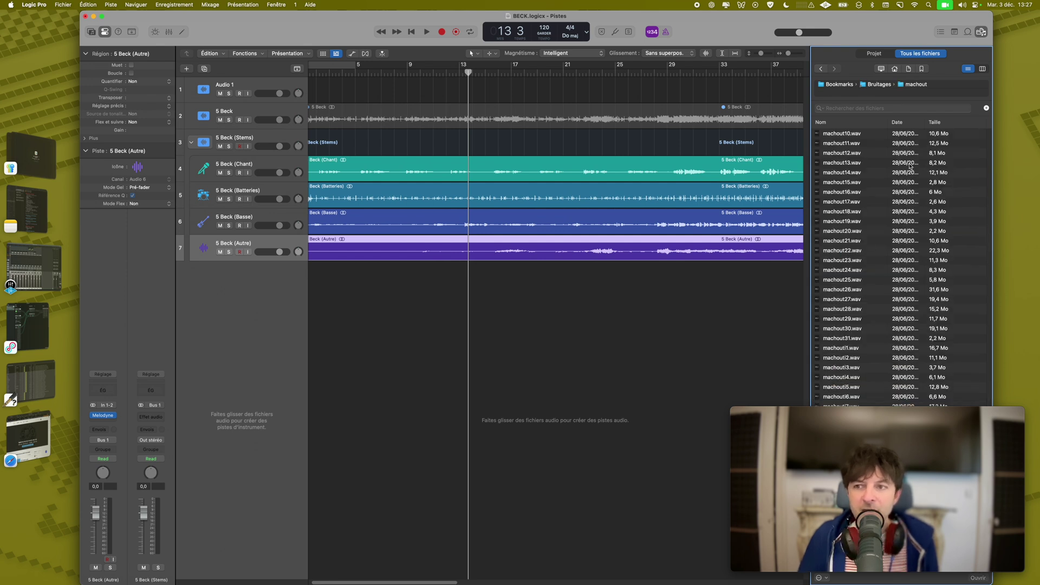
Try to add machout24.wav to the arrangement below the 5 Beck (Autre) track.
drag(839, 199, 847, 226)
drag(855, 270, 496, 290)
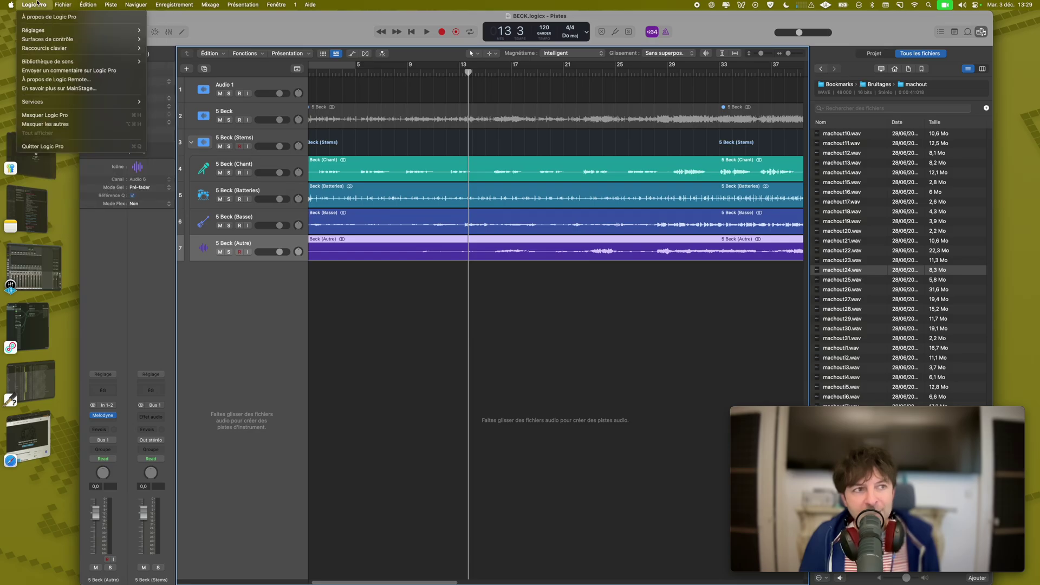
View the application's audio device settings and close the settings window.
mouse_move(108, 30)
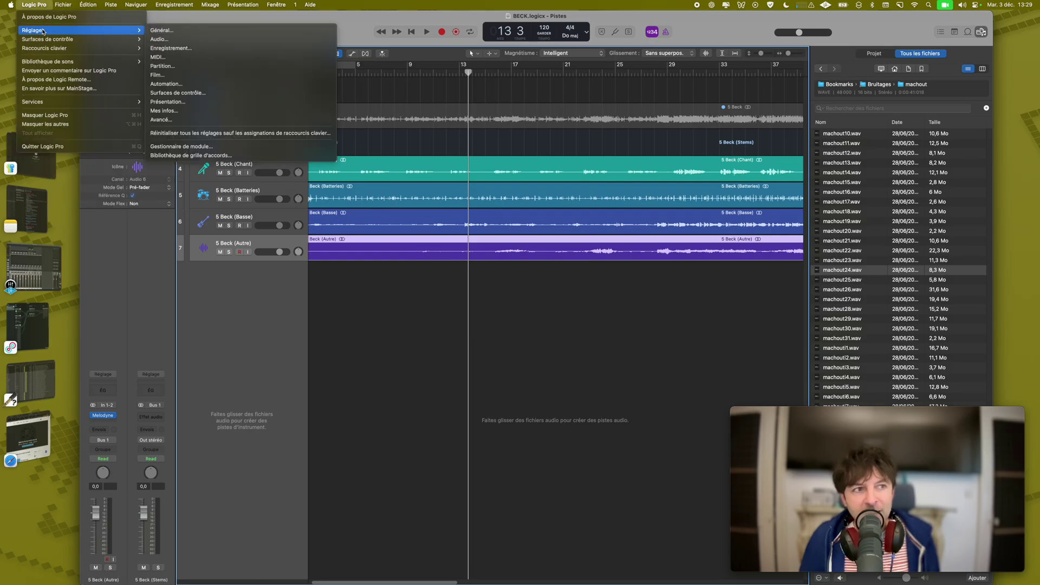
click(170, 40)
drag(260, 103, 302, 135)
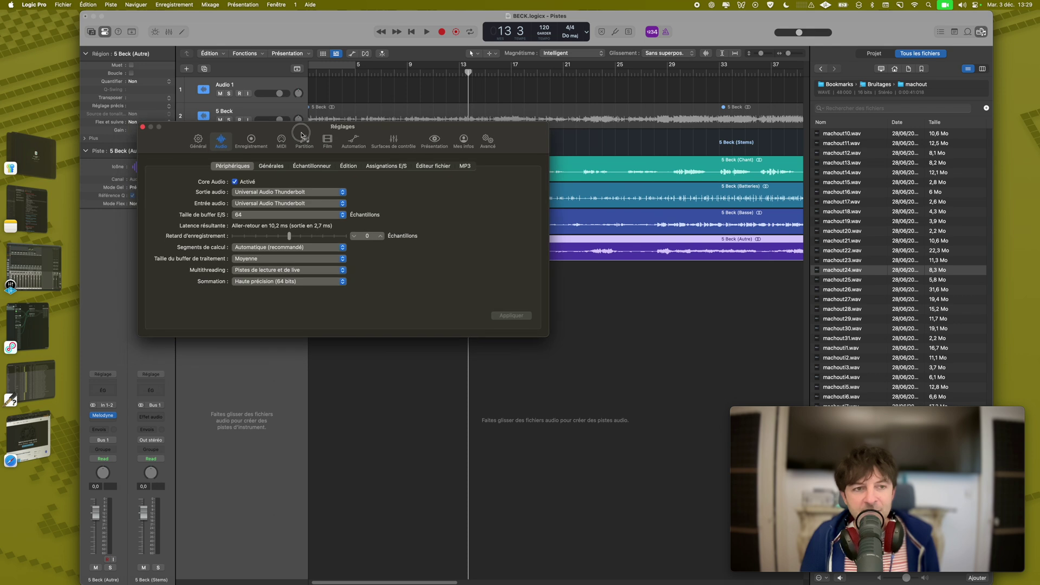
click(142, 127)
Reopen the application's audio settings and place the window over the track headers.
click(34, 4)
mouse_move(130, 31)
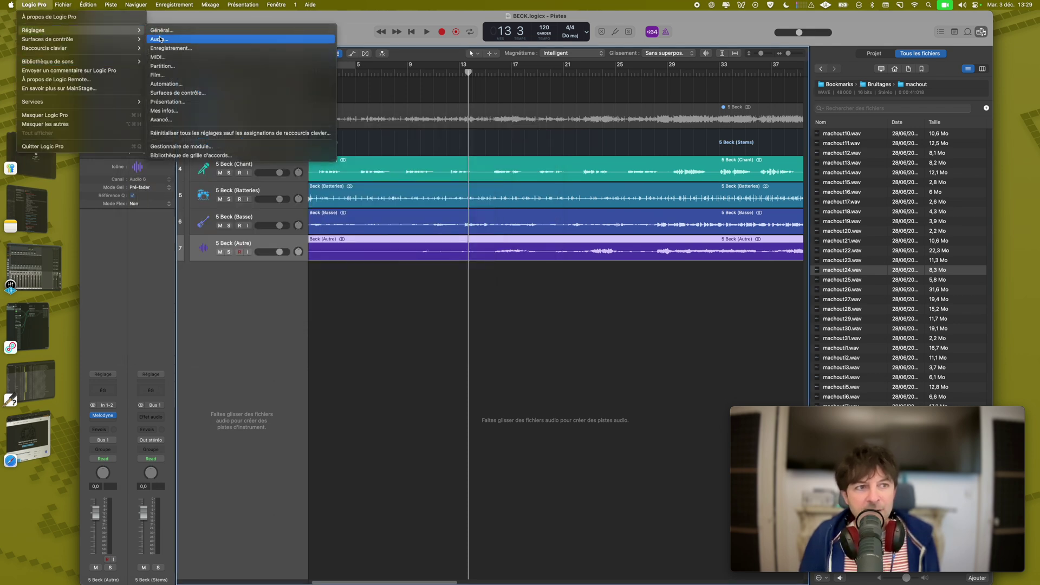
click(367, 41)
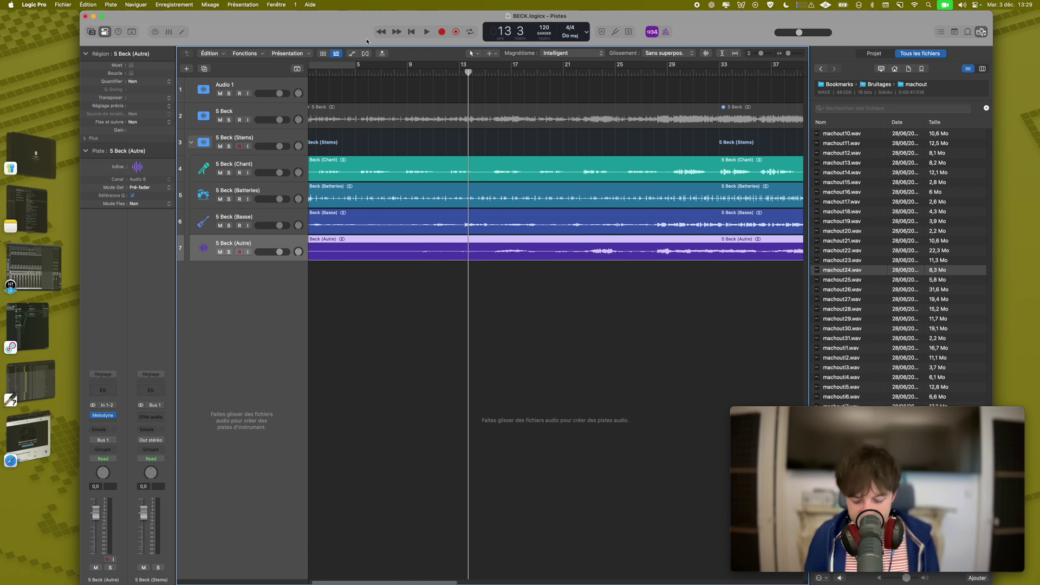
drag(289, 122, 268, 102)
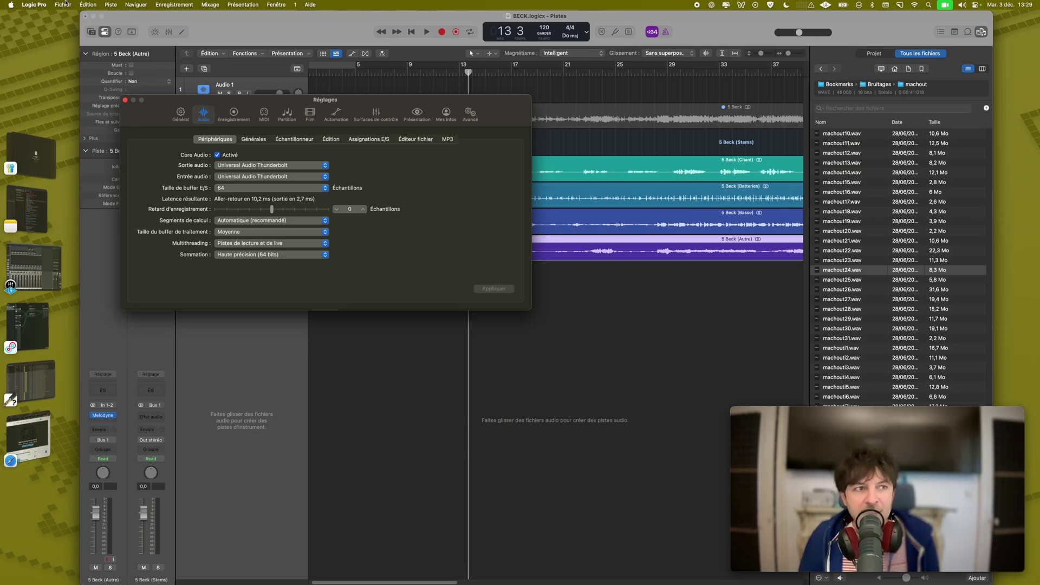
View the project's MIDI settings beside the application settings and close the project settings window.
click(65, 5)
mouse_move(80, 142)
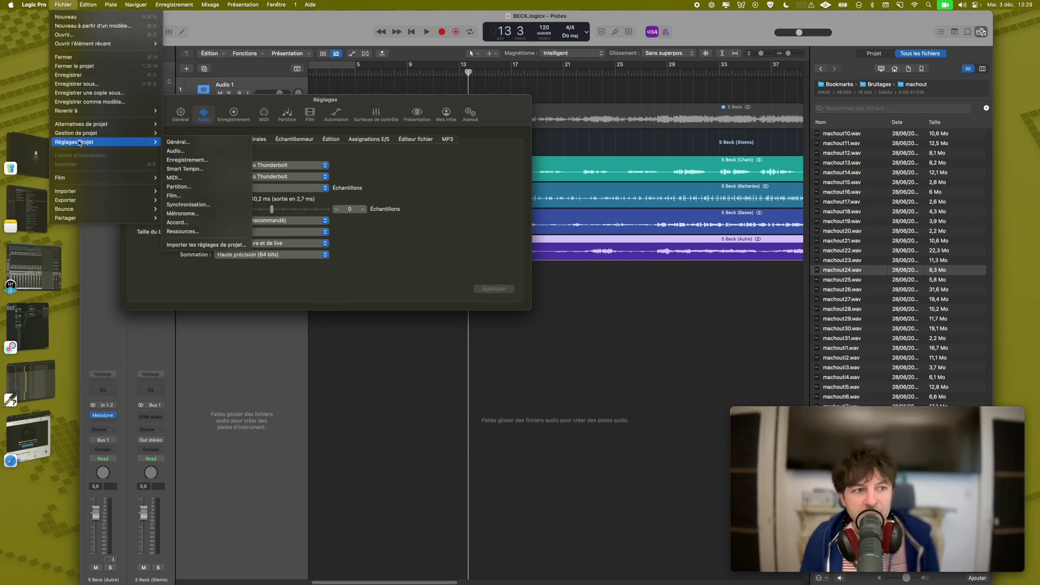
click(174, 177)
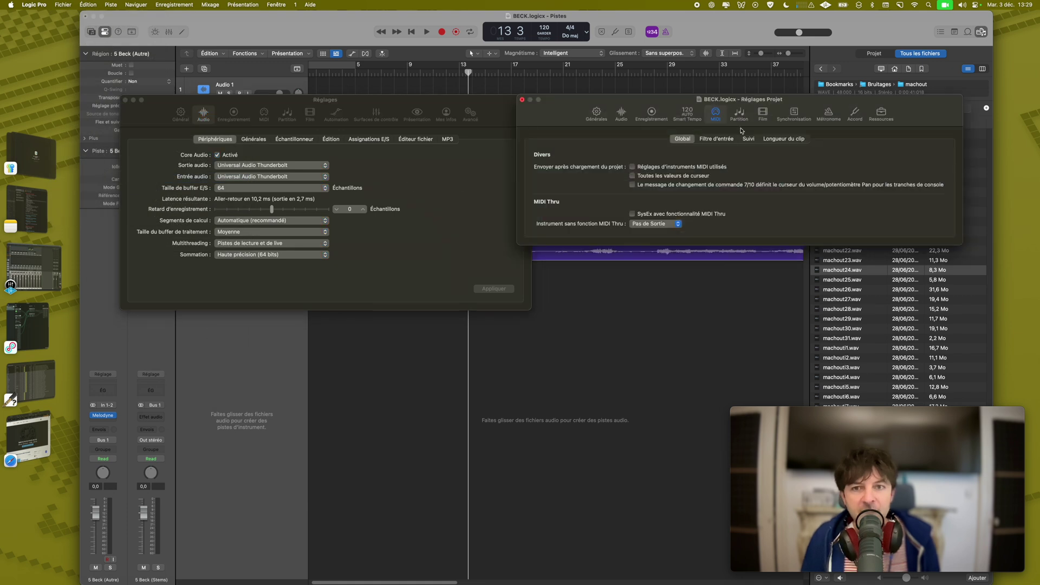
drag(811, 104, 805, 146)
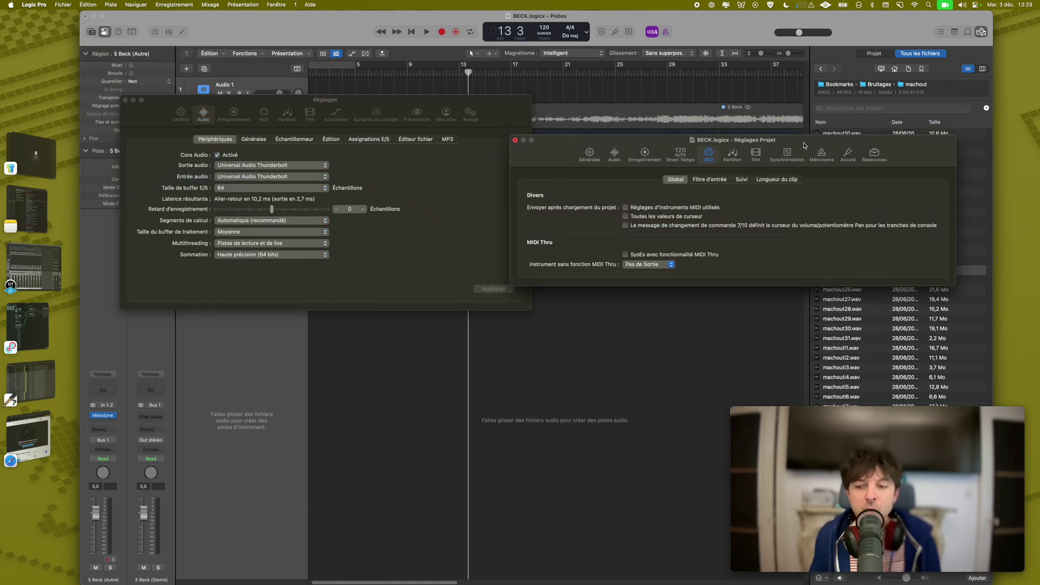
click(516, 141)
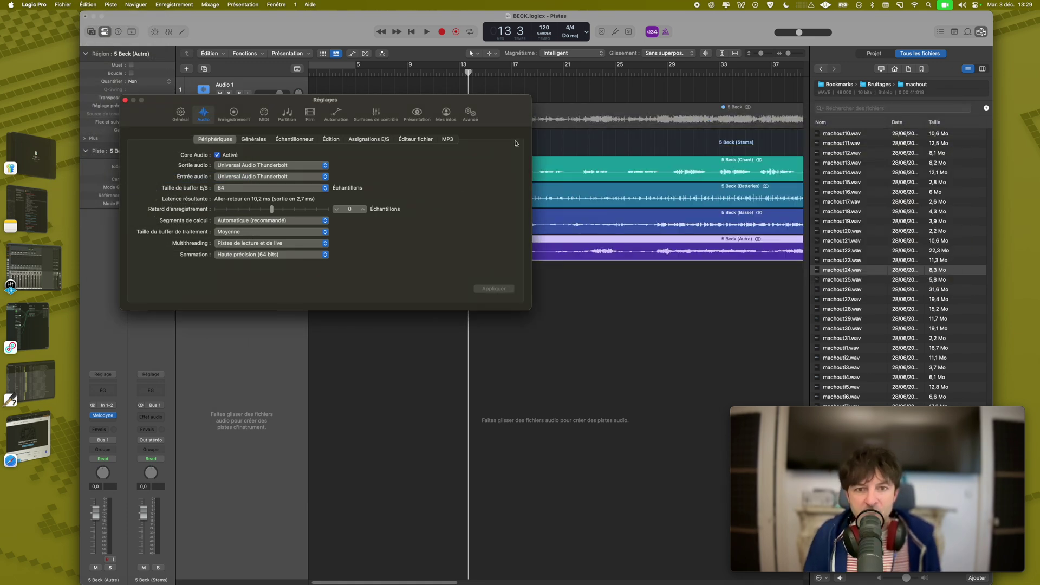
Bring the project settings back and arrange both settings windows side by side for comparison.
key(alt+p)
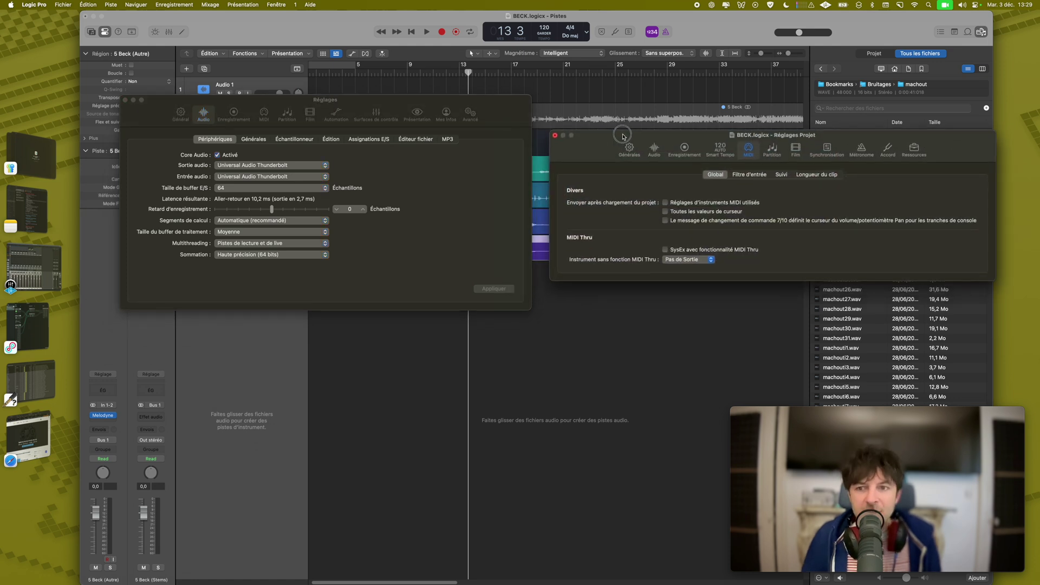
drag(618, 140, 623, 133)
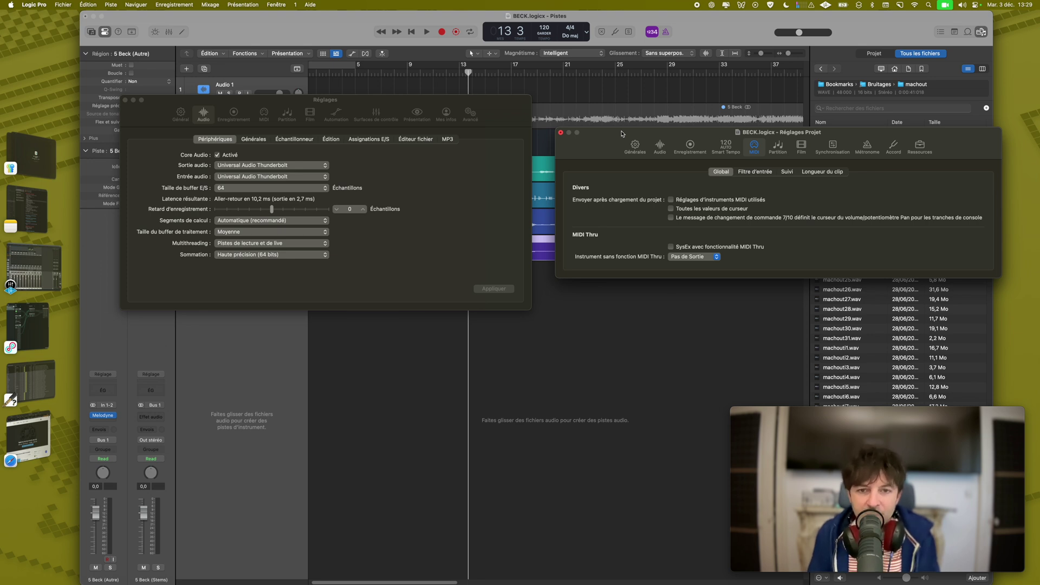
drag(204, 98, 203, 95)
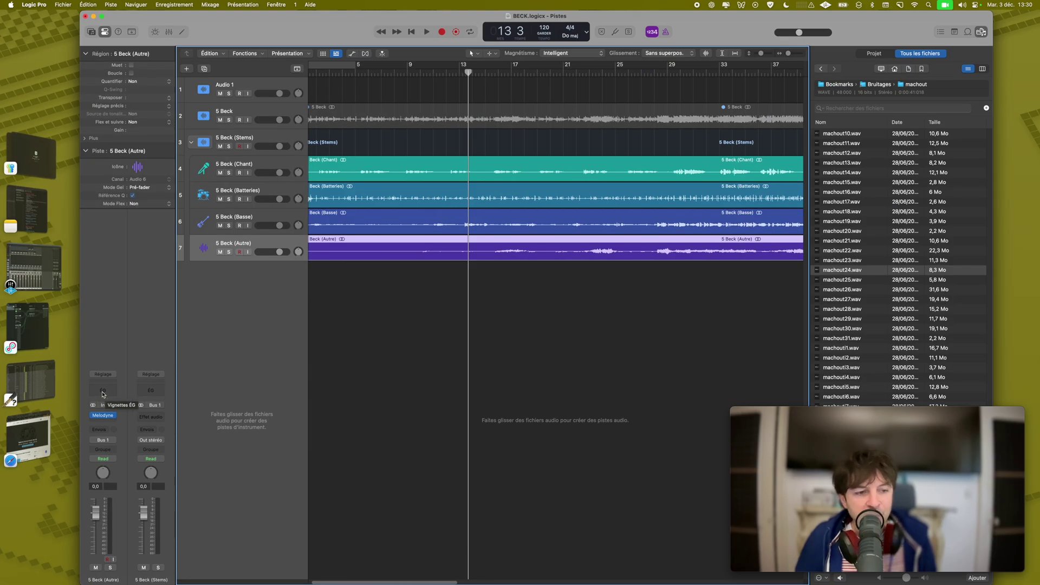
Add a Channel EQ to the 5 Beck (Autre) channel strip and open its Compressor.
click(103, 392)
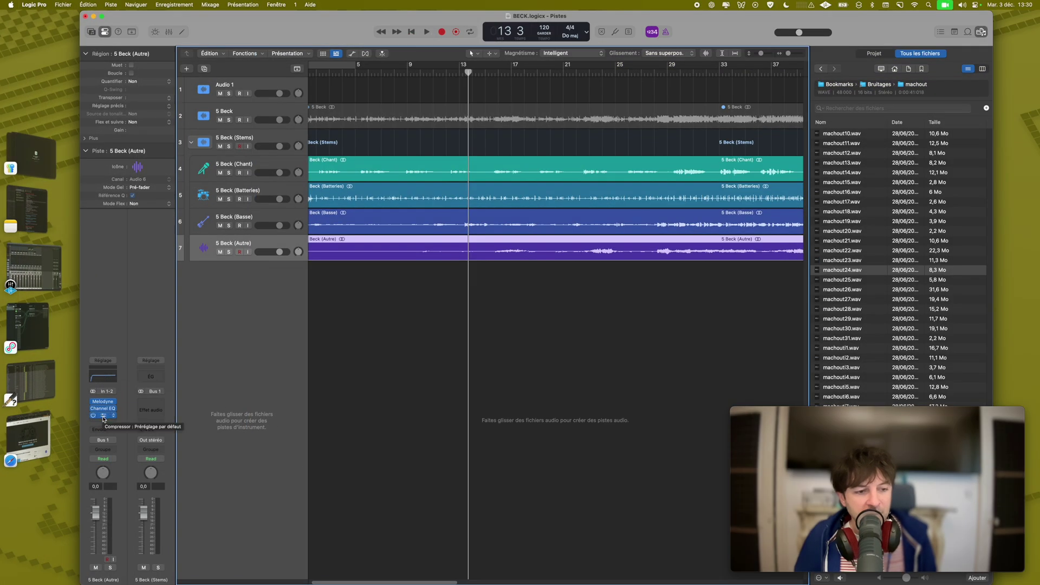
click(103, 416)
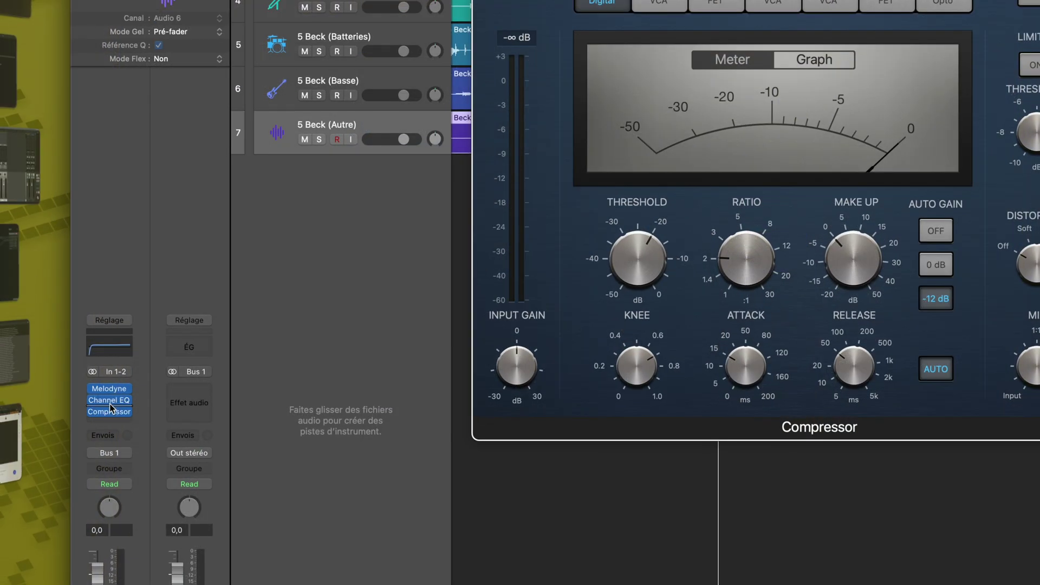
Move the Compressor above the Channel EQ on the 5 Beck (Autre) channel and remove Melodyne from its inserts.
mouse_move(111, 415)
drag(111, 415, 109, 401)
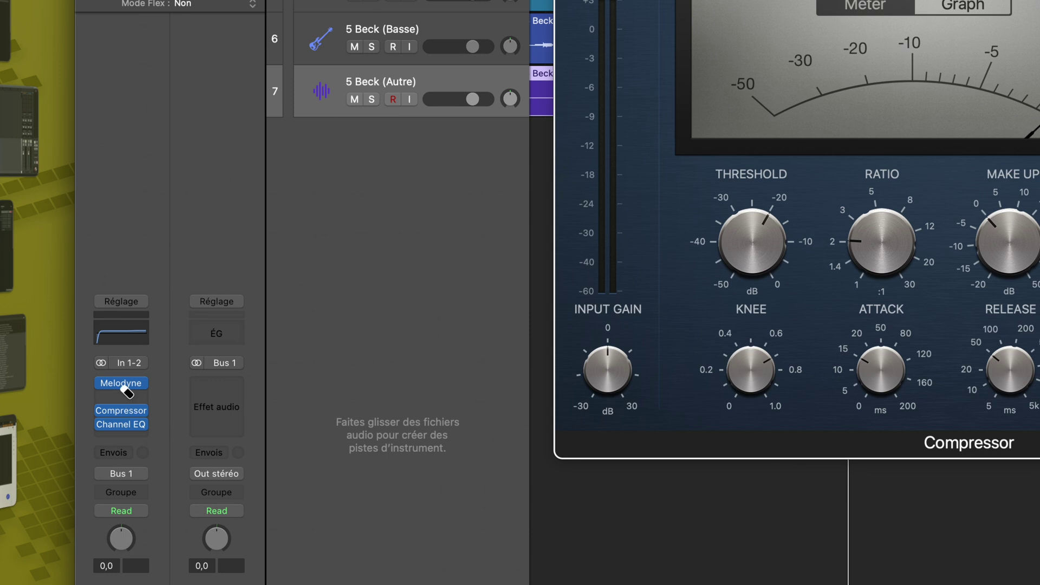
drag(127, 391, 93, 383)
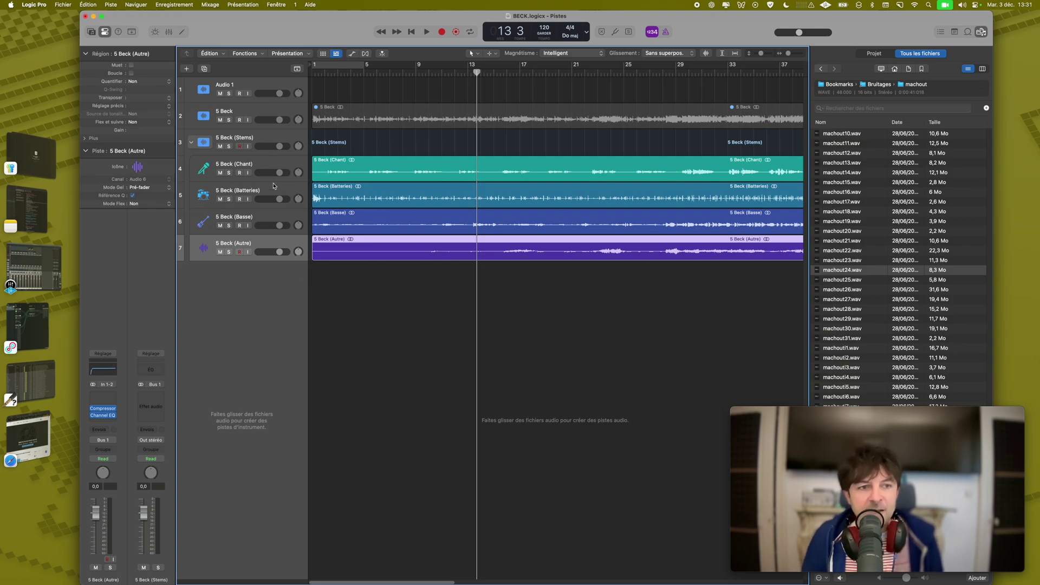
Select the 5 Beck (Batteries) region and create a new software instrument track below the existing tracks.
click(385, 193)
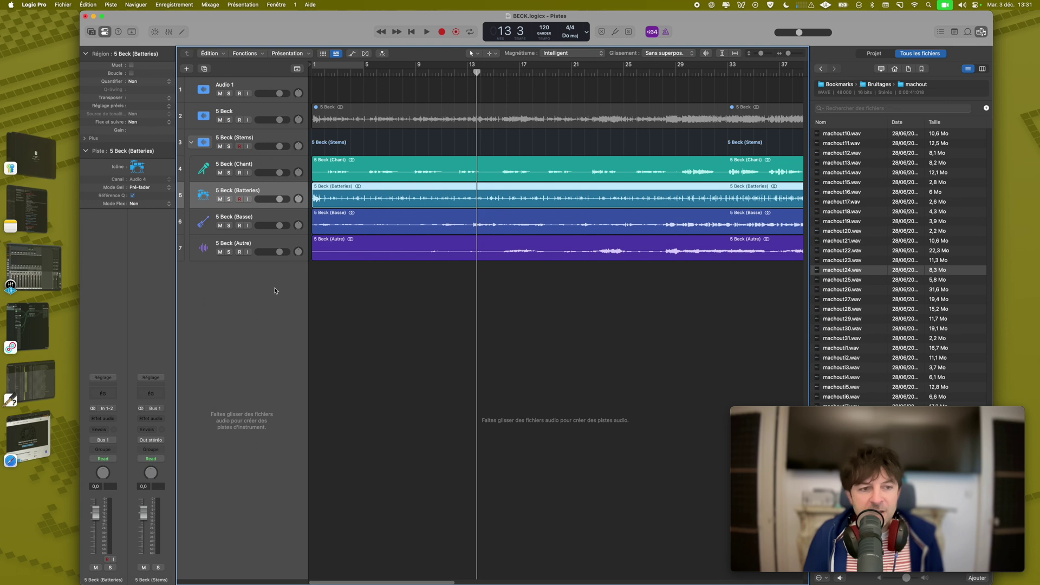
double_click(234, 291)
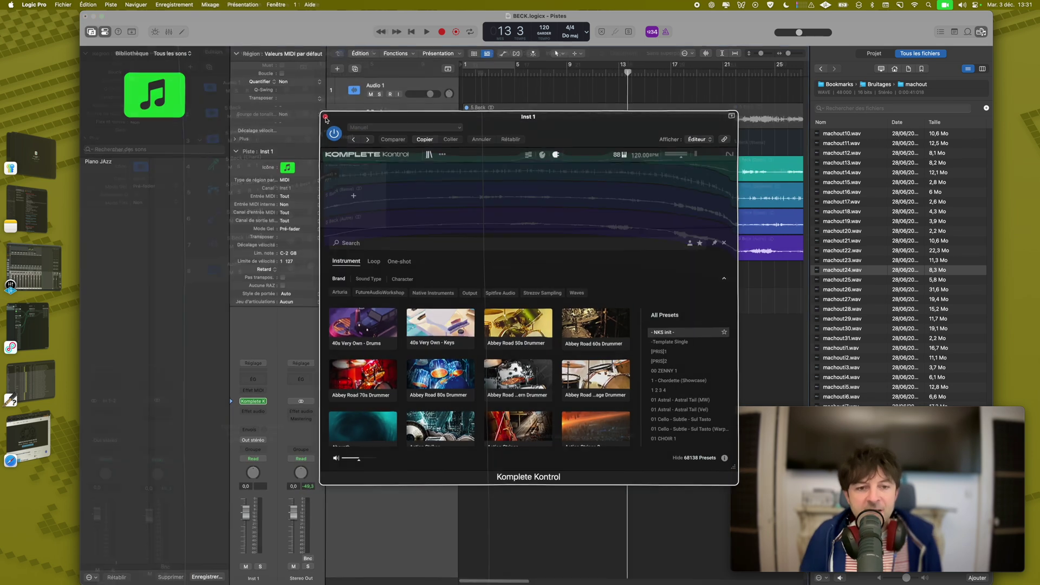
Create another software instrument track below Inst 1 and close the Komplete Kontrol windows that accompany the new tracks.
click(326, 117)
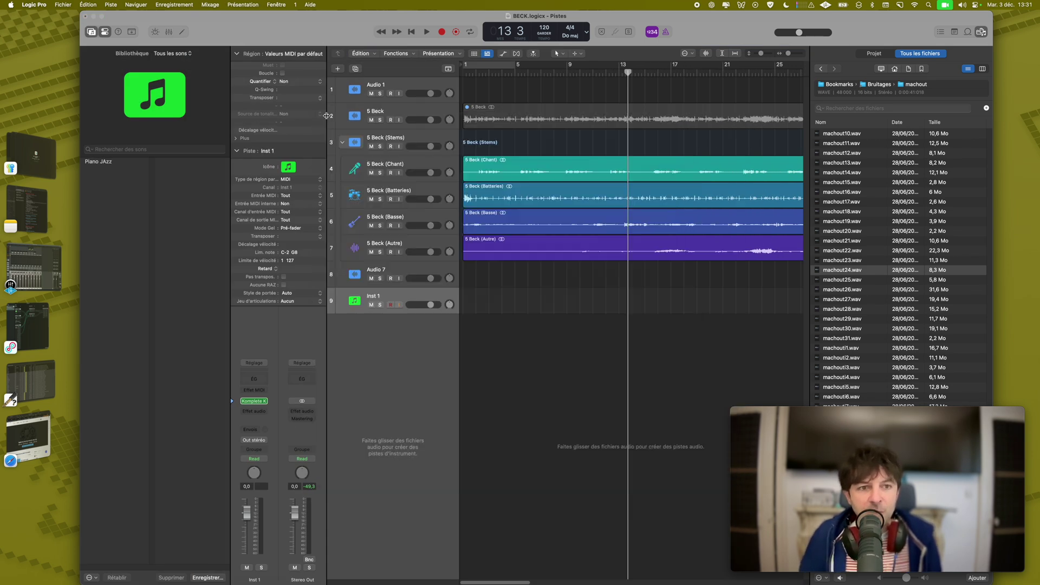
double_click(369, 336)
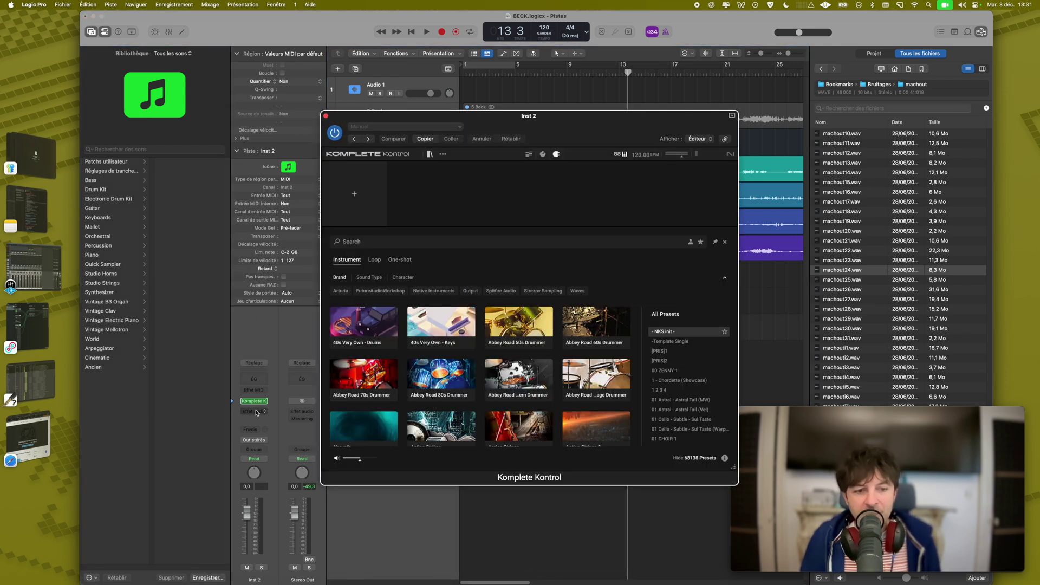
click(326, 116)
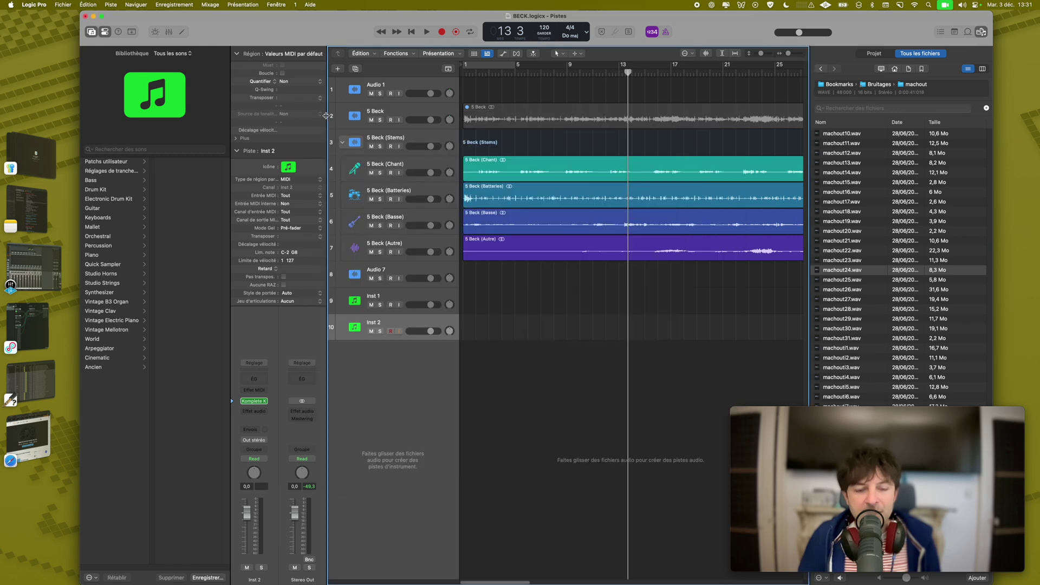
Create one Session Player Drummer track in the Compositeur roots style and move it between 5 Beck (Autre) and Audio 7.
key(alt+super+n)
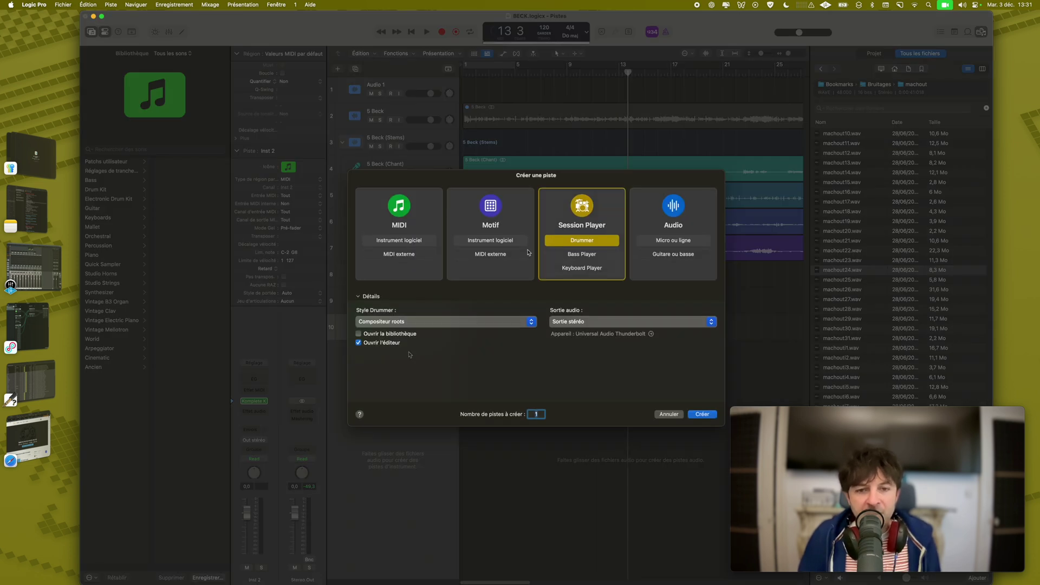
key(Return)
scroll(418, 272, down, 4)
click(420, 249)
drag(420, 250, 421, 177)
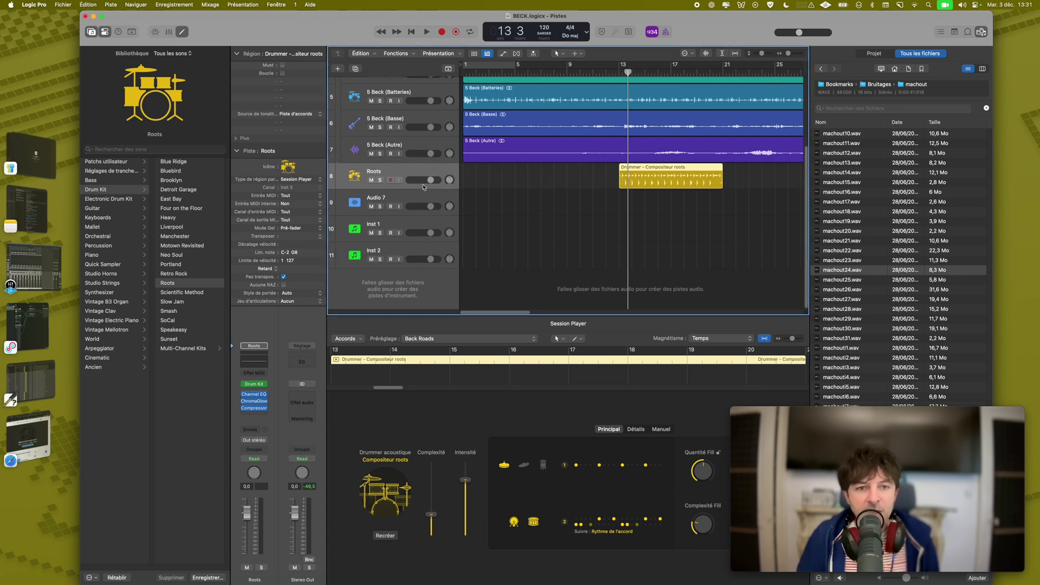
Create one more instrument track below Inst 2, close its plug-in window and add a Session Player region at bar 1.
double_click(372, 288)
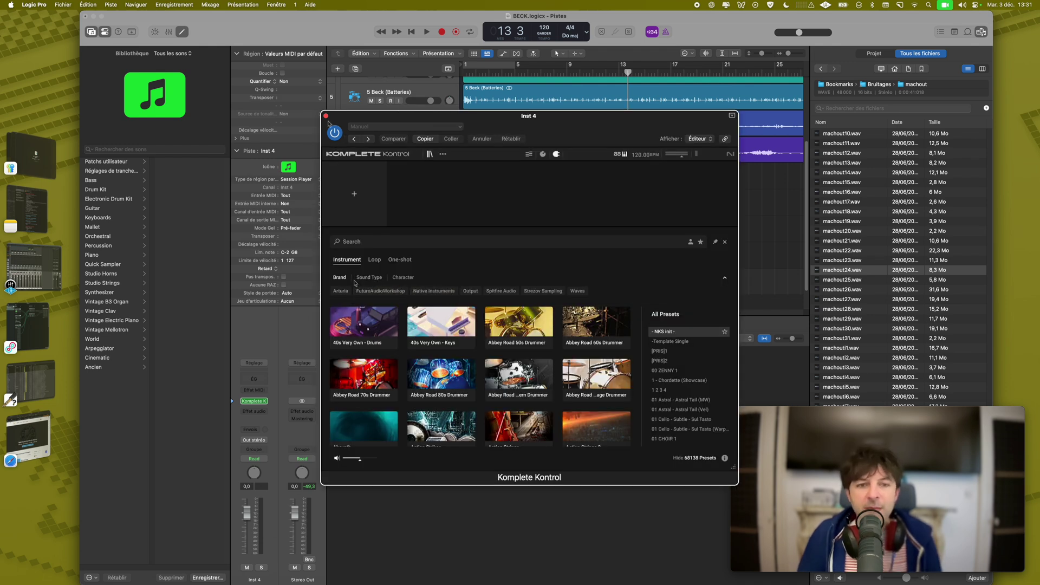
click(325, 116)
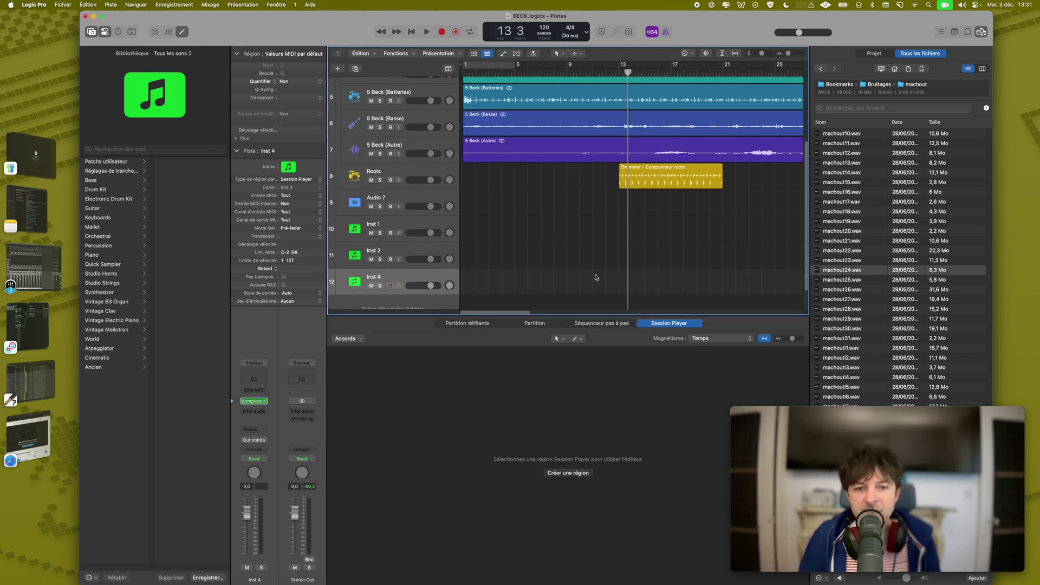
mouse_move(480, 276)
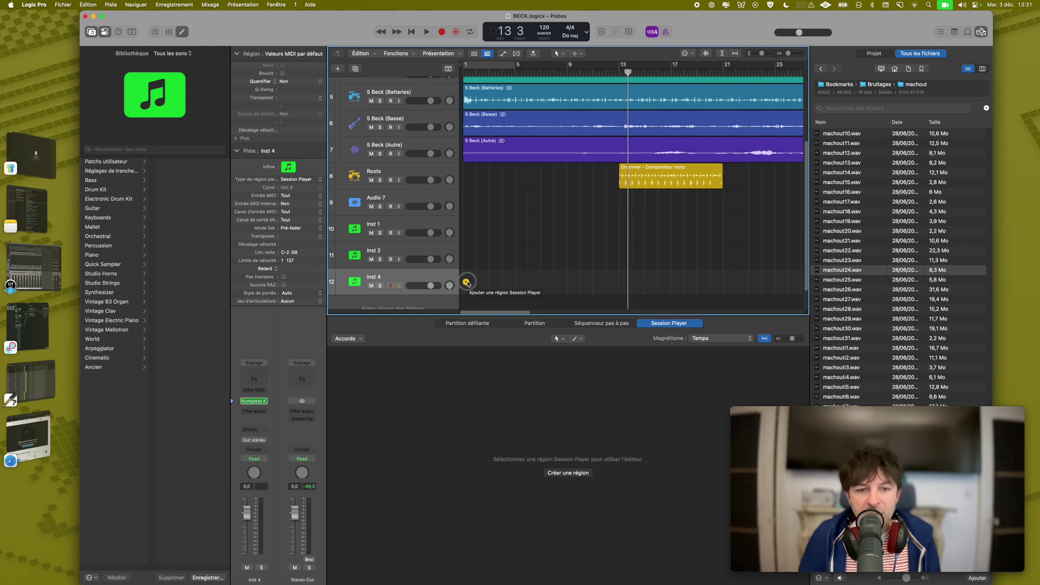
click(466, 283)
right_click(596, 288)
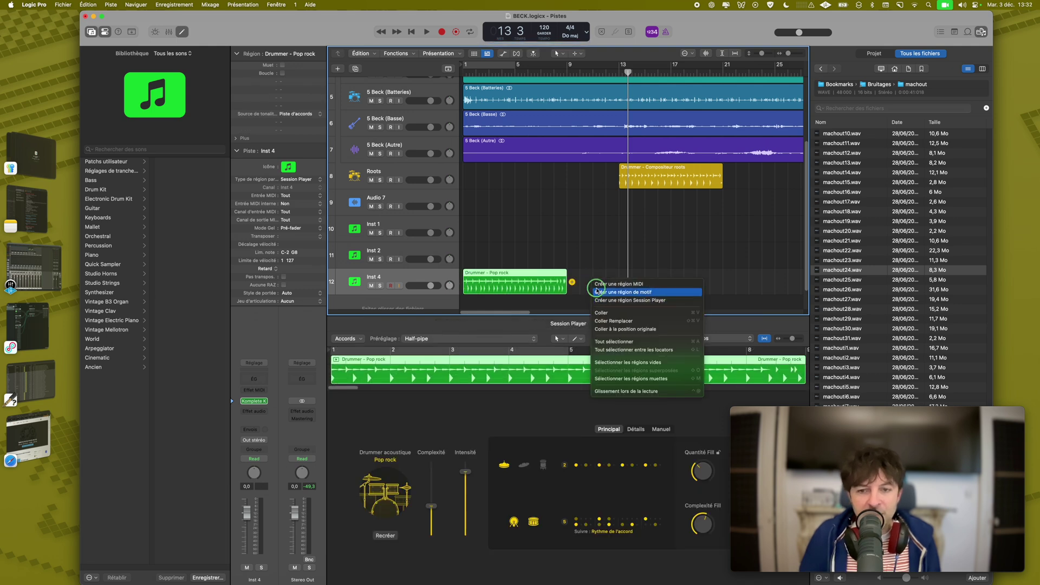
click(477, 282)
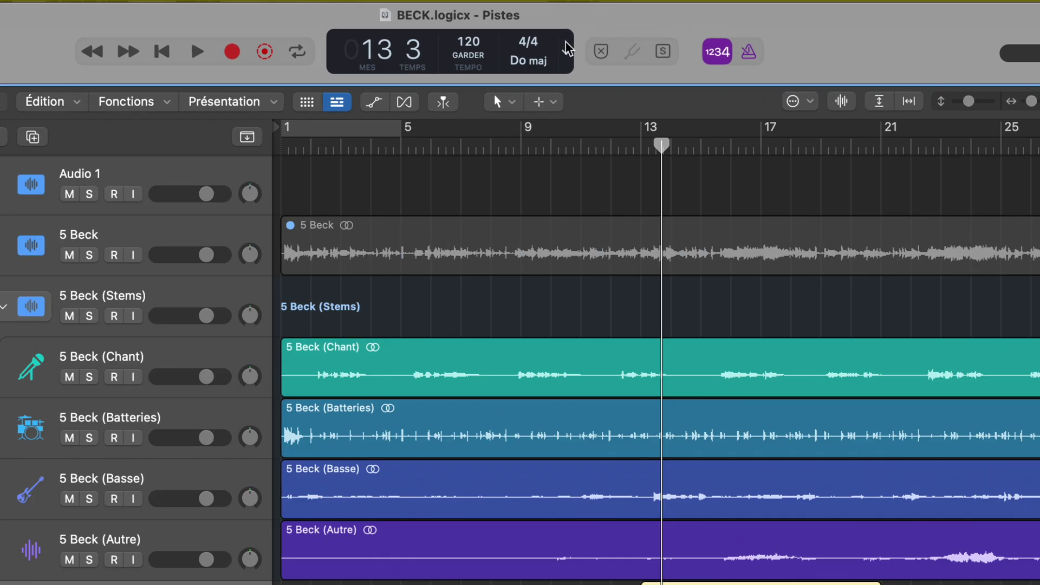
Switch the control bar display to Personnaliser and add Fréquence d'échantillonnage/Taille de tampon to it.
click(566, 48)
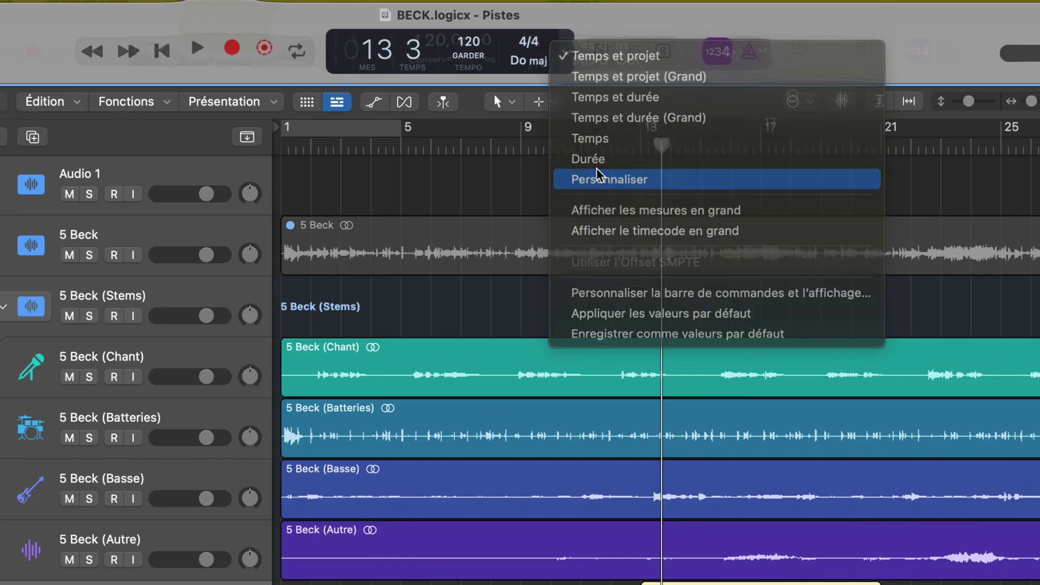
click(599, 178)
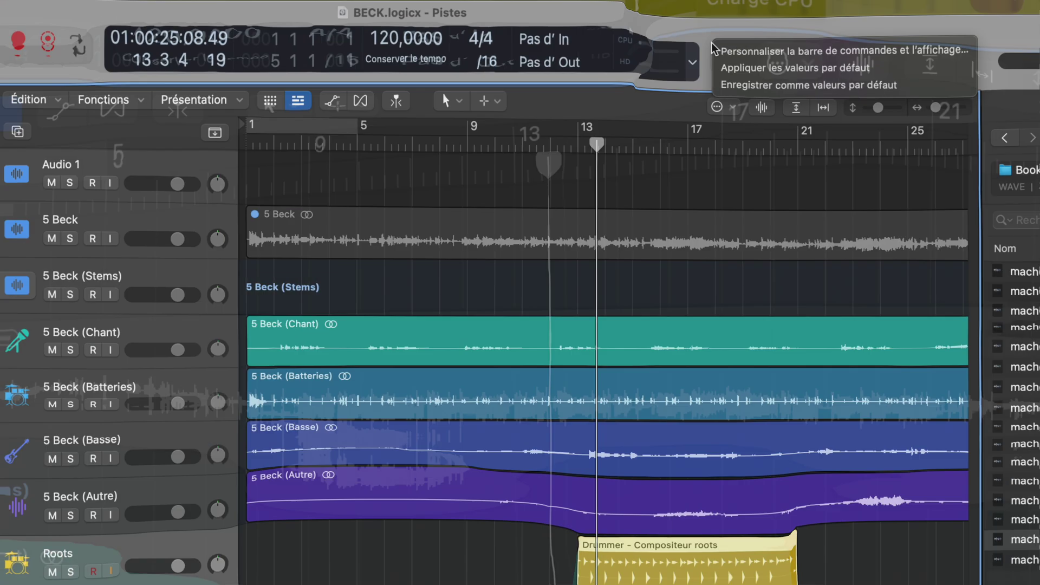
click(719, 38)
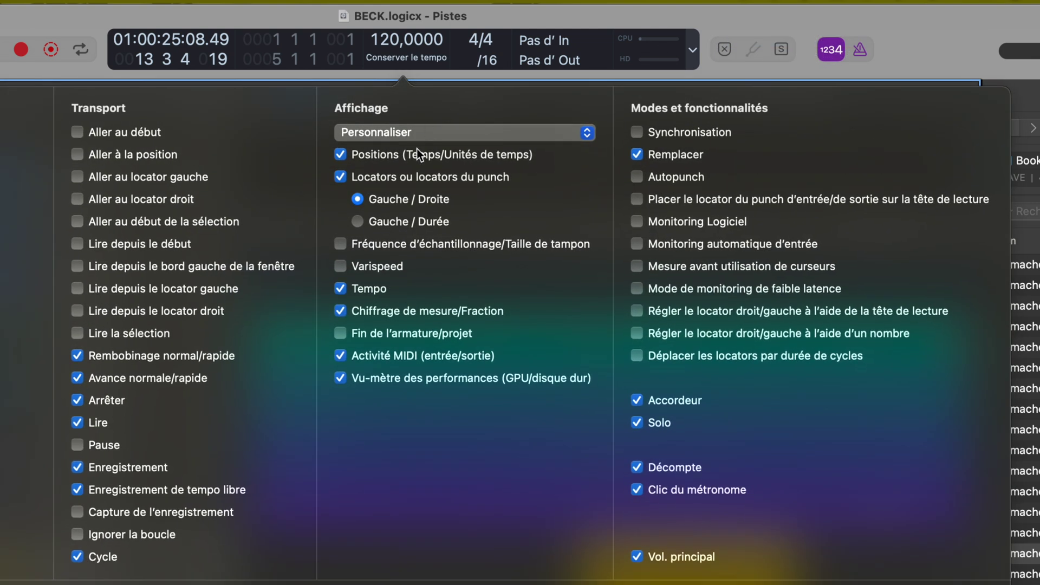
click(361, 243)
Set the audio buffer size to 1024 from the customised control bar display.
click(370, 67)
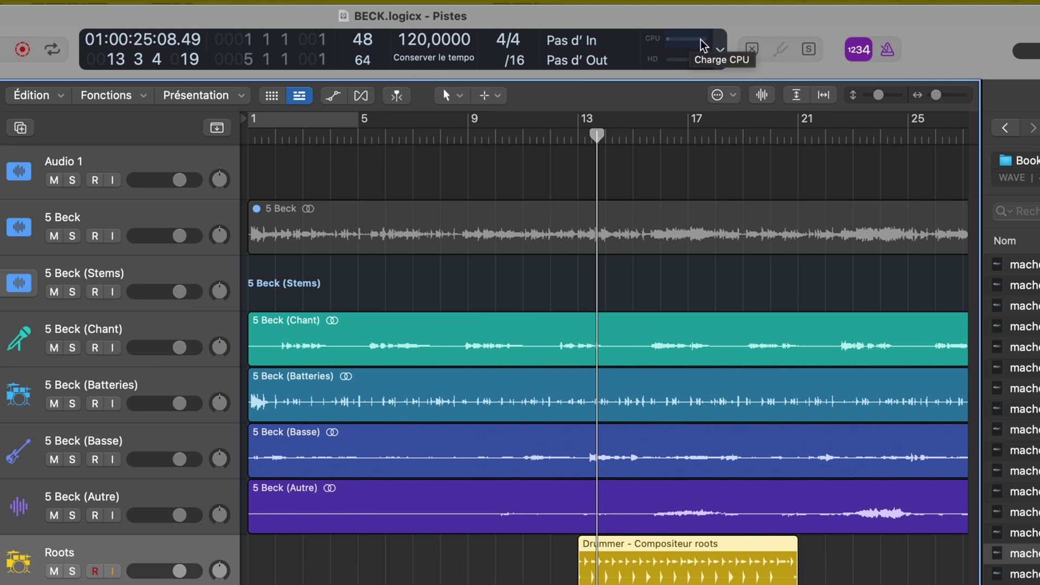
click(365, 65)
click(379, 153)
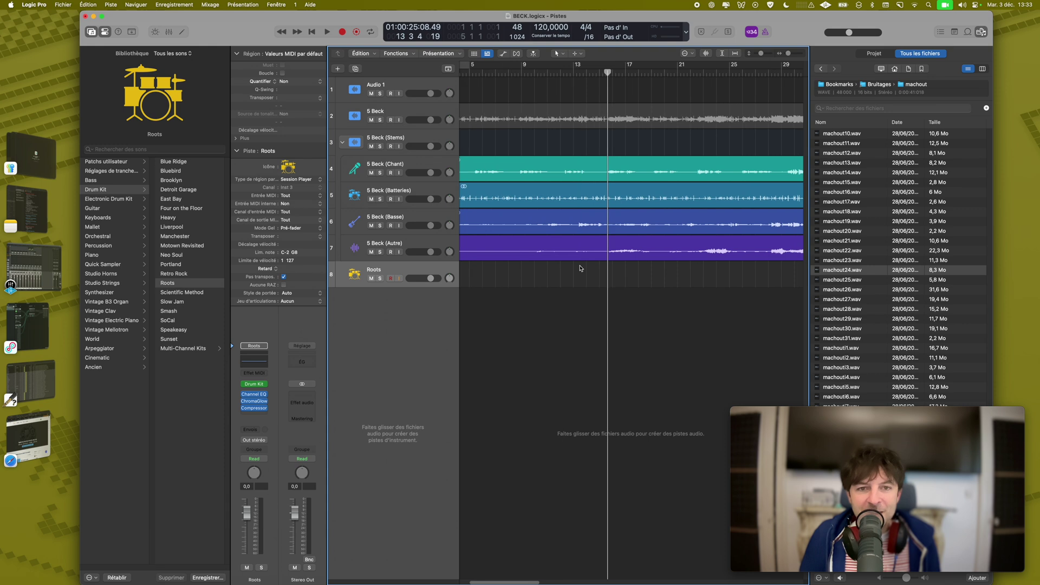
Hide the sound library and scrub the playhead along the ruler, ending around the middle of bar 5.
click(91, 31)
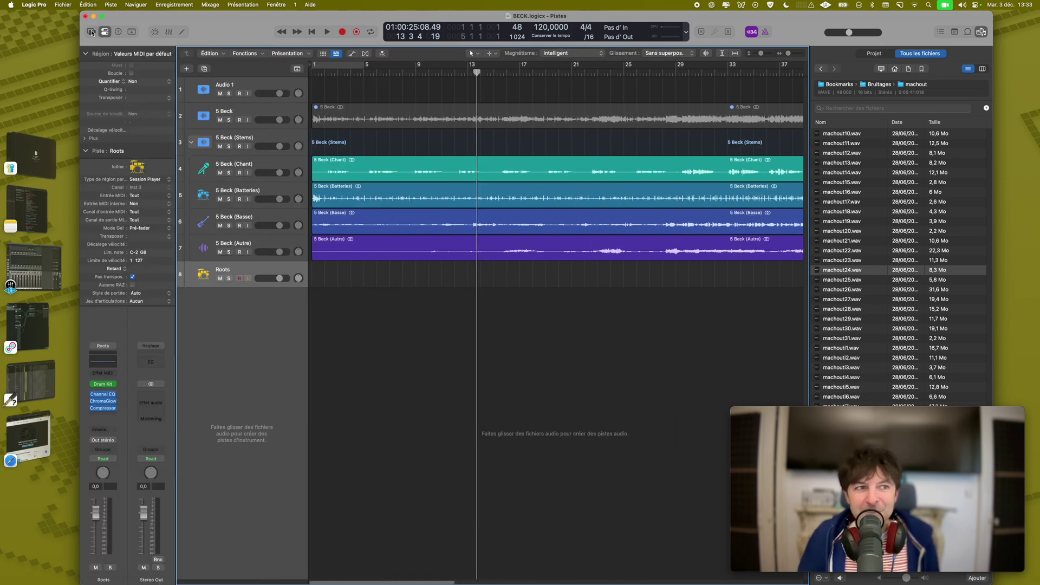
drag(451, 70, 341, 74)
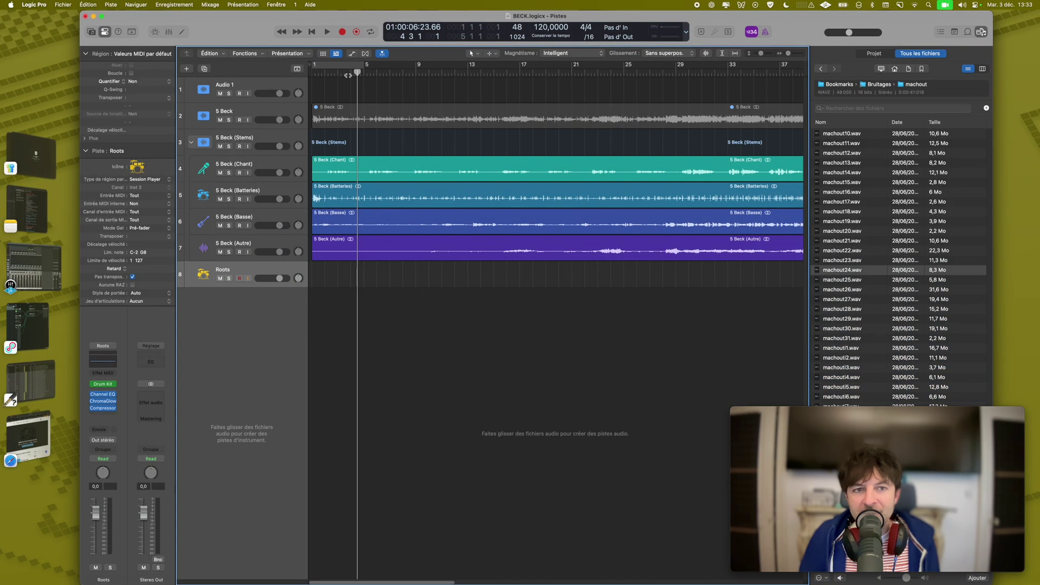
drag(496, 73, 721, 75)
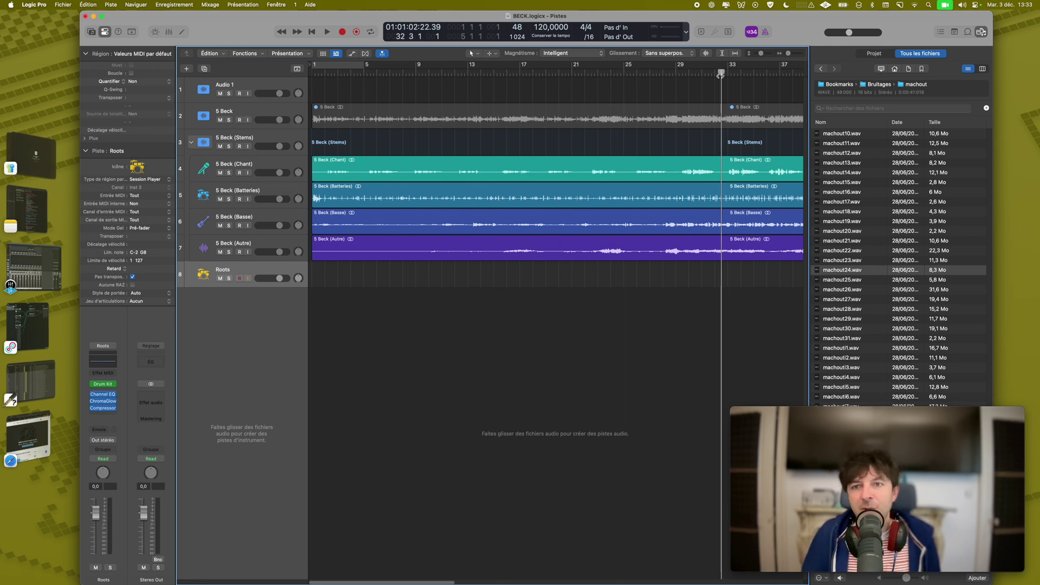
click(371, 75)
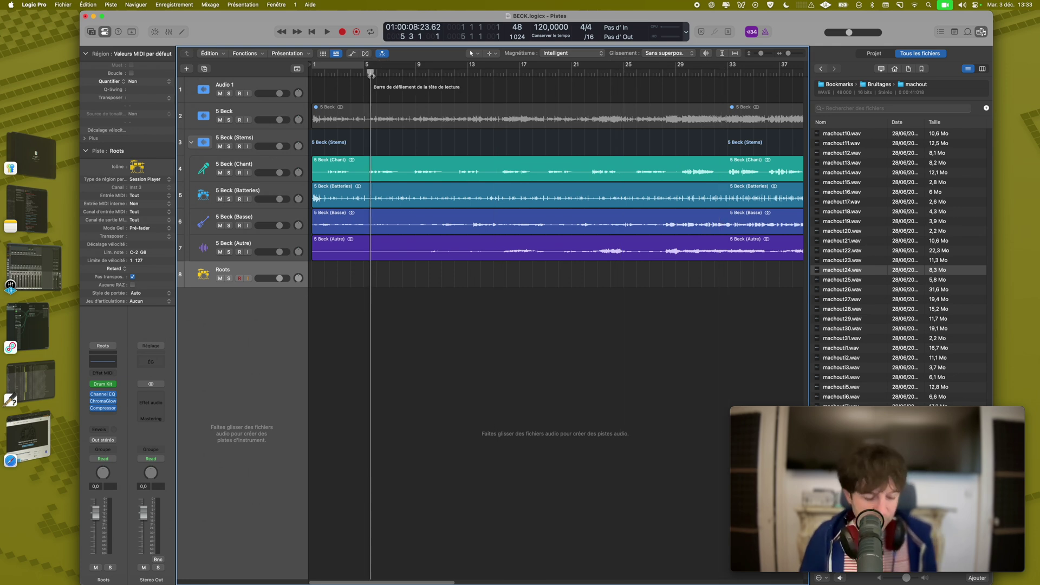
click(547, 144)
click(666, 272)
click(773, 274)
scroll(473, 261, right, 3)
scroll(482, 262, right, 5)
click(638, 274)
click(744, 278)
click(622, 272)
click(336, 271)
click(381, 269)
click(563, 279)
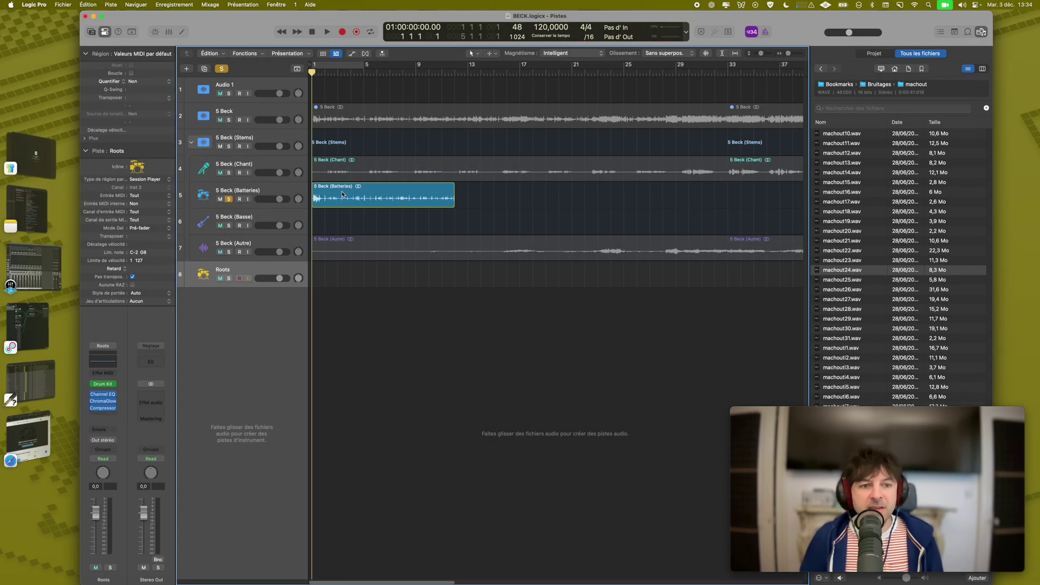
Play the soloed 5 Beck (Batteries) region from the start and time-compress it to end at about bar 6.
click(342, 194)
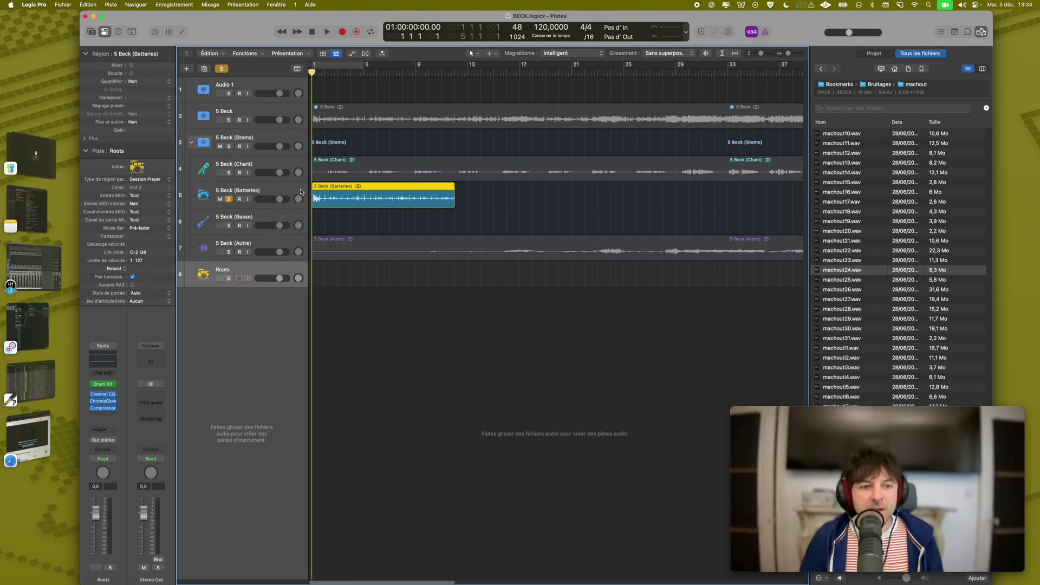
key(space)
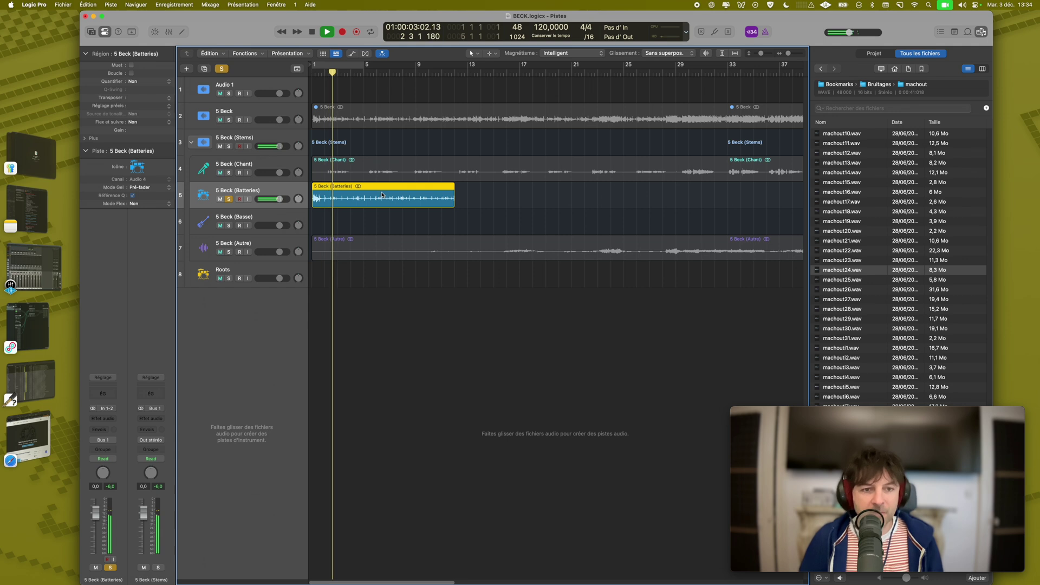
key(space)
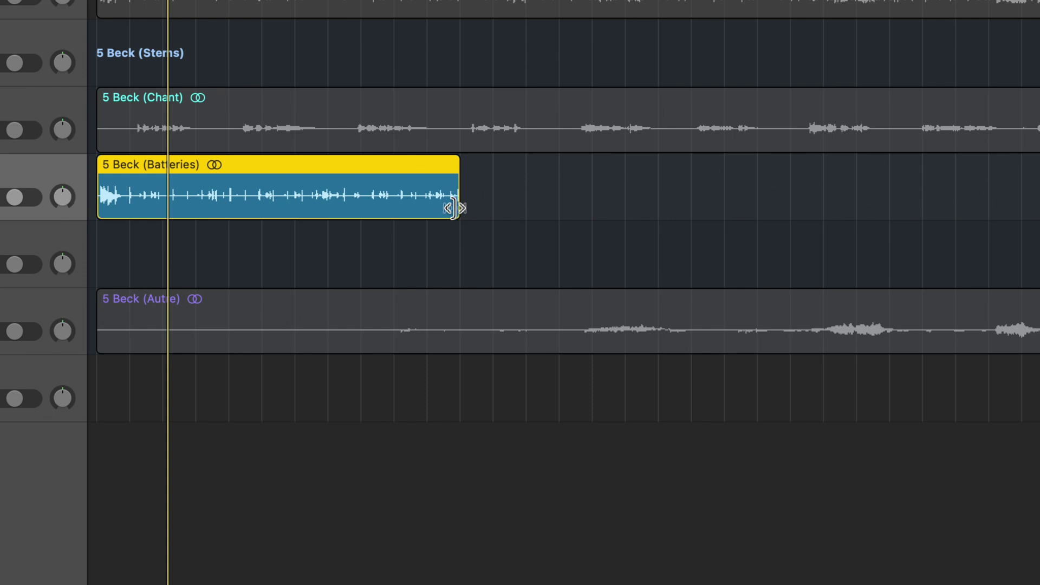
drag(456, 211, 260, 203)
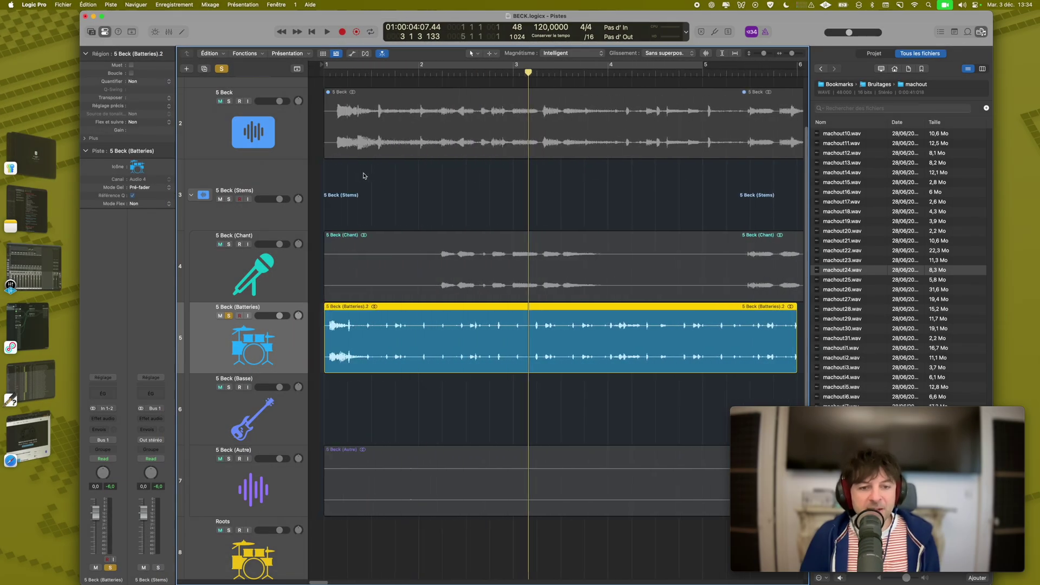
Play the time-compressed 5 Beck (Batteries) region from the beginning of the project.
scroll(366, 141, right, 2)
key(Return)
key(space)
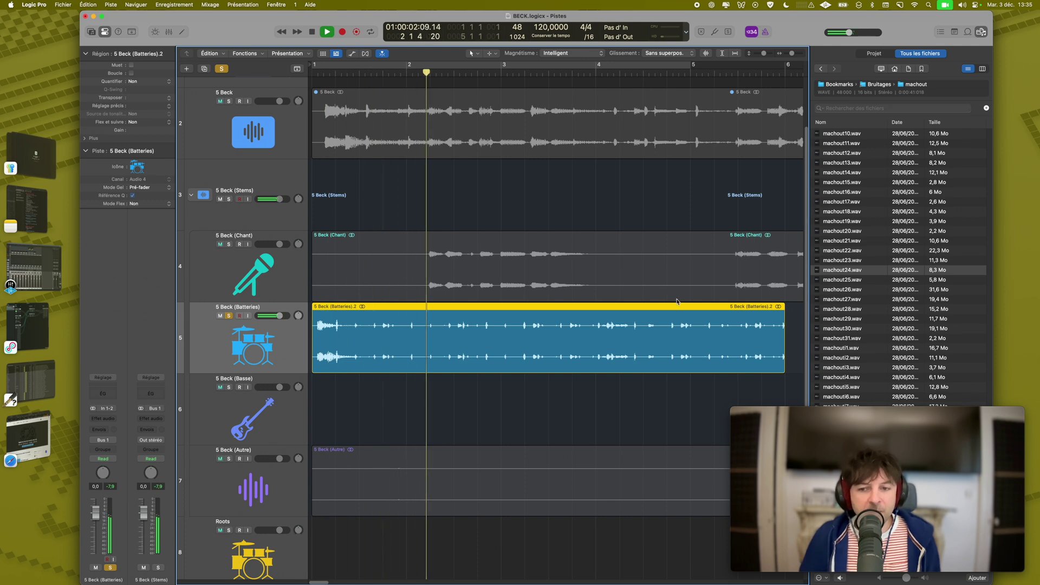
key(super+Left)
key(super+Left)
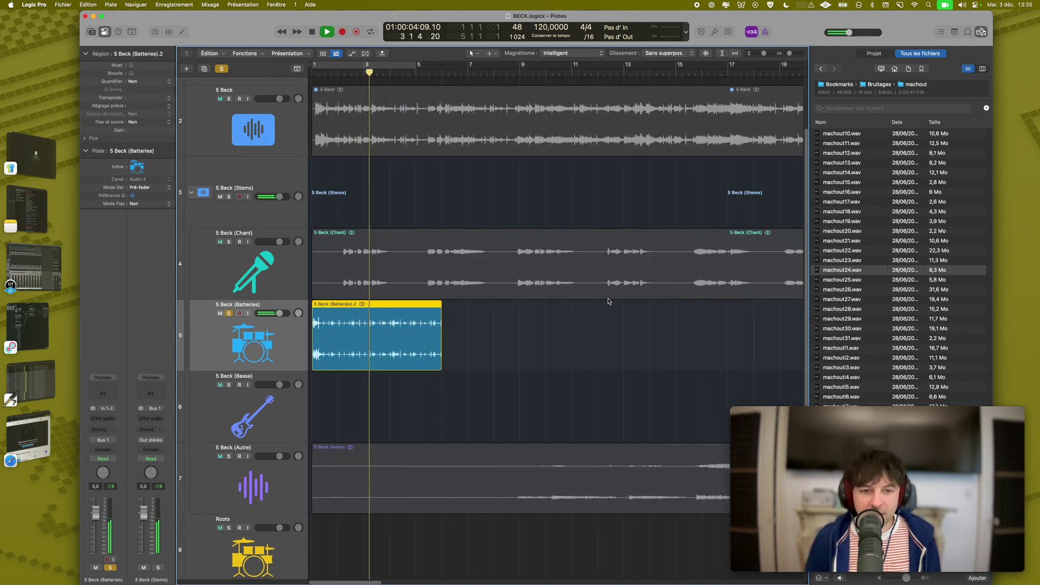
key(space)
Time-stretch the 5 Beck (Batteries) region to the middle of bar 16, play it and compress it to end at about bar 10.
drag(442, 368, 714, 353)
key(space)
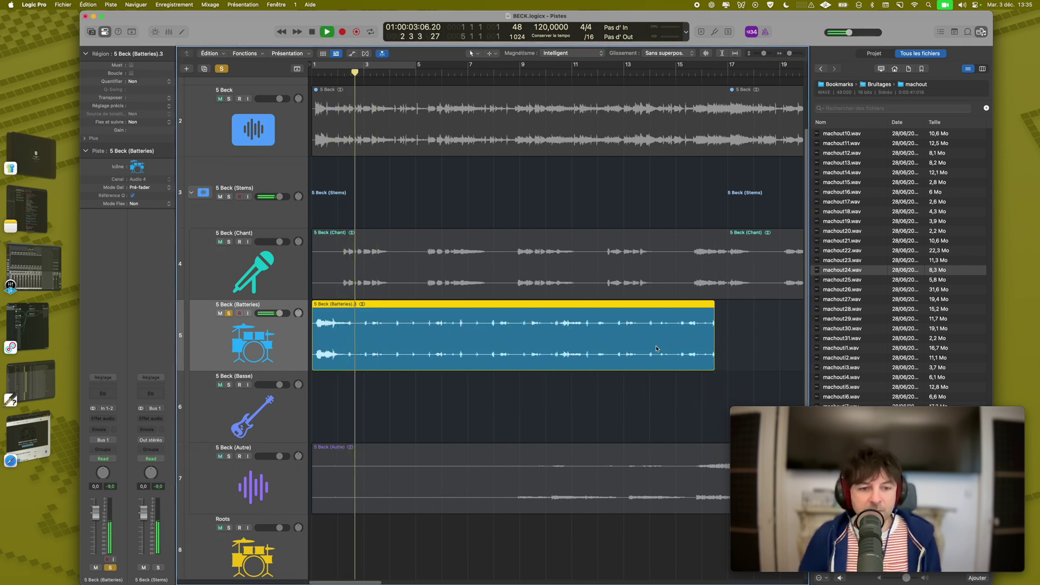
drag(711, 364, 542, 368)
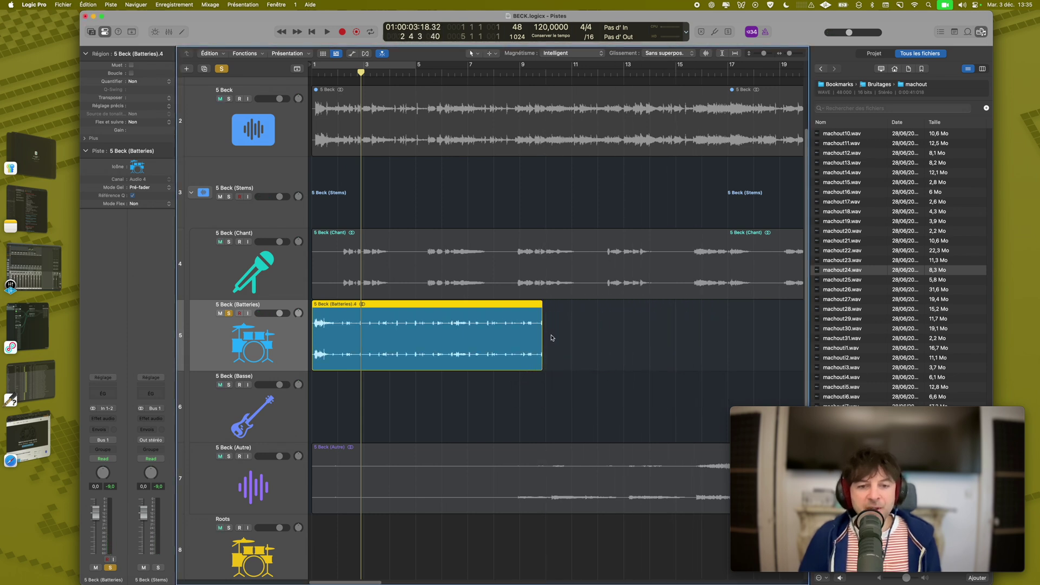
Unsolo 5 Beck (Batteries), solo 5 Beck (Autre) and play its last region from about bar 15.
click(230, 314)
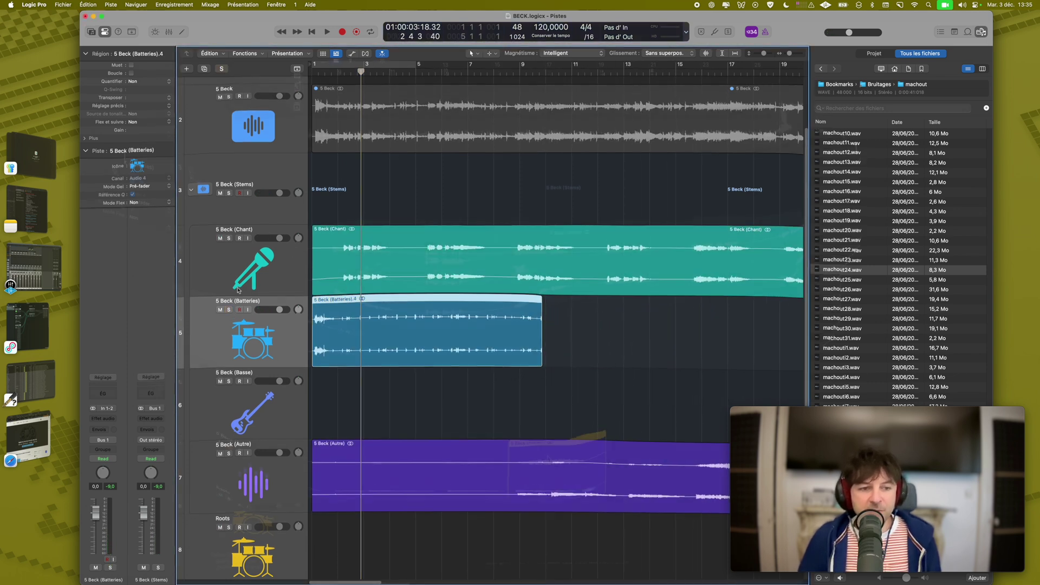
click(229, 457)
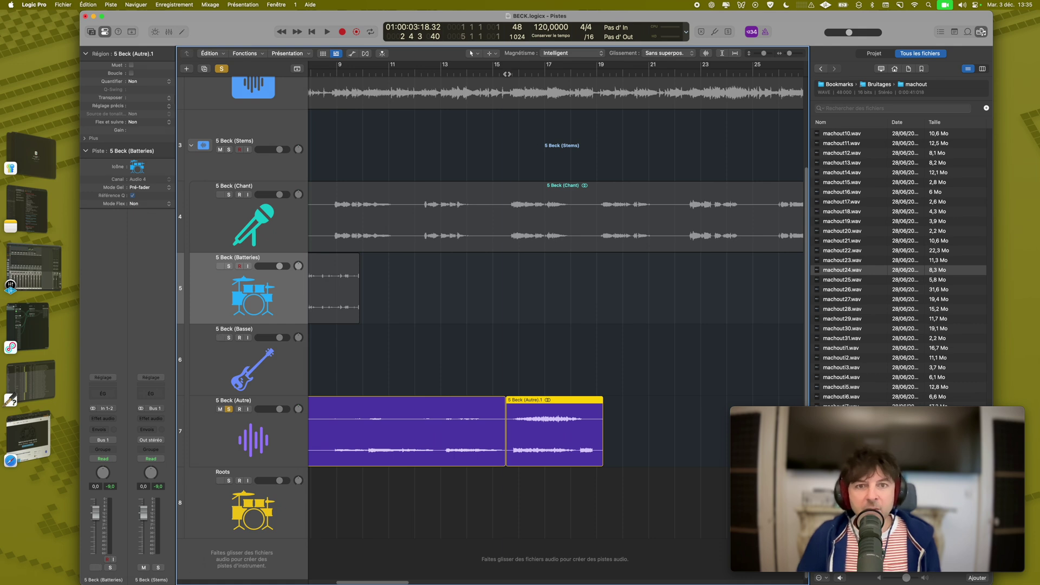
click(507, 74)
key(space)
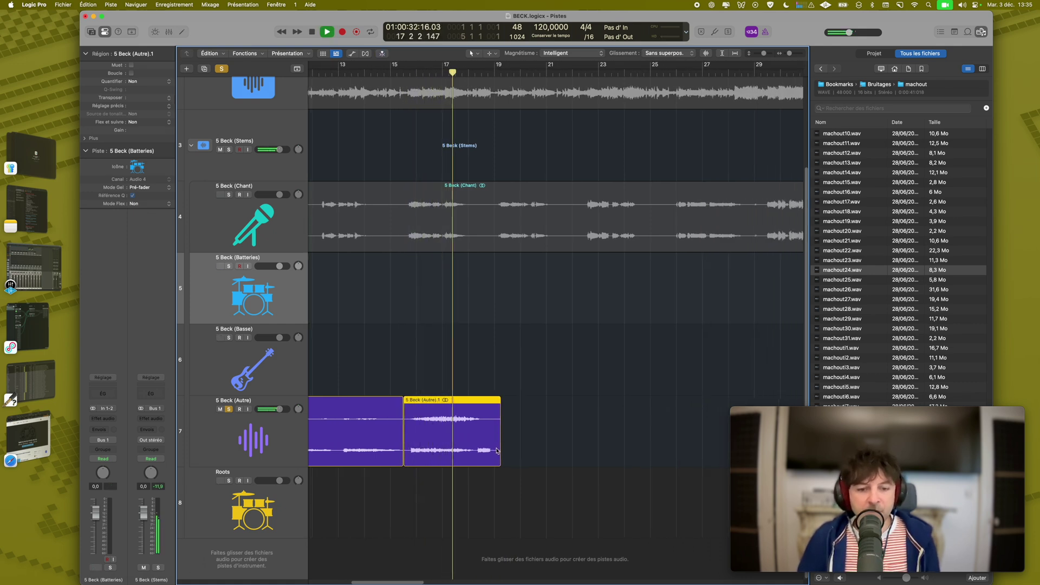
Time-stretch the last 5 Beck (Autre) region to about bar 23, play it and stretch its end one bar further.
key(space)
drag(499, 461, 598, 458)
click(410, 73)
key(space)
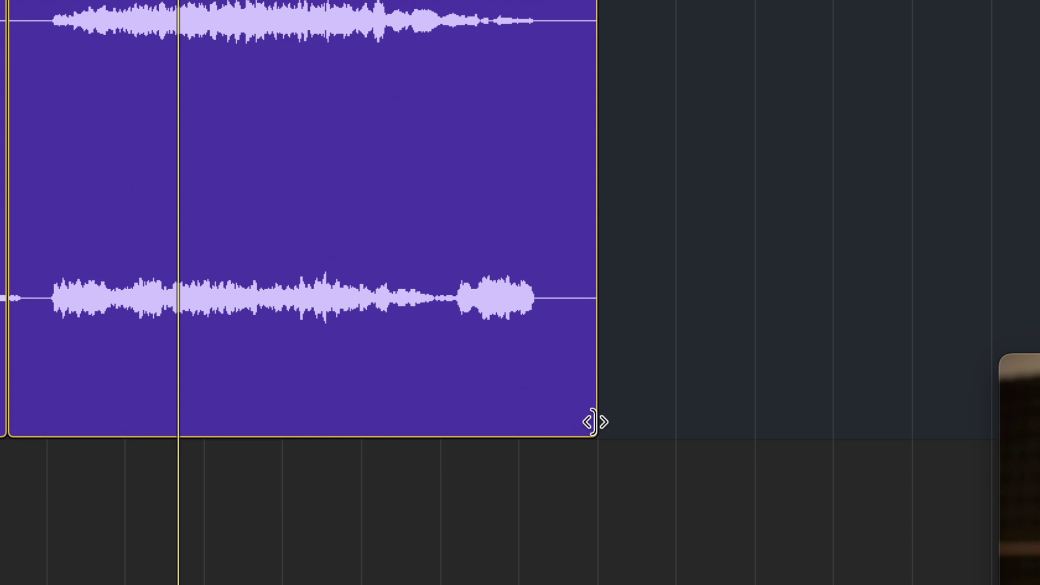
drag(595, 422, 674, 395)
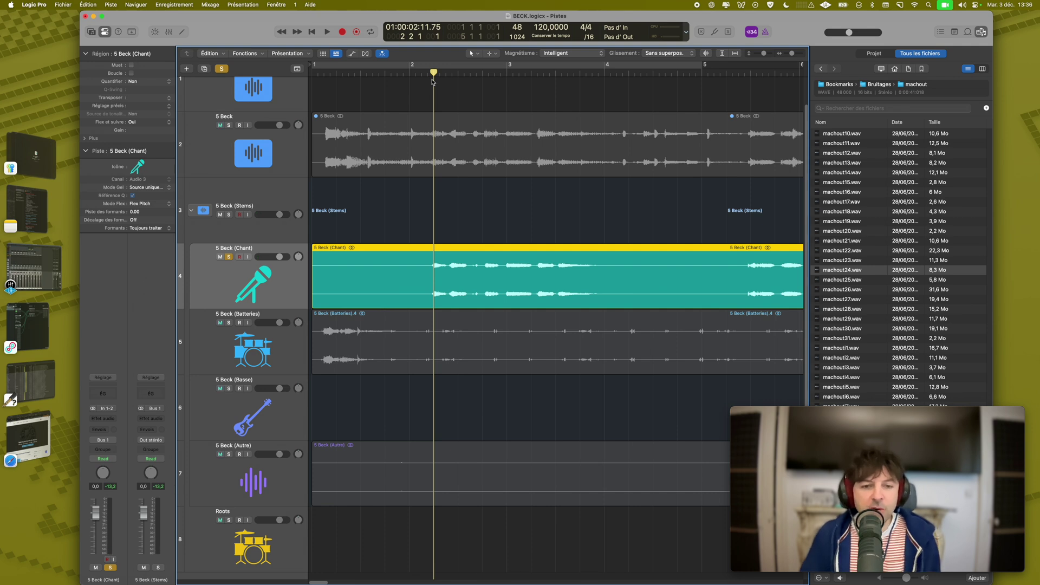
Play the soloed 5 Beck (Chant) region from about the first vocal phrase in bar 2.
key(space)
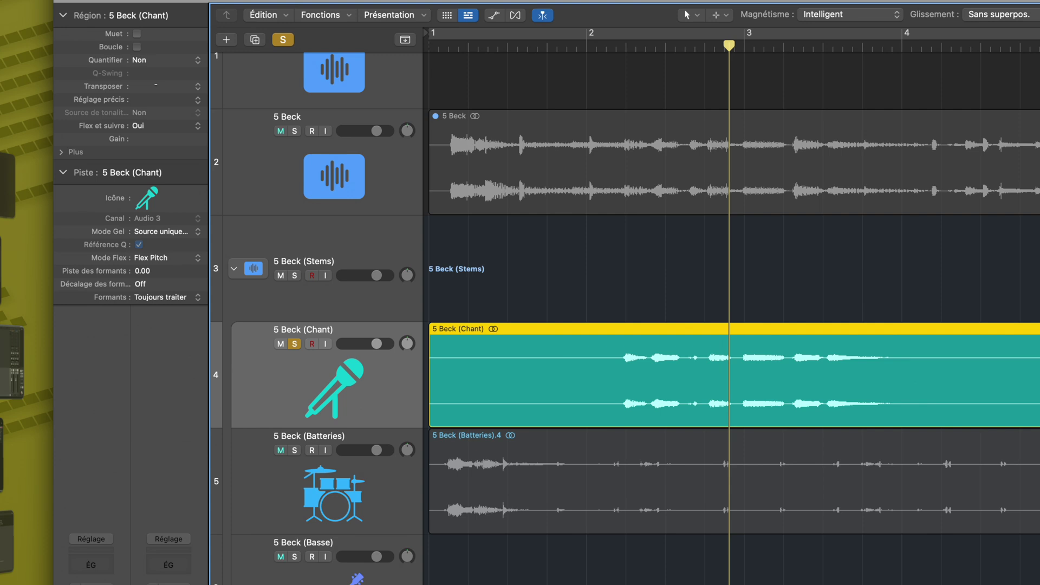
key(space)
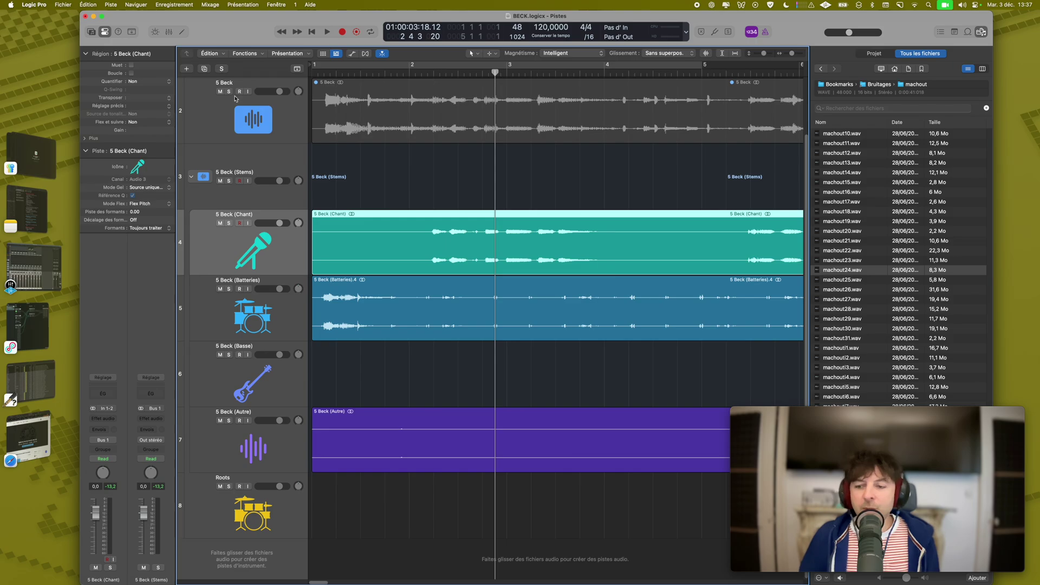
Create one software instrument track with the stereo Quick Sampler (Single Sample) as its instrument.
click(186, 70)
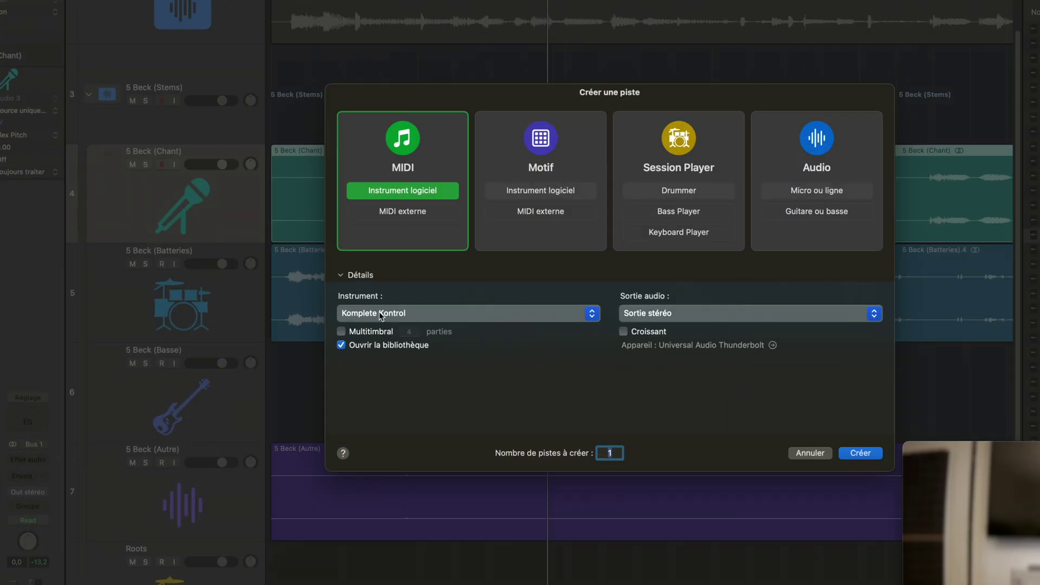
click(381, 315)
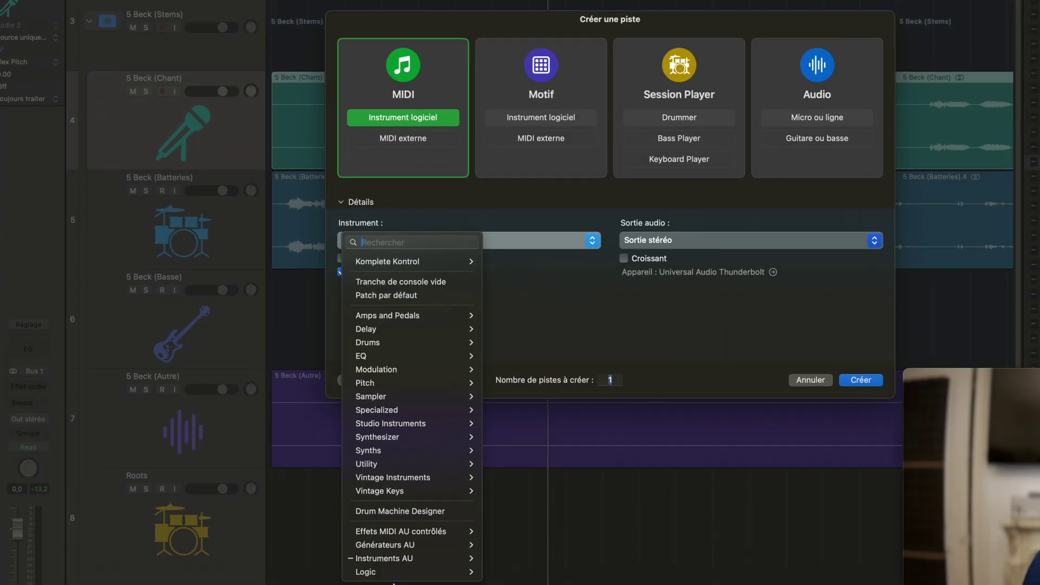
mouse_move(395, 584)
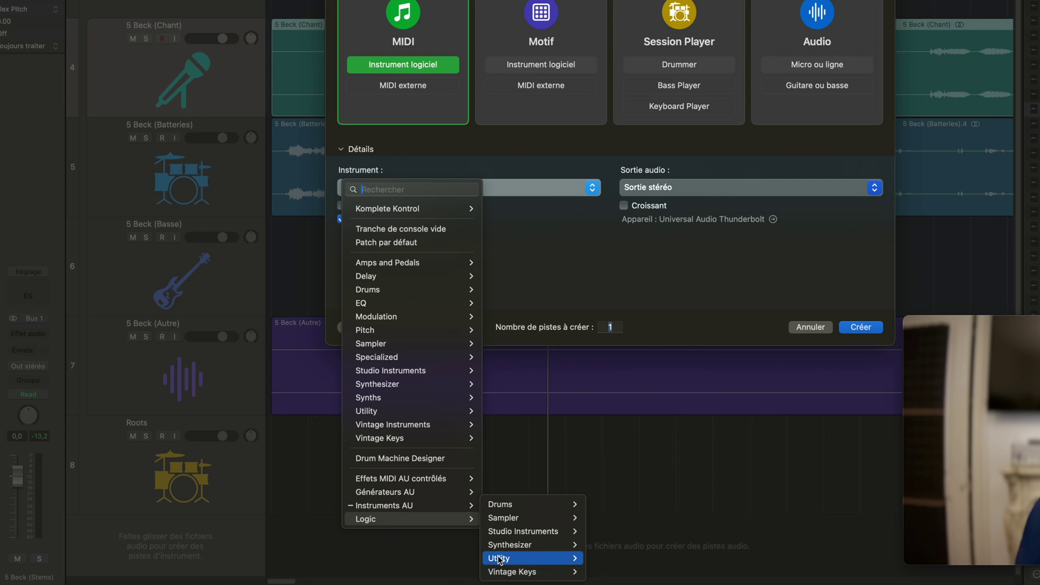
mouse_move(504, 571)
mouse_move(704, 518)
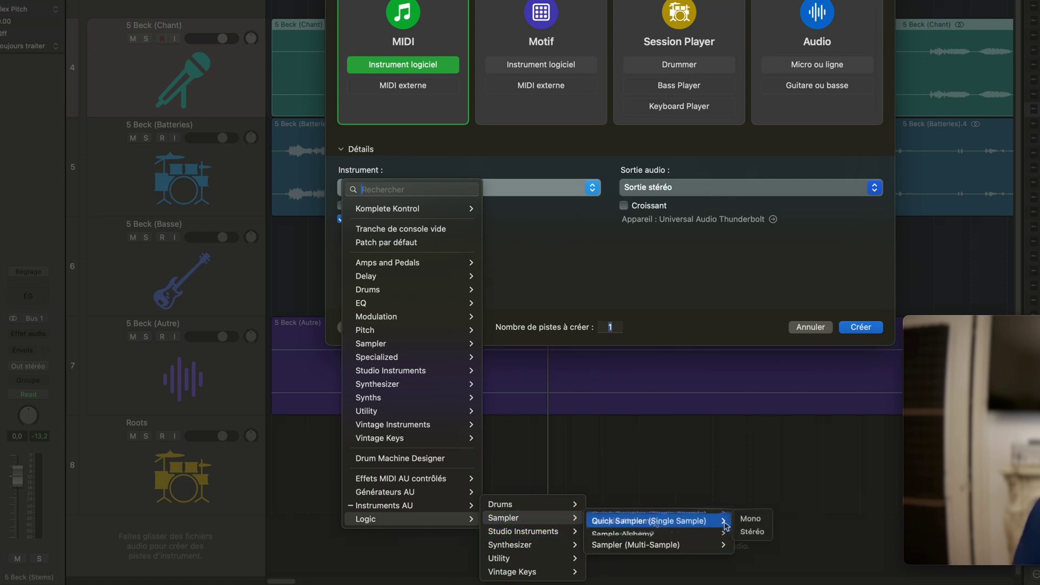
click(746, 532)
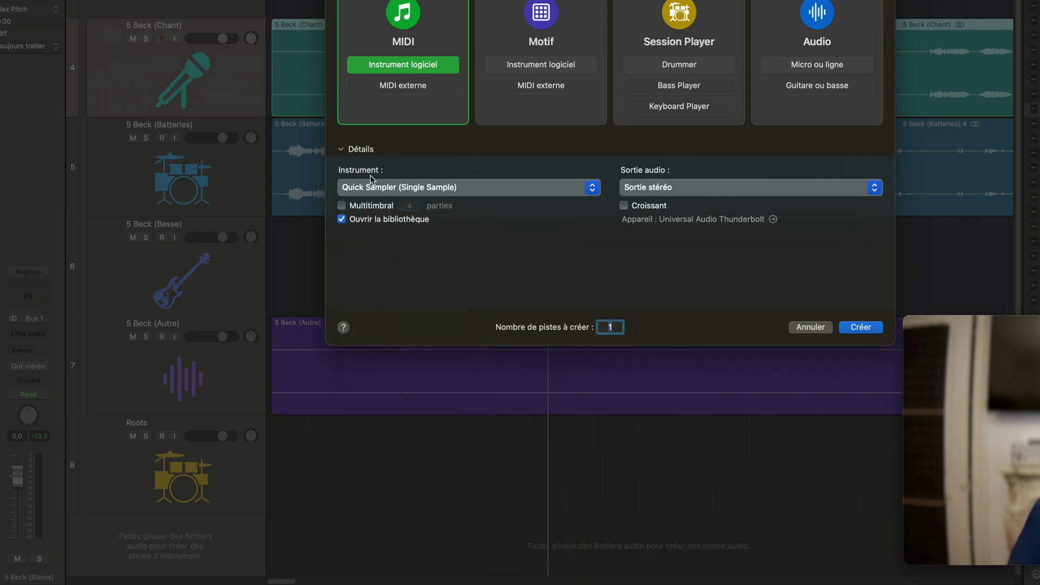
click(398, 67)
click(861, 326)
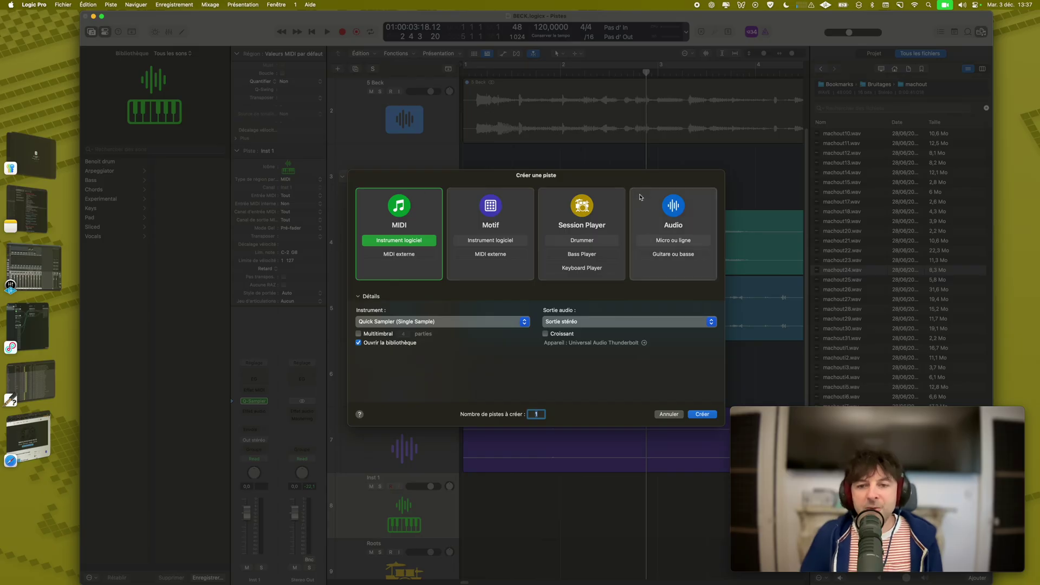
Create four microphone/line audio tracks with ascending audio inputs starting at Entrée 1 (UAD 1).
click(641, 197)
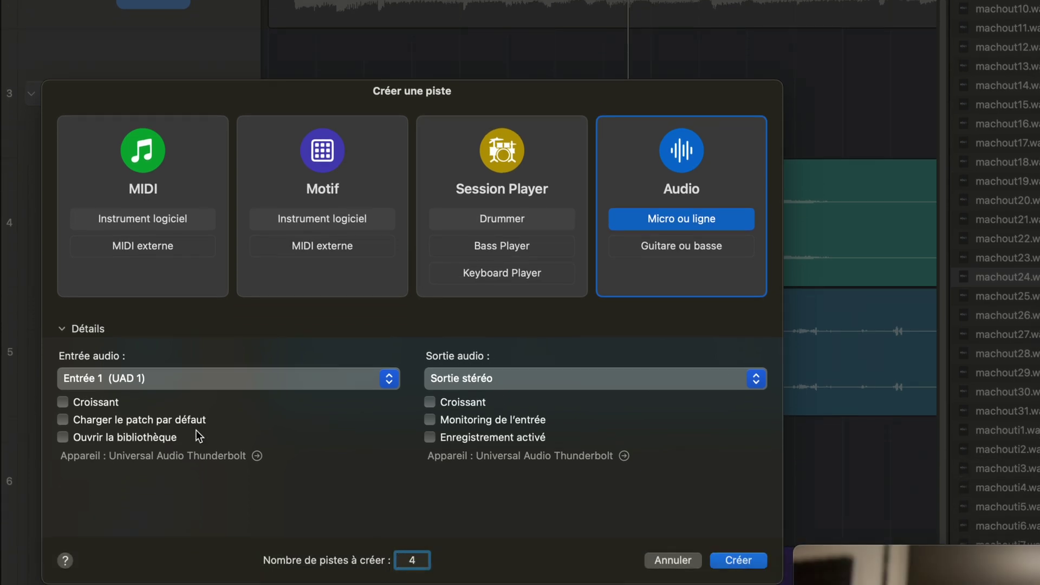
click(86, 401)
key(Return)
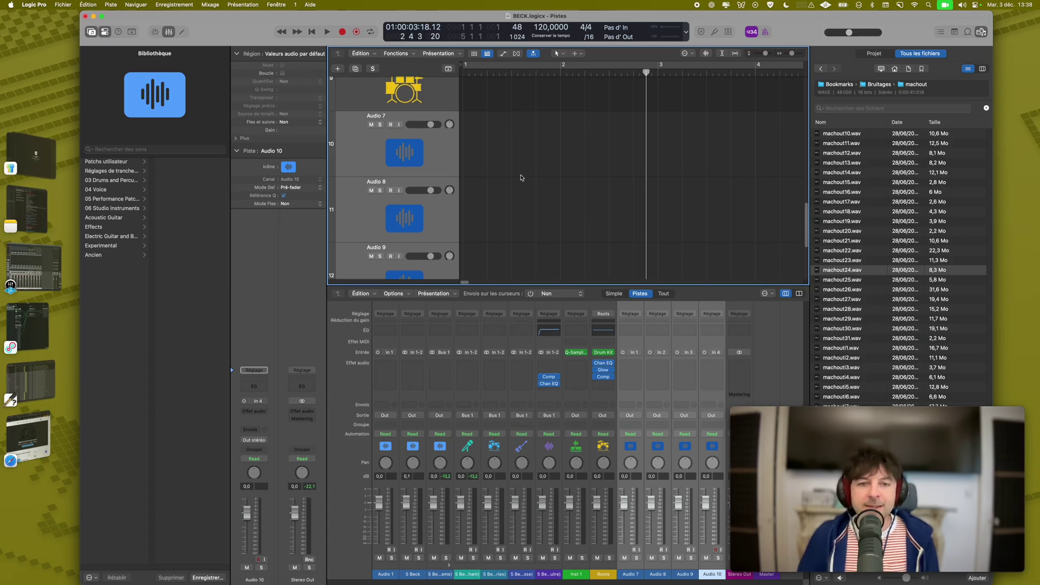
Go through the new audio tracks from Audio 7 to Audio 10 to check their assigned inputs, soloing Audio 10.
click(521, 174)
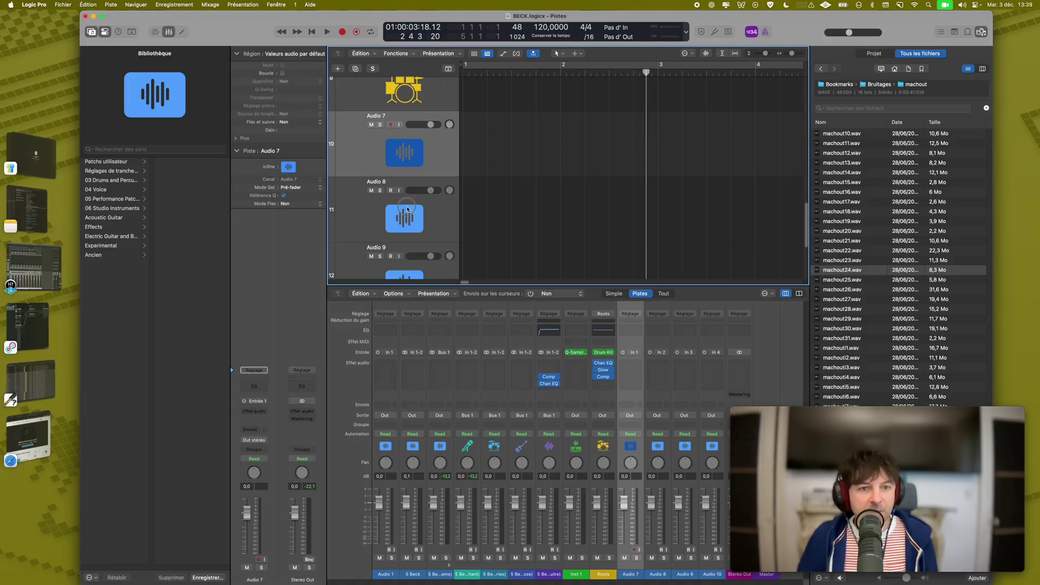
click(407, 209)
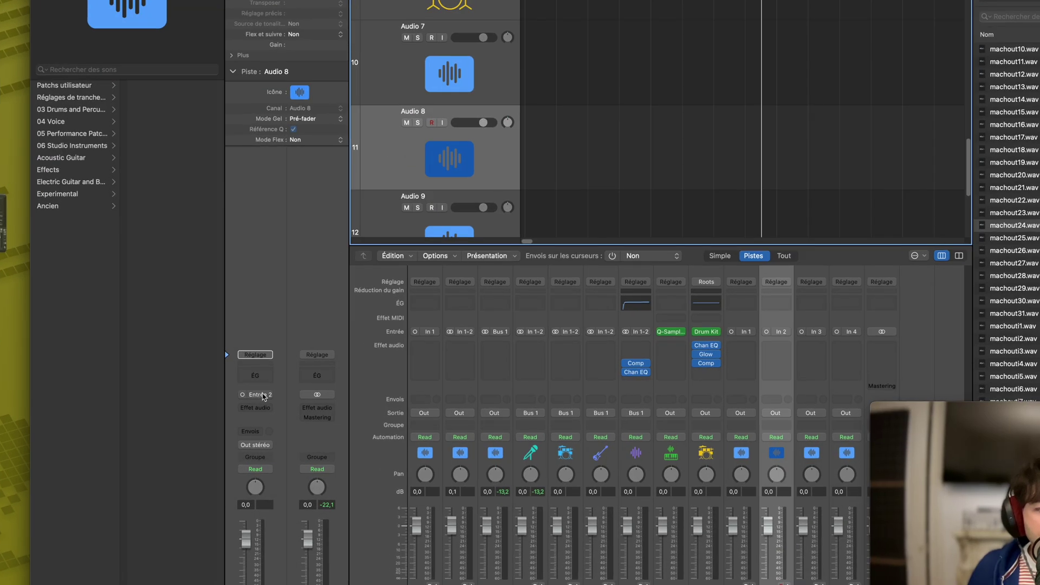
key(Down)
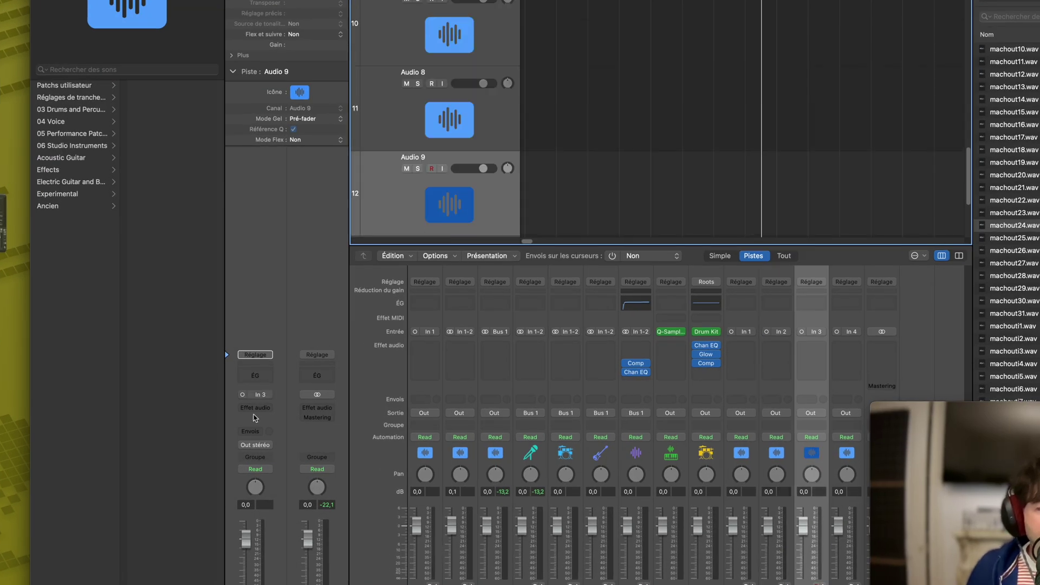
scroll(422, 214, down, 2)
click(418, 208)
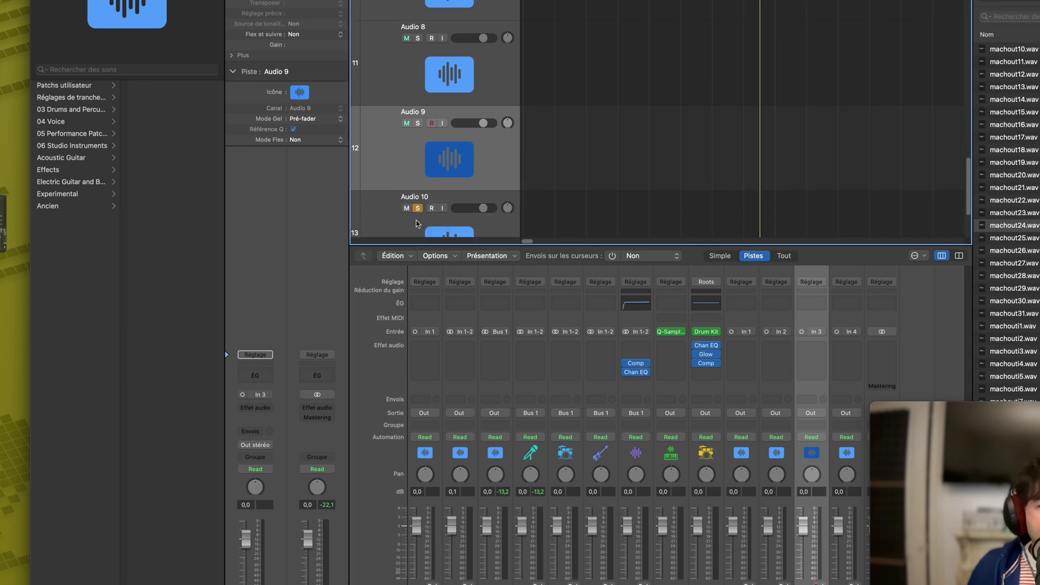
click(418, 223)
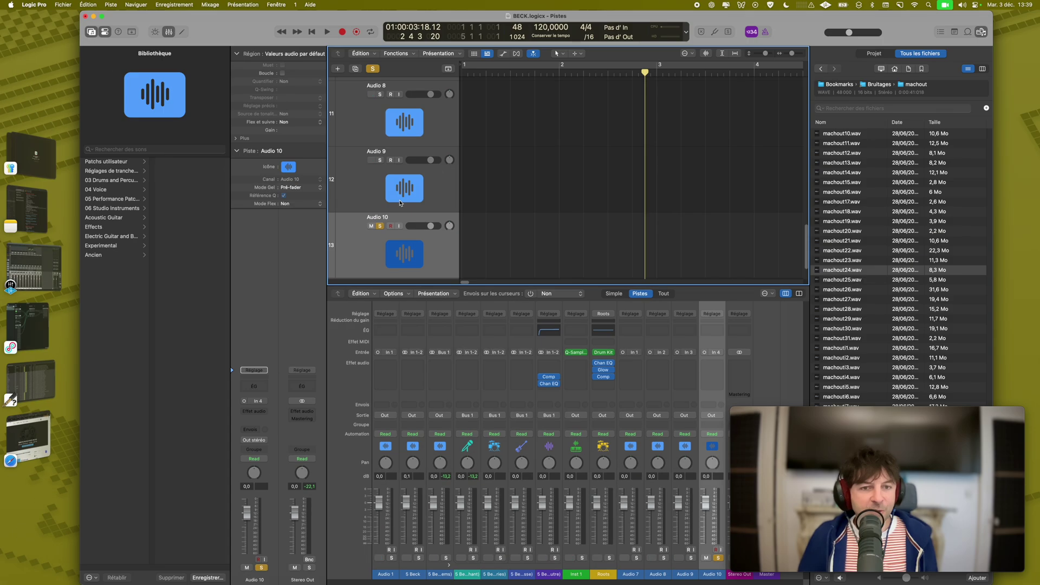
scroll(401, 204, up, 3)
double_click(376, 138)
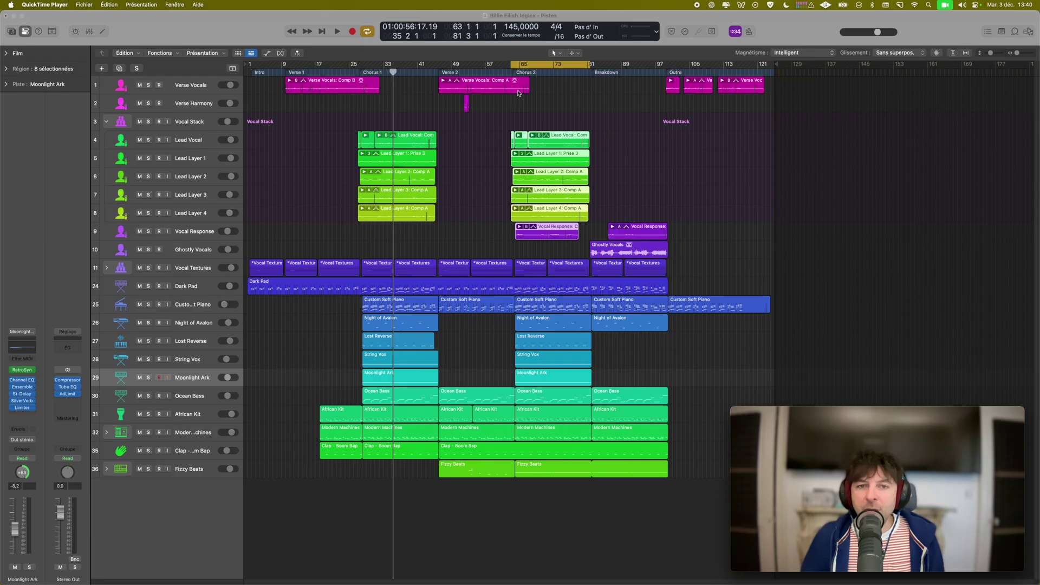
In the Billie Eilish project, set the cycle area from the Lead Layer 2 region in Chorus 2, spanning bars 63 to 82.
click(540, 70)
click(501, 72)
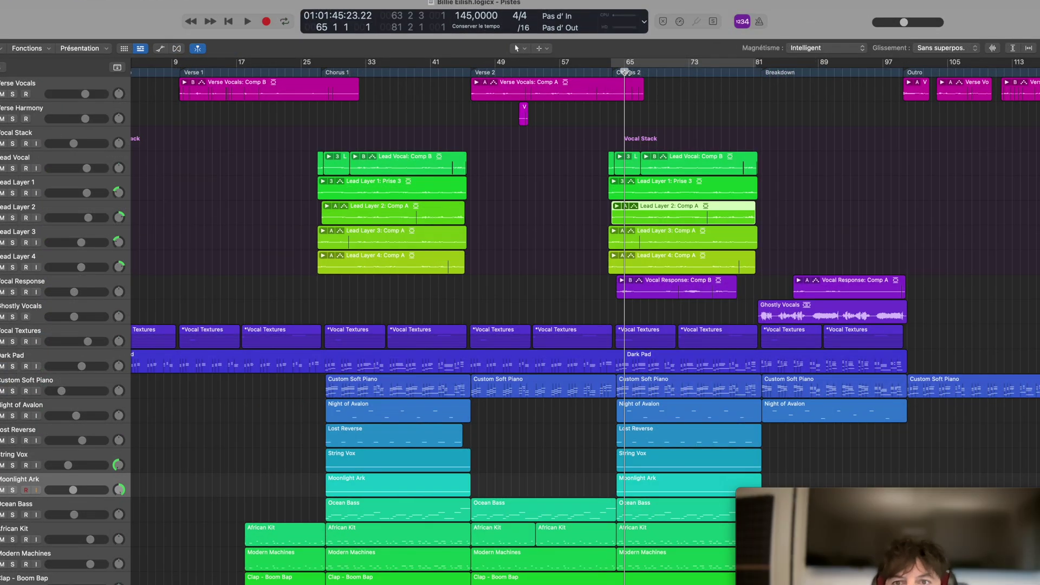
drag(622, 72, 657, 72)
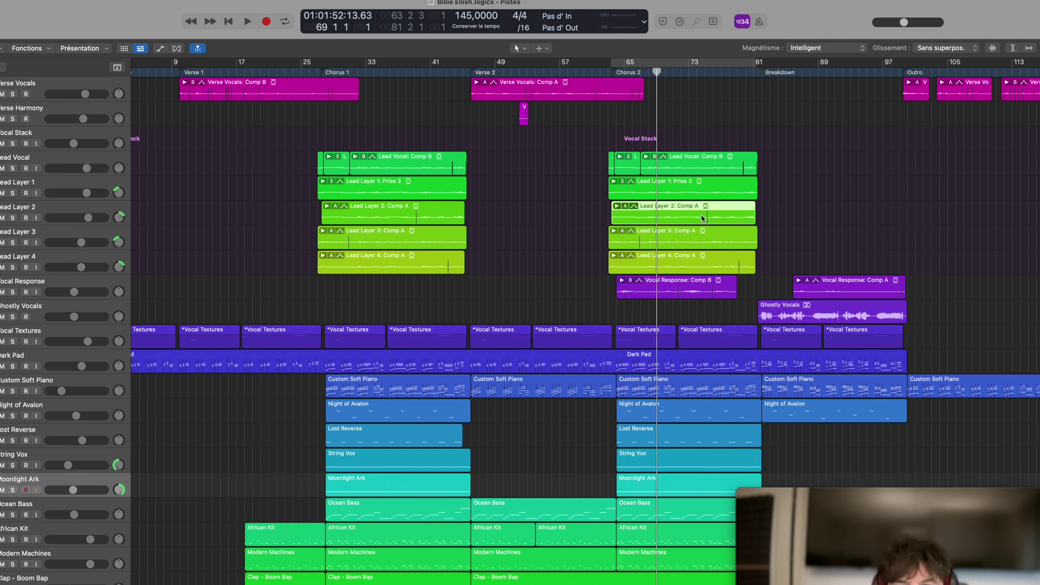
key(super+u)
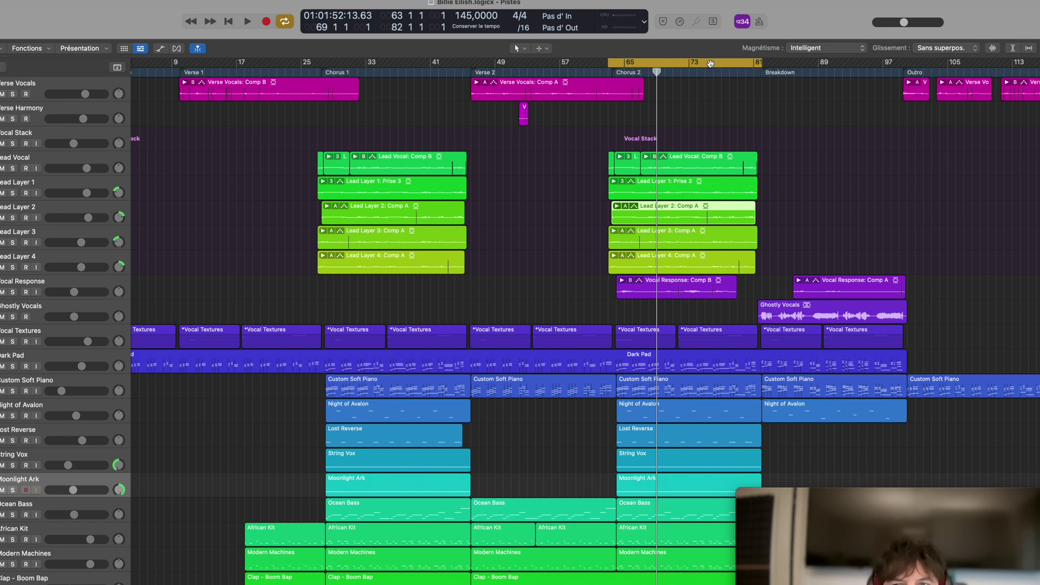
Turn the cycle area over Chorus 2 into a skip cycle and play across it from just before its start.
click(664, 62)
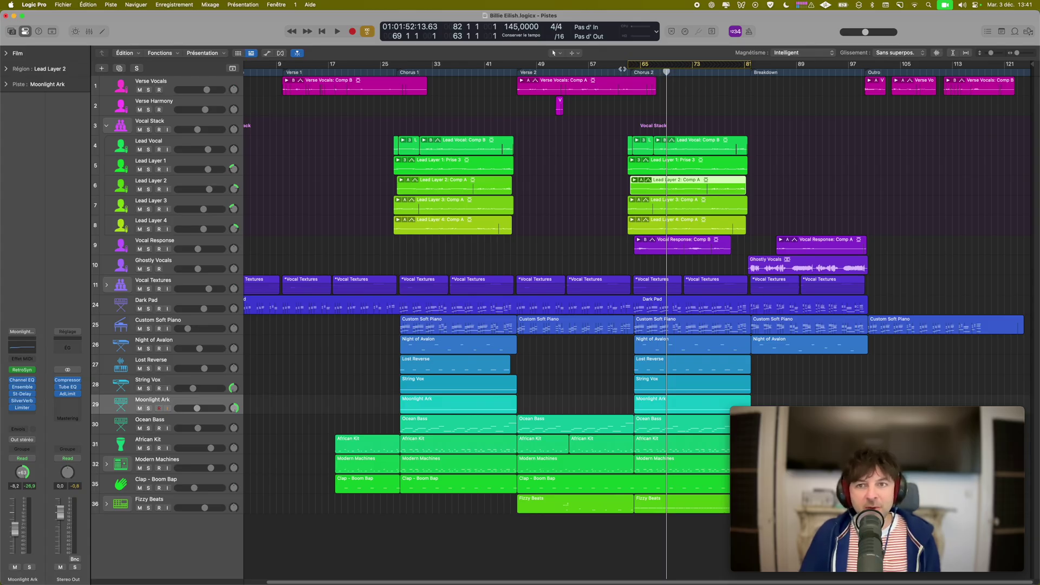
click(619, 69)
key(space)
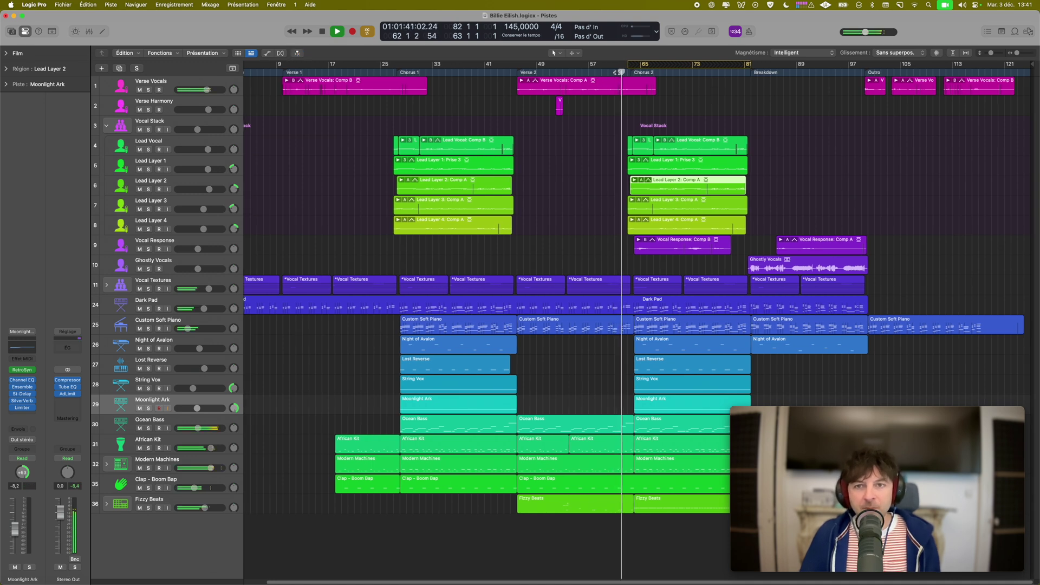
key(alt+period)
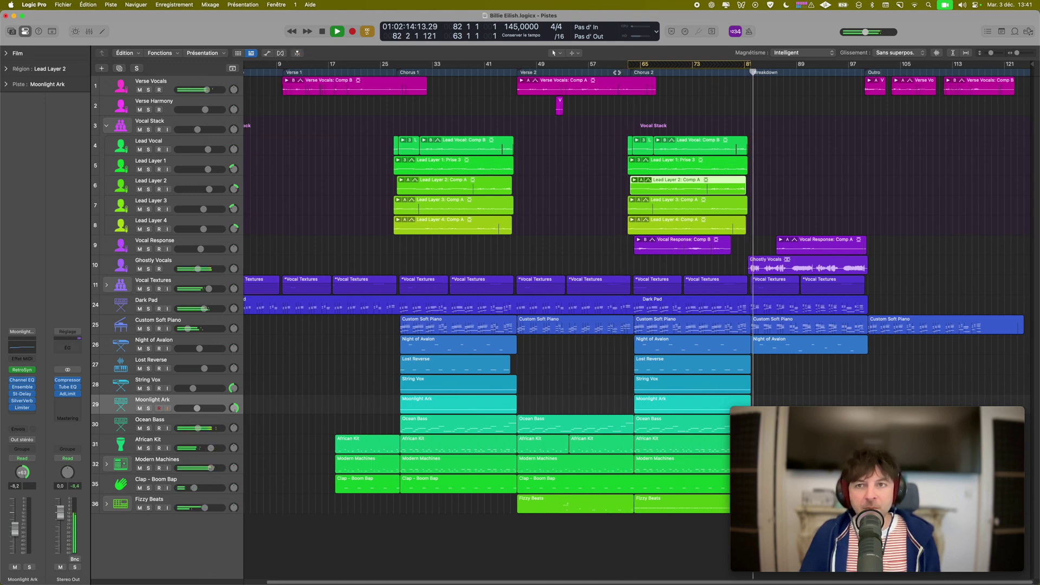
key(space)
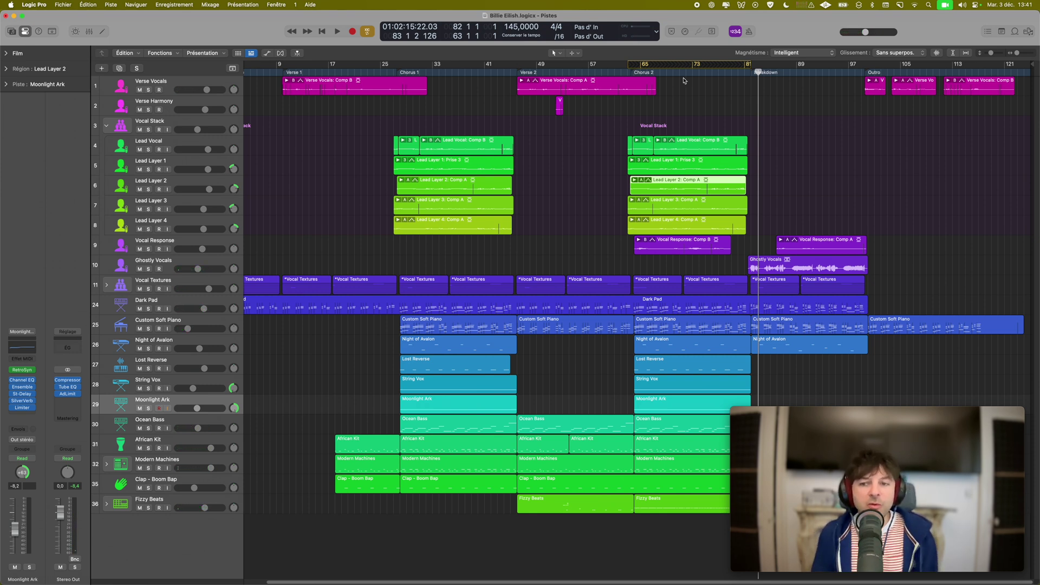
Move the skip cycle to bars 22 to 46 and play across it from about bar 19.
drag(520, 64, 373, 64)
click(343, 72)
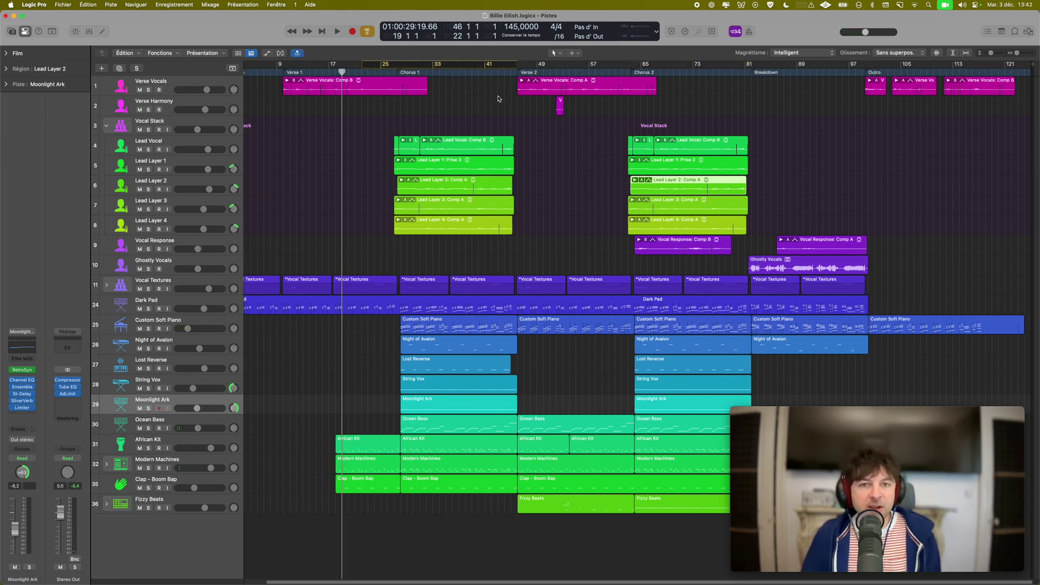
key(space)
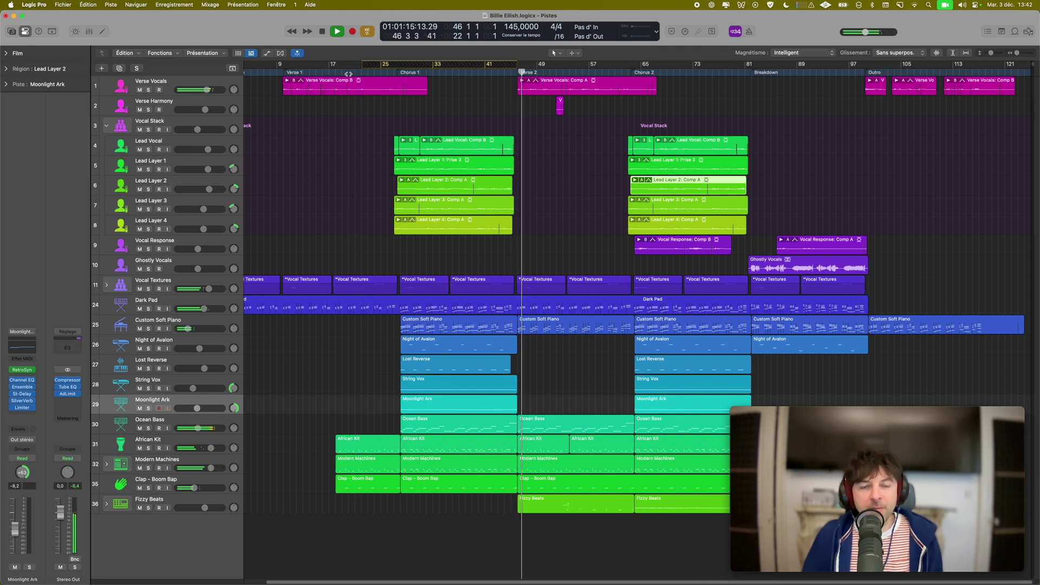
key(space)
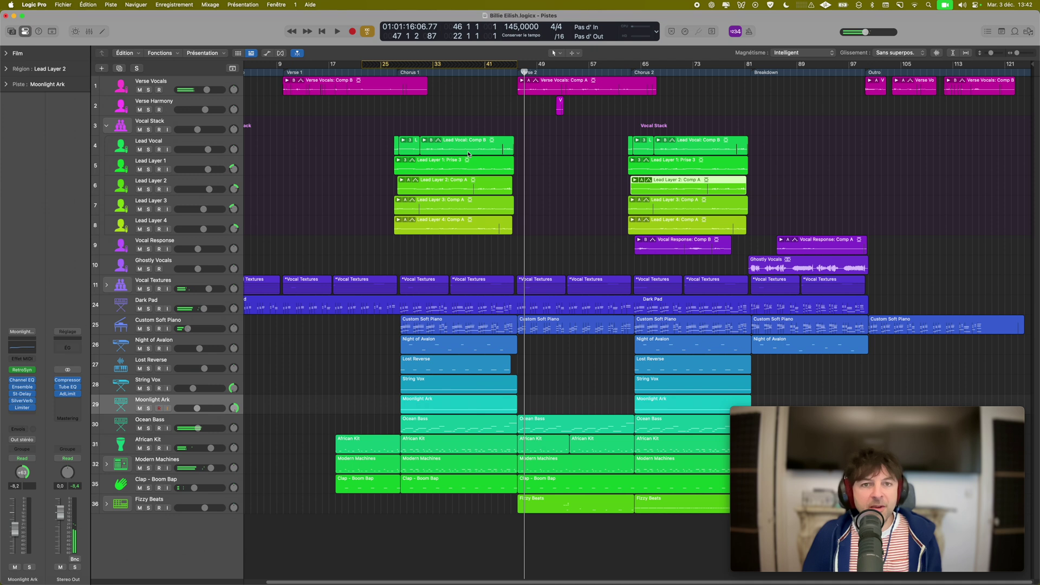
Cut the skipped section between bars 22 and 46 out of the arrangement, close the gap and turn off the skip cycle.
right_click(441, 65)
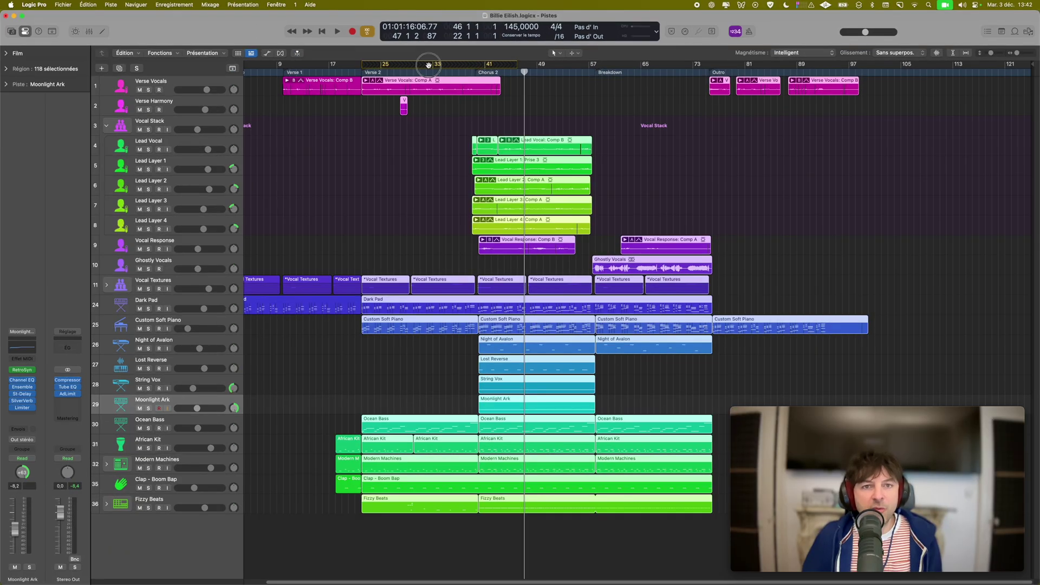
click(429, 65)
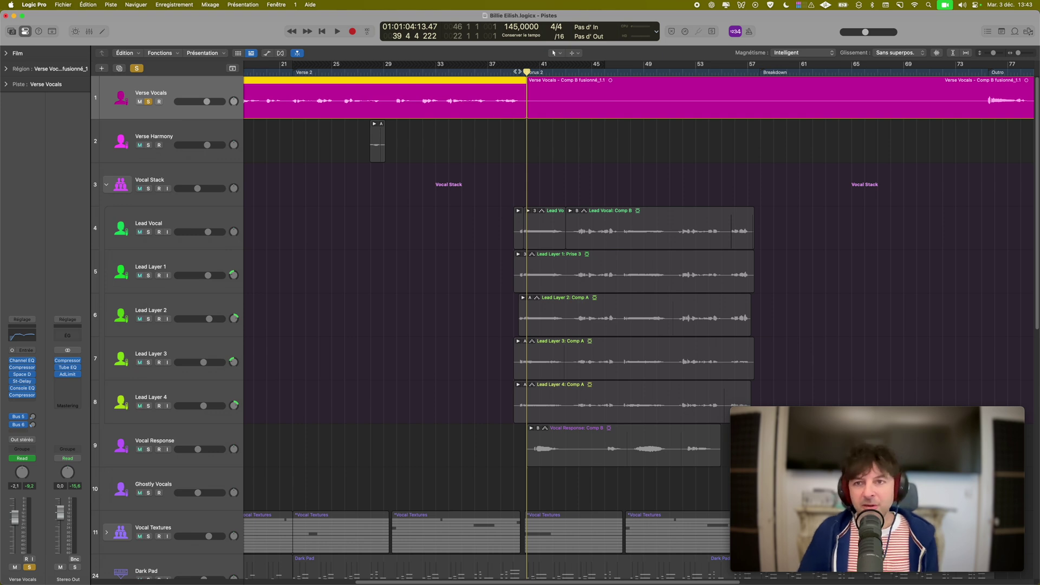
Add a fade-out from about bar 37 to the end of the Verse Vocals region before Chorus 2 and play it.
drag(525, 81, 488, 84)
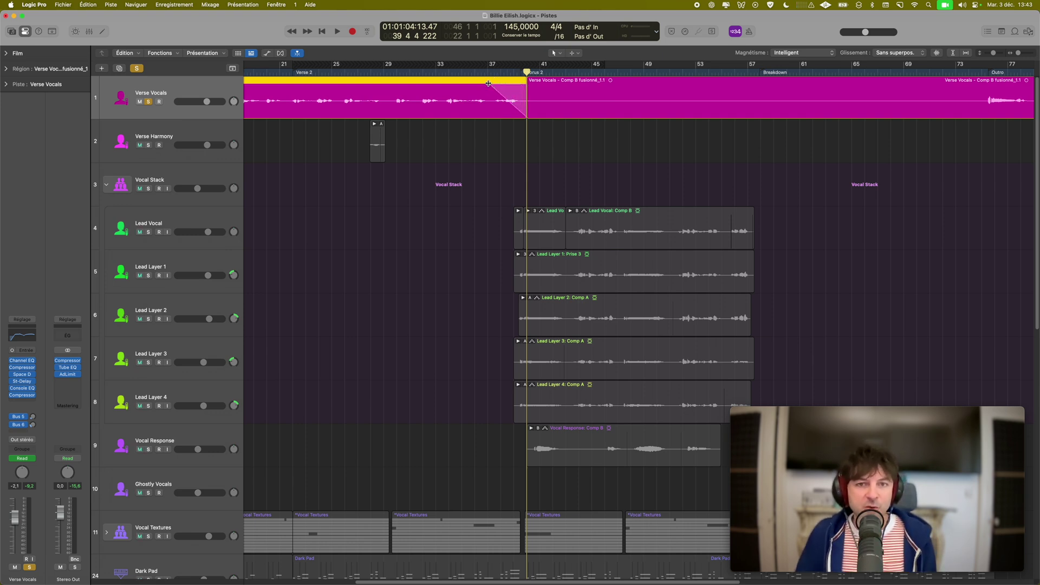
click(485, 72)
key(space)
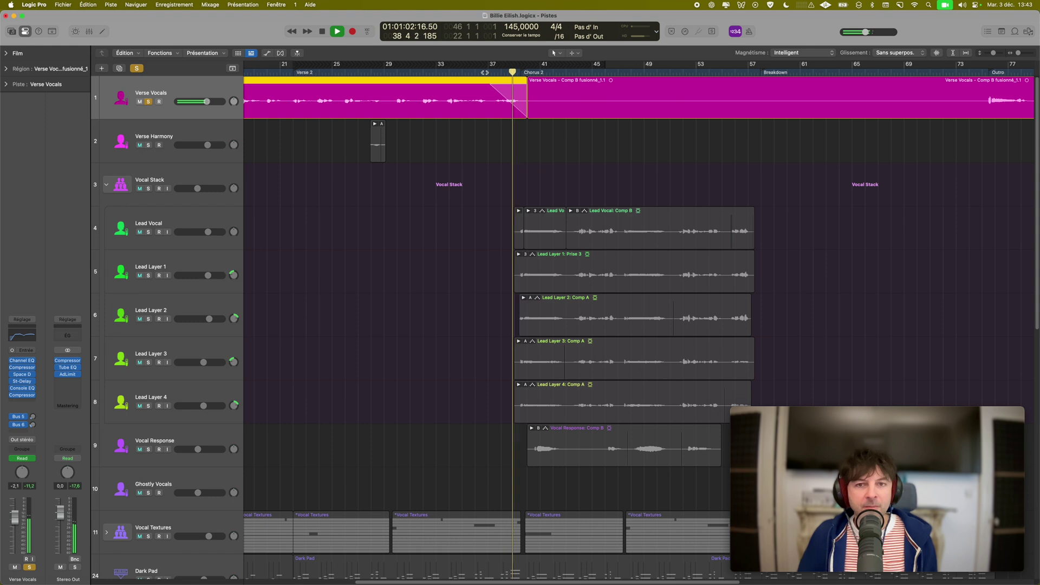
key(space)
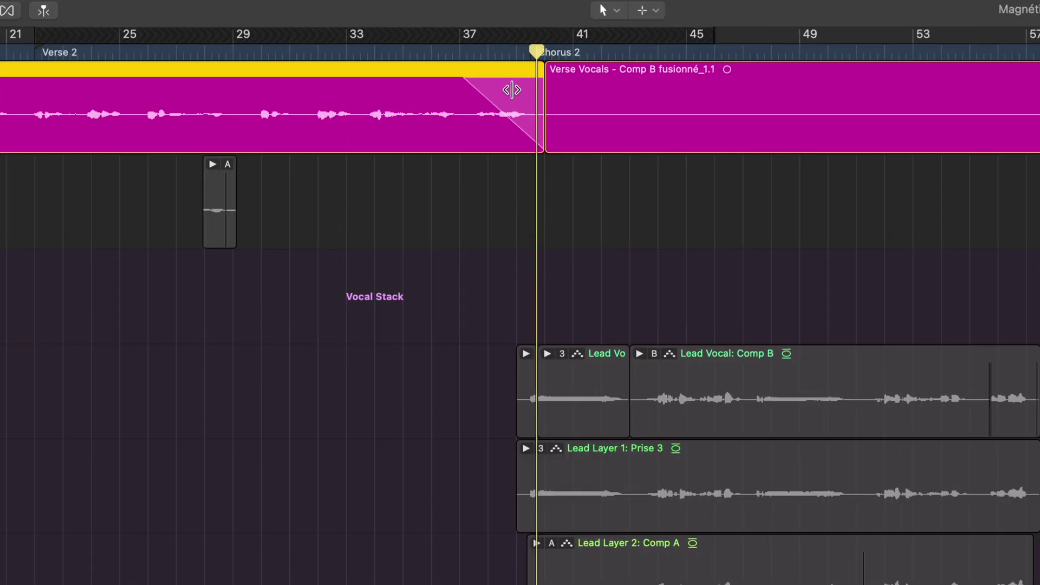
Change the Verse Vocals fade-out to the slow-down type (Ralentir) and play it from about bar 37.
right_click(512, 89)
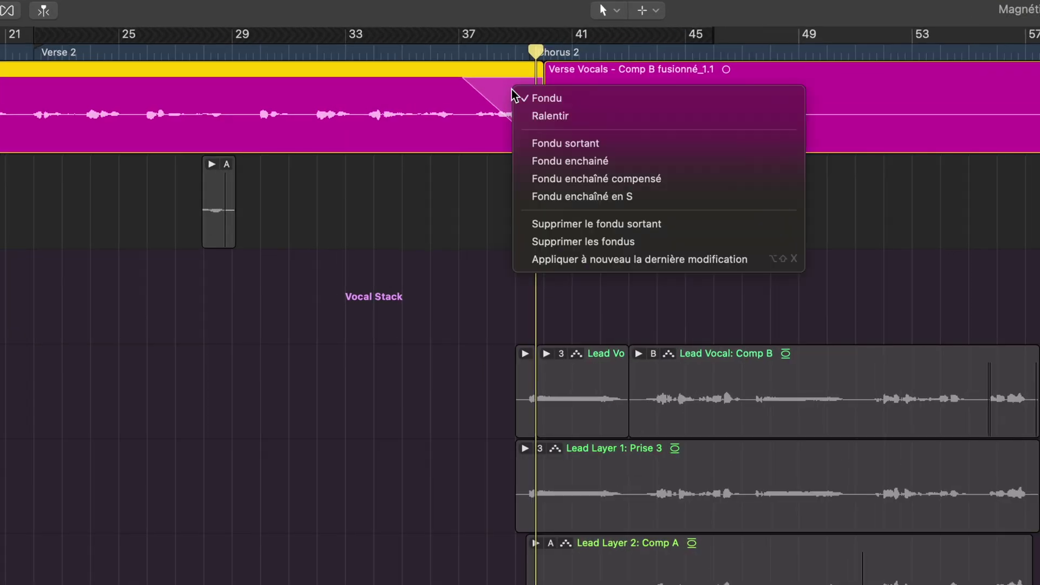
click(535, 112)
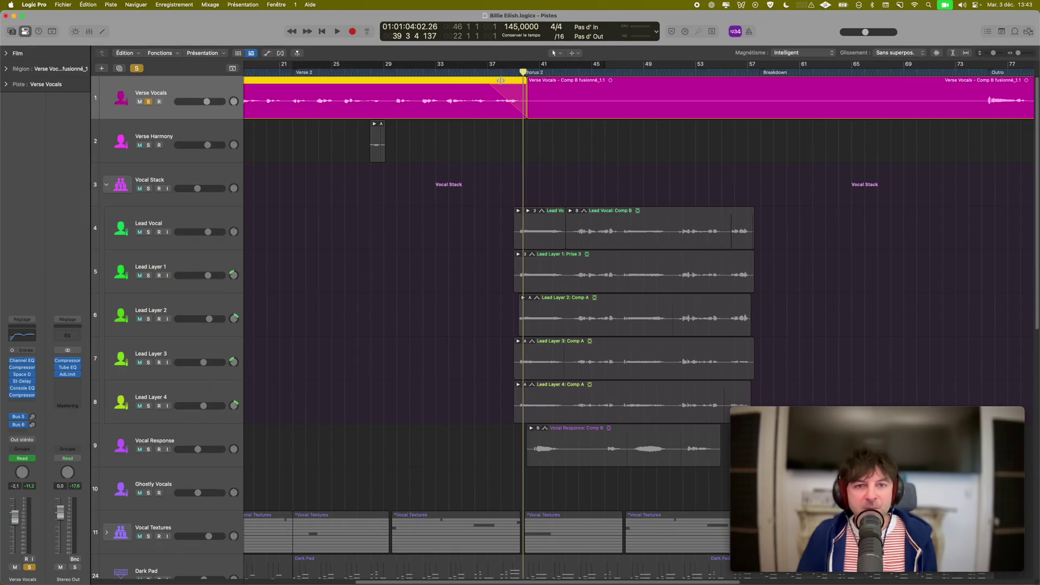
click(493, 70)
key(space)
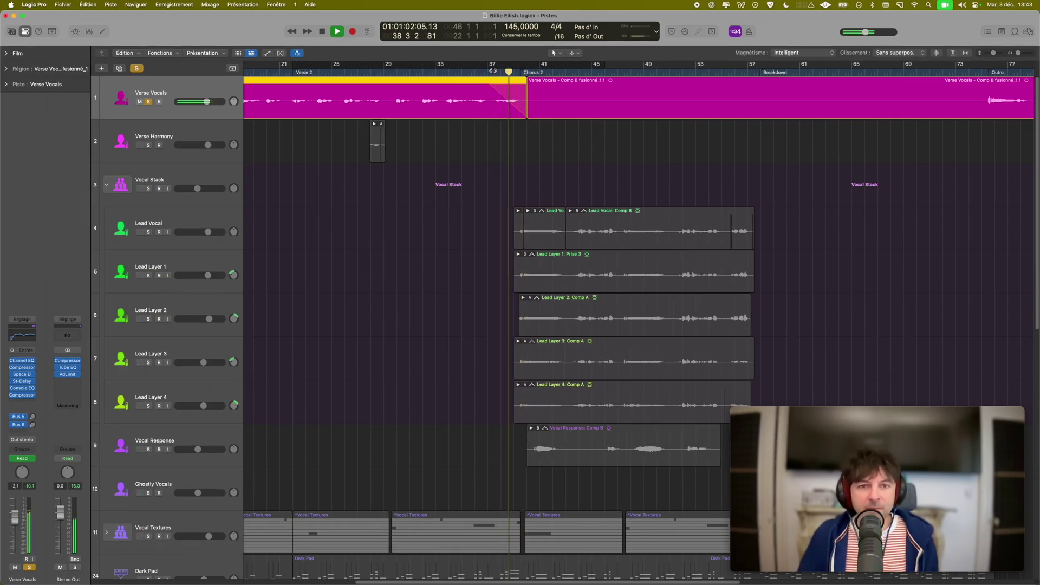
key(space)
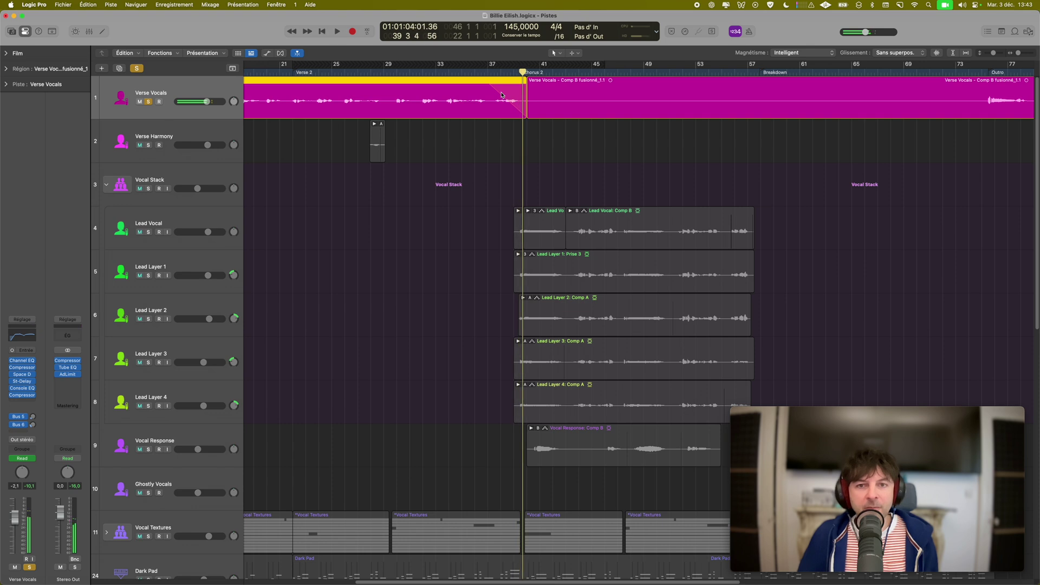
Add a fade-in from bar 10 to about bar 11 at the start of the Verse Vocals region and play it.
scroll(501, 96, left, 10)
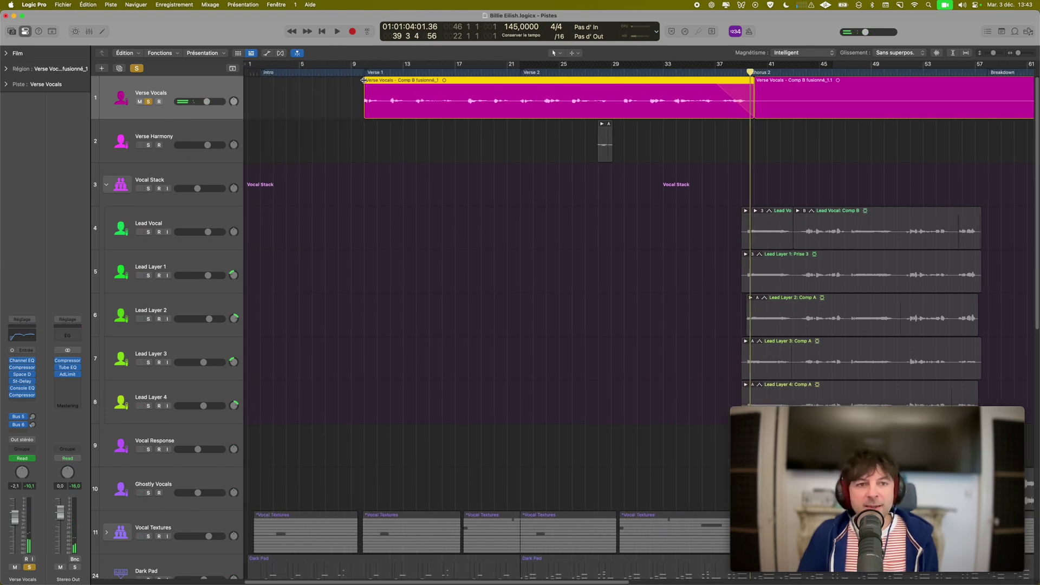
right_click(370, 85)
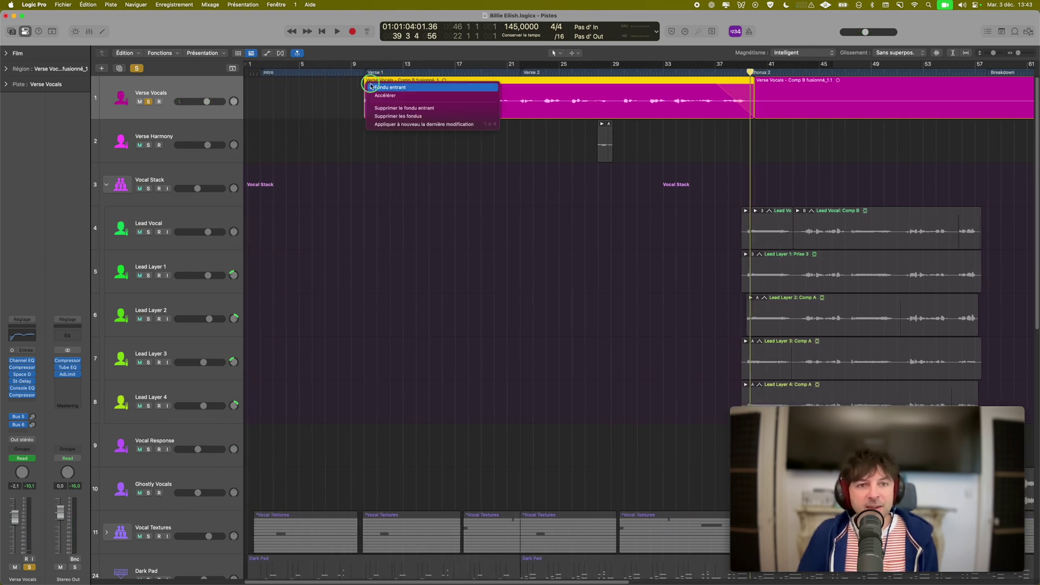
click(373, 87)
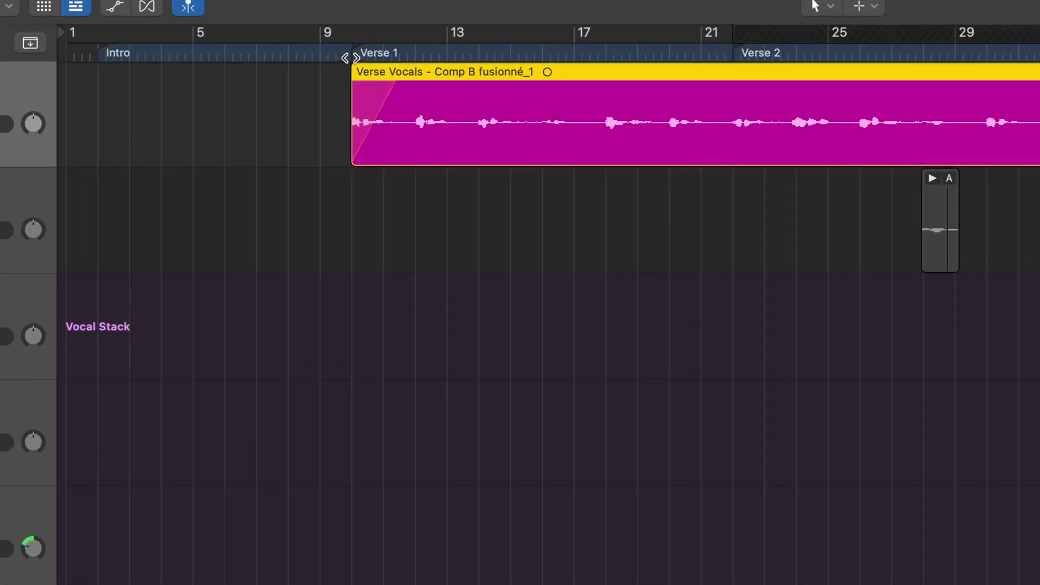
double_click(351, 54)
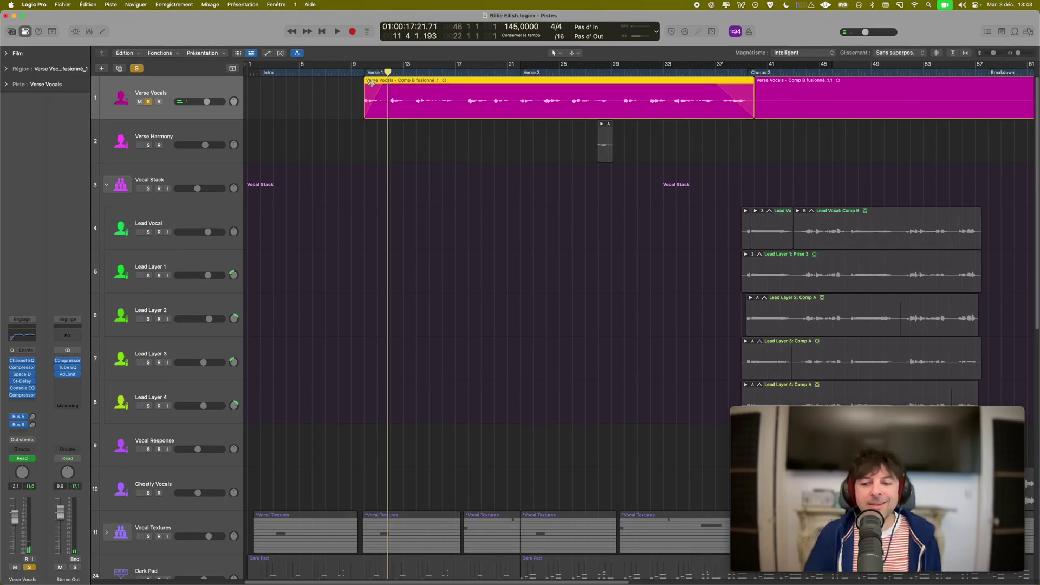
Switch to the Sans Nom project and add the Bit by Bit Beat loop at bar 1 on a new track below Audio 1.
key(super+Tab)
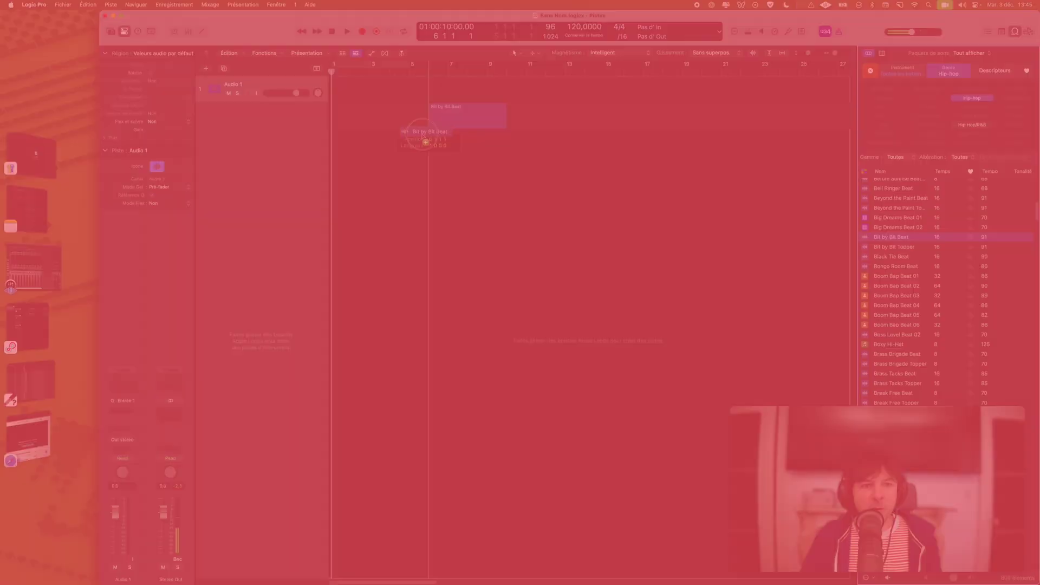
drag(422, 132, 335, 116)
key(super+Down)
key(super+Down)
key(super+Right)
key(super+Right)
key(super+Right)
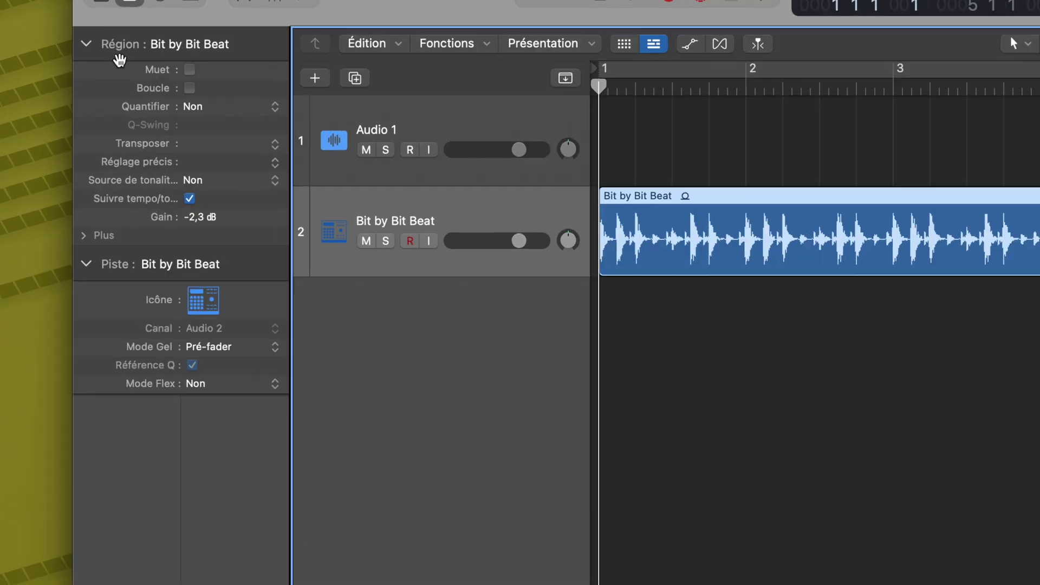
Reverse the Bit by Bit Beat region (Renverser) and play it.
click(83, 236)
click(190, 364)
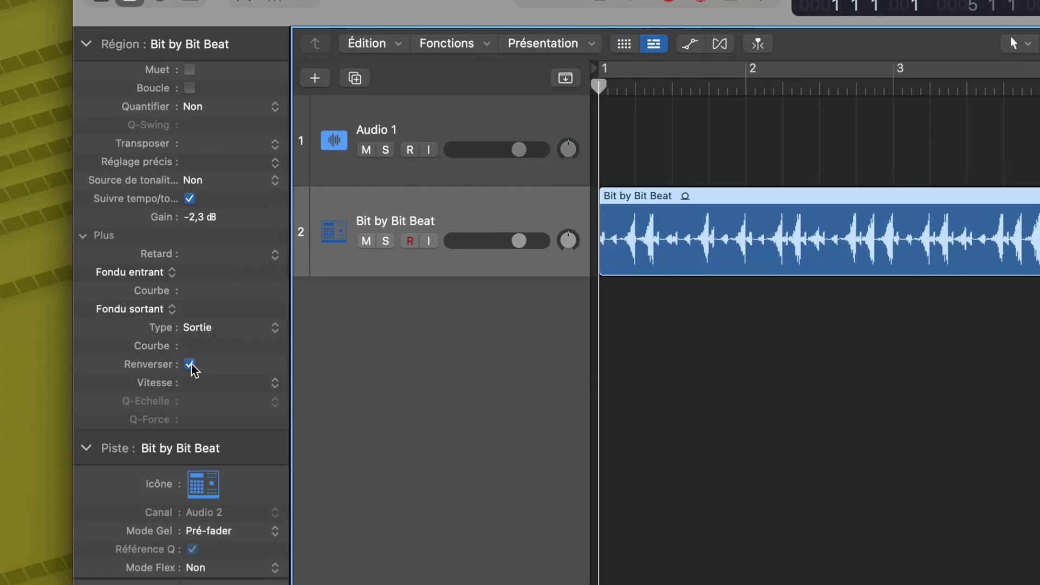
key(space)
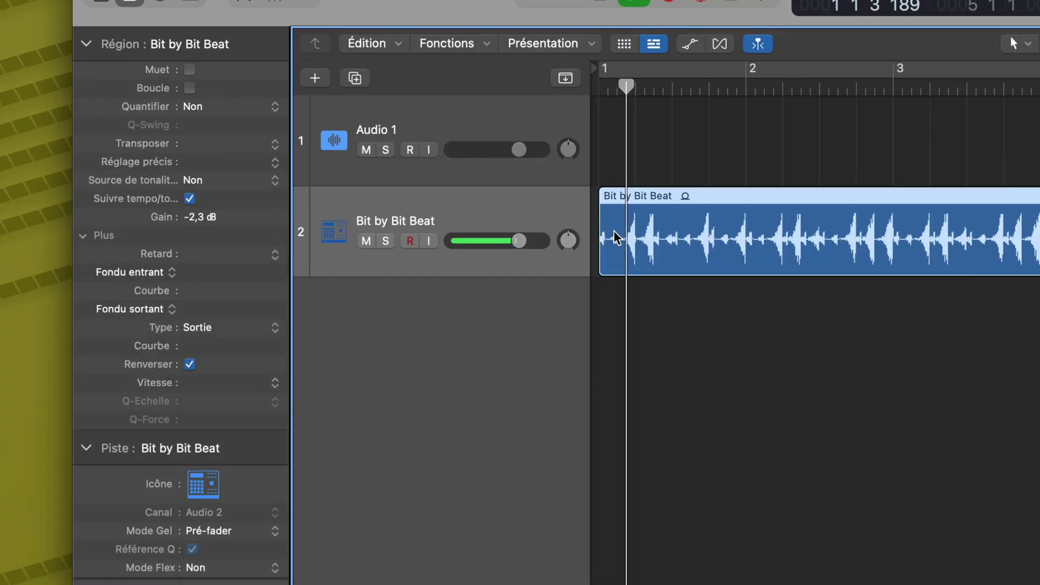
key(space)
Split the reversed region at beat 3 of bar 1, turn off Renverser for its second part and play across the split.
click(672, 197)
click(649, 208)
click(698, 210)
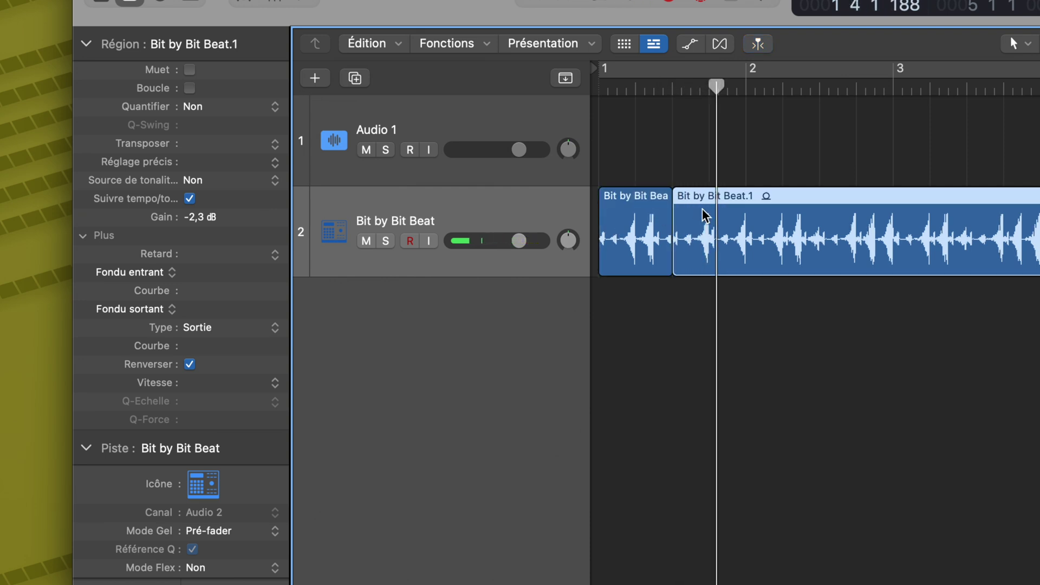
click(189, 364)
key(Return)
key(space)
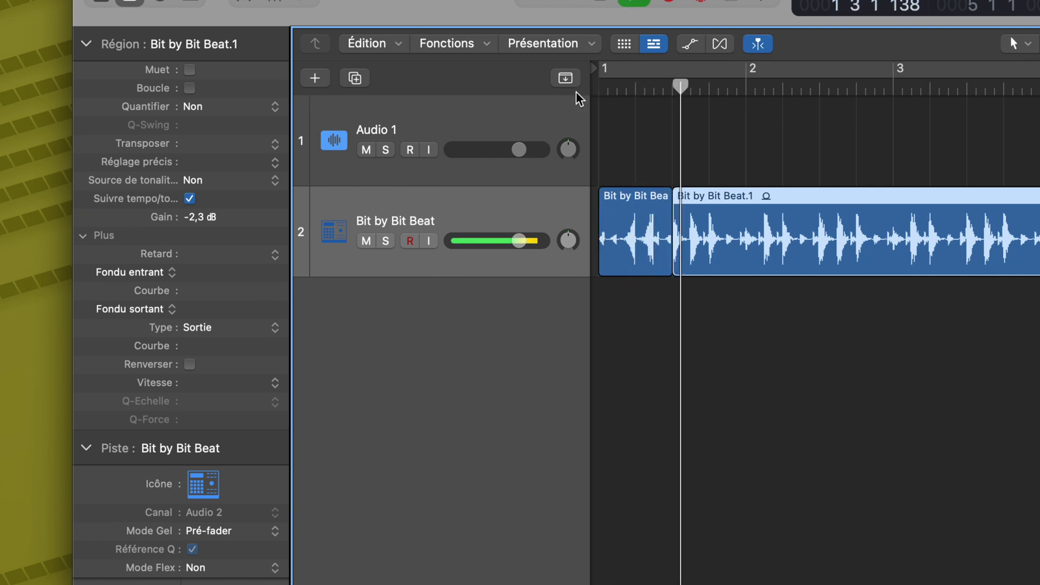
key(Return)
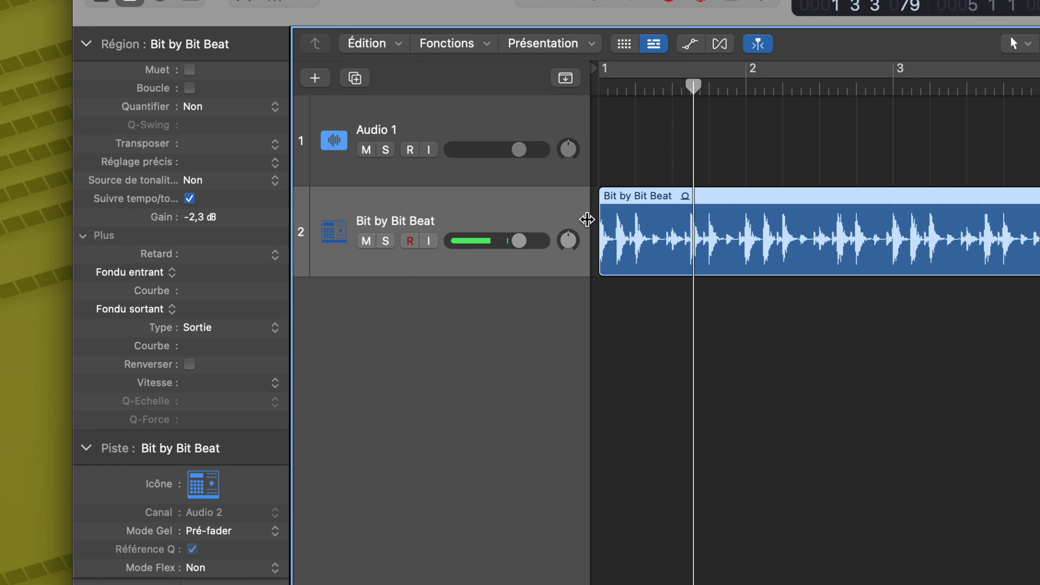
Set the Bit by Bit Beat region's speed (Vitesse) to ½× and play it from bar 1.
click(232, 385)
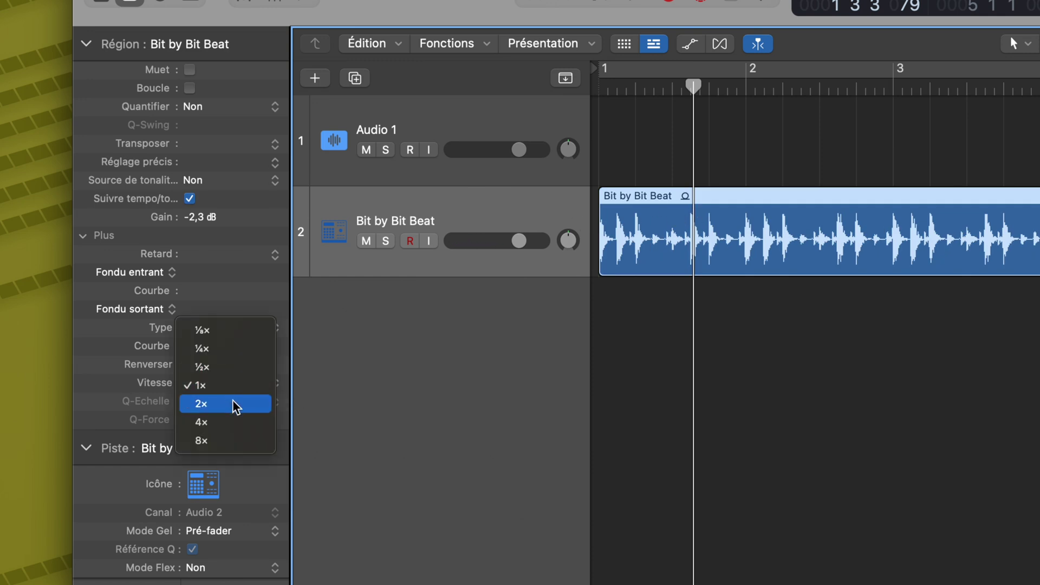
click(236, 368)
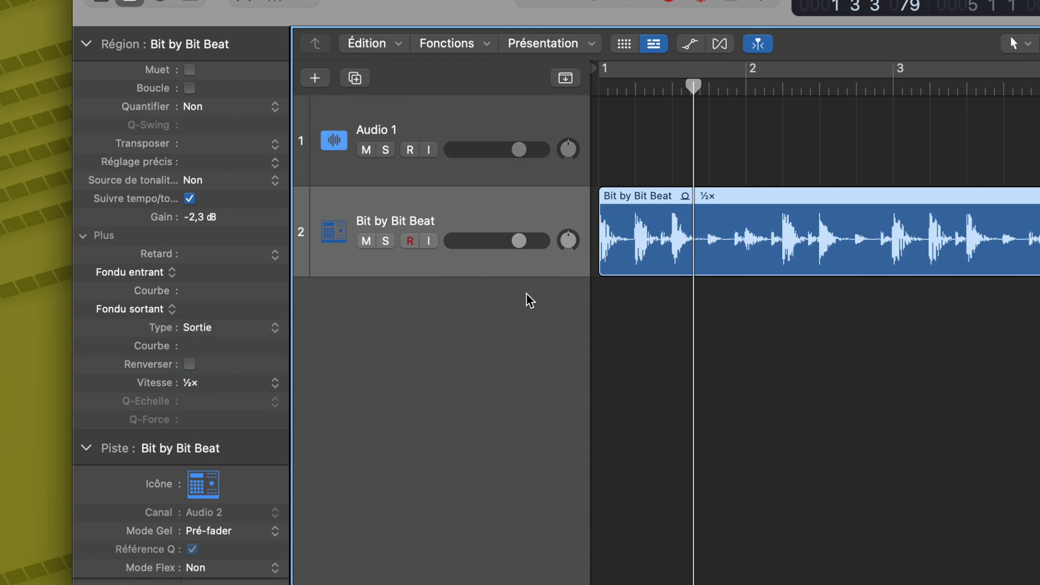
key(Return)
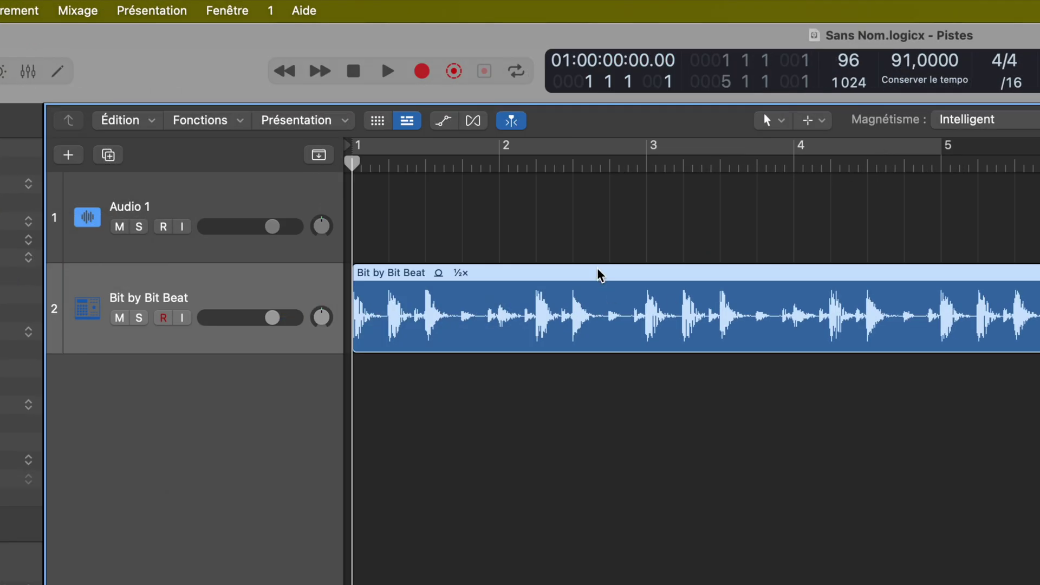
key(space)
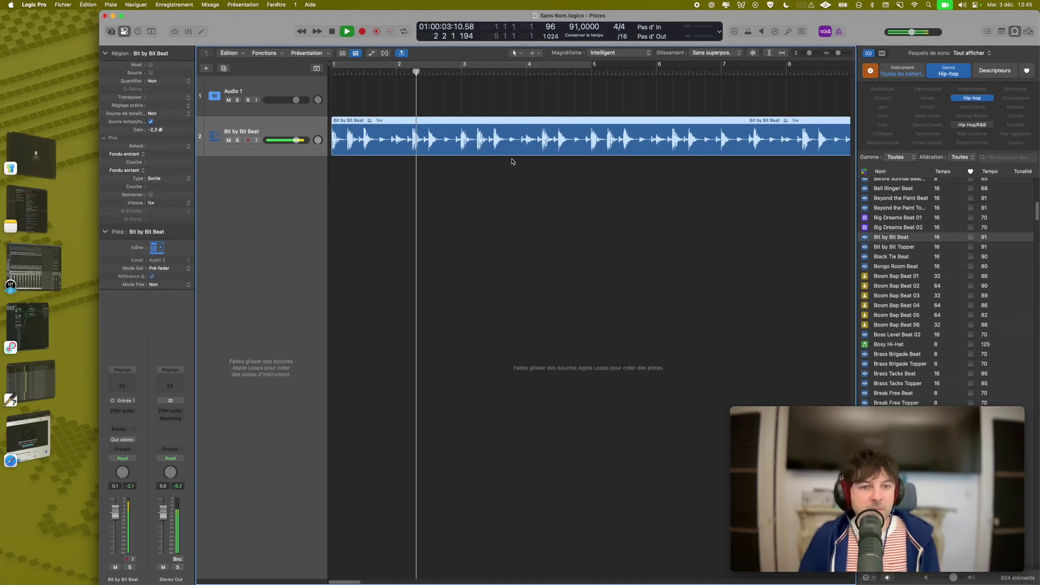
key(space)
Return the Bit by Bit Beat region's speed to 1× and play it from bar 1.
click(156, 203)
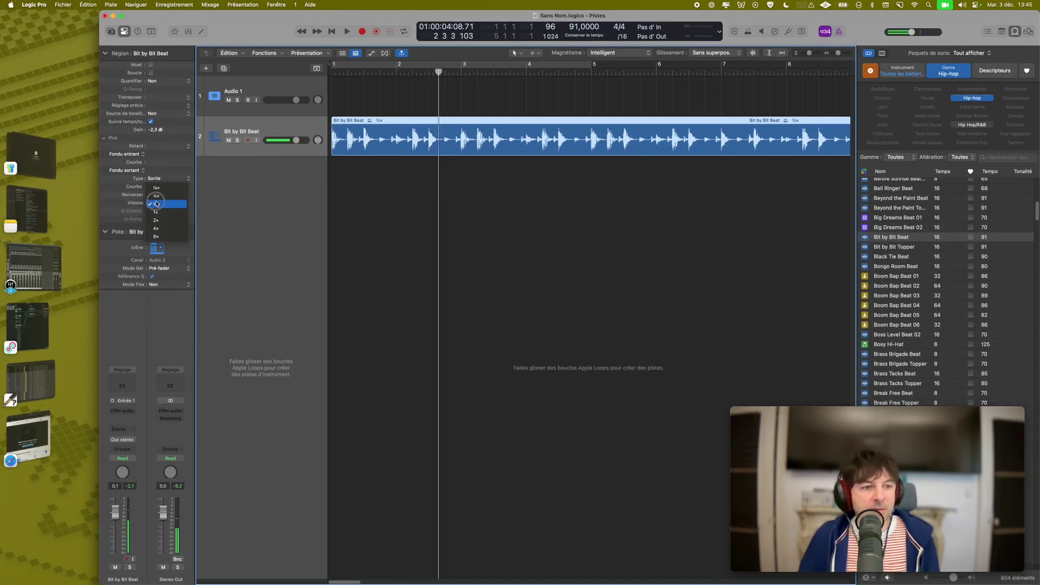
key(Return)
key(space)
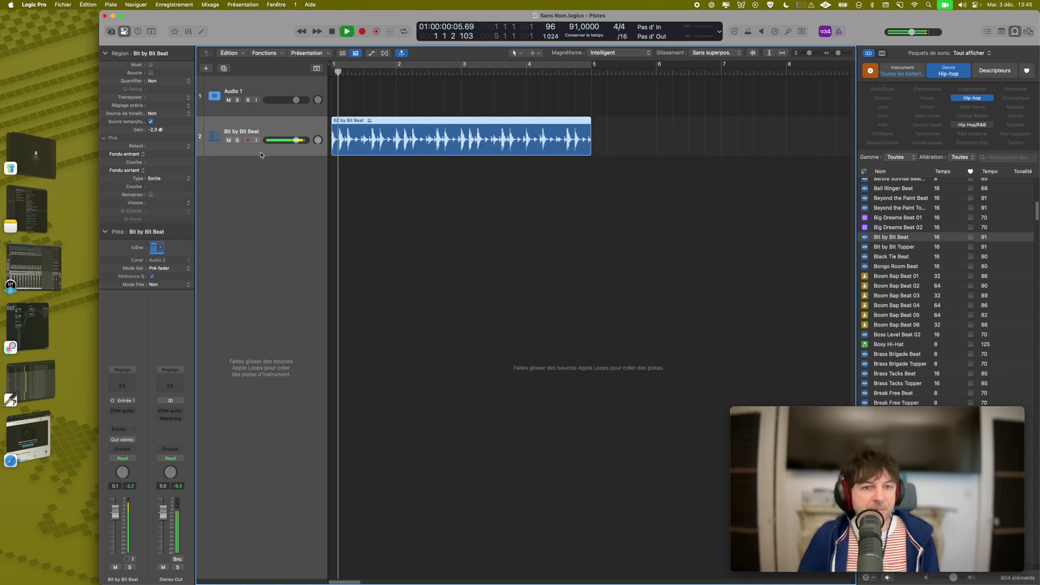
key(space)
Set the Bit by Bit Beat region's speed to 2×, play it from the start and undo the speed change.
click(154, 204)
click(156, 213)
key(Return)
key(space)
key(space)
key(super+z)
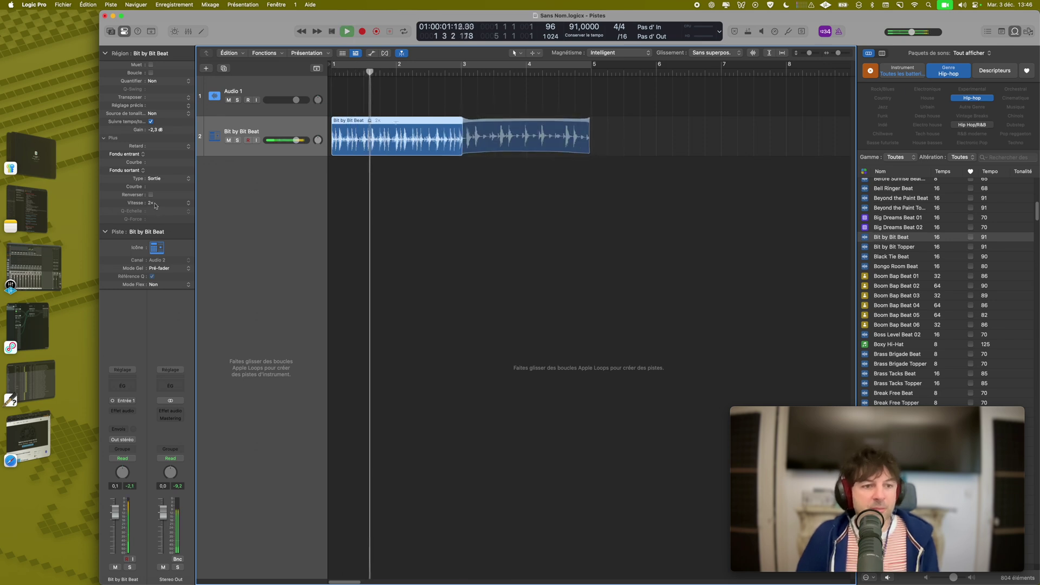
Split the Bit by Bit Beat region at beat 3 of bar 1 and move the second part to bar 2.
super+double_click(363, 121)
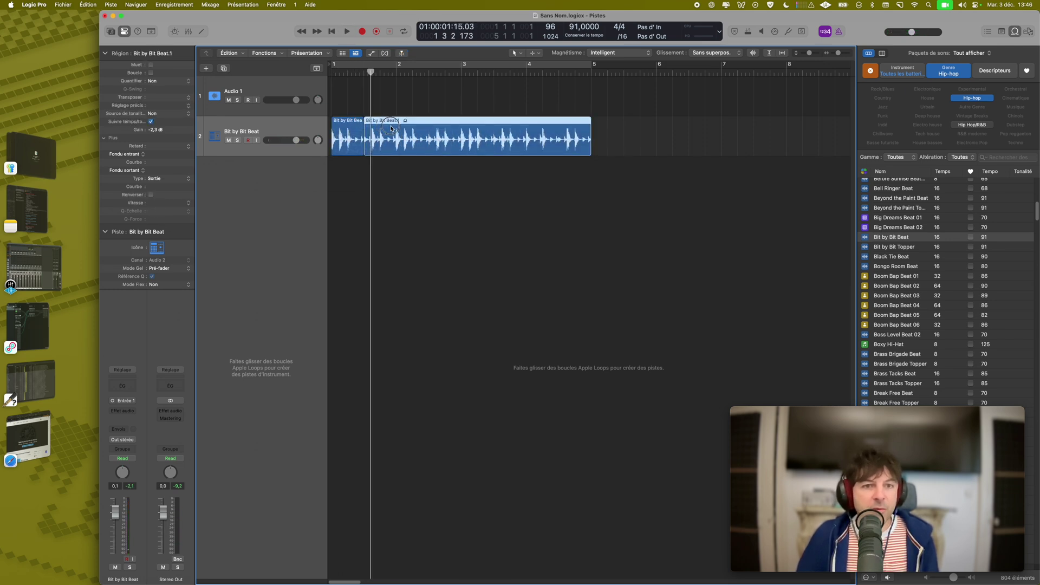
drag(388, 130, 420, 131)
Slow the first part of the split beat to ½× so it fills bar 1 and play through to bar 2.
click(347, 132)
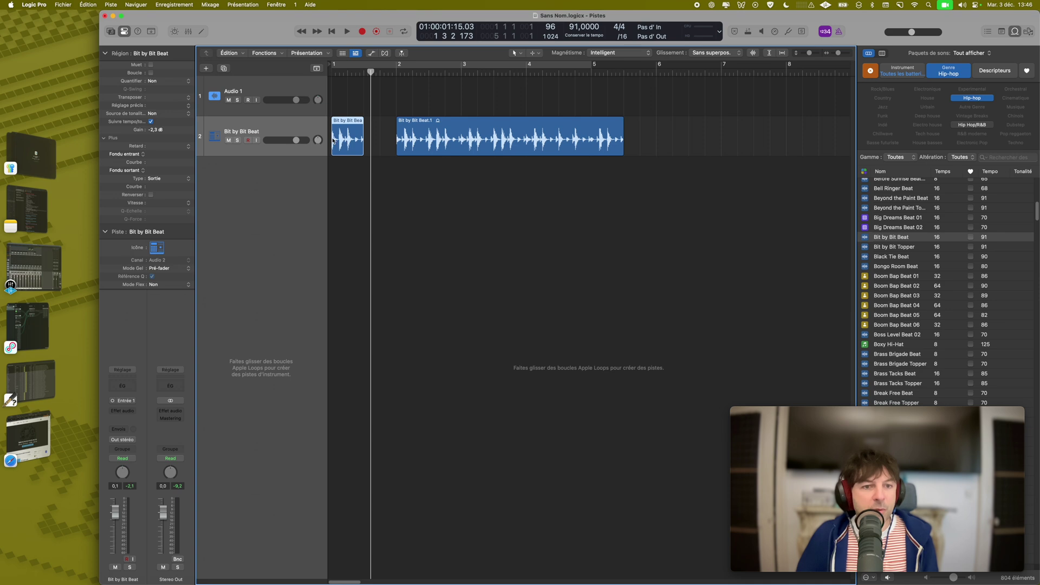
click(152, 206)
click(155, 210)
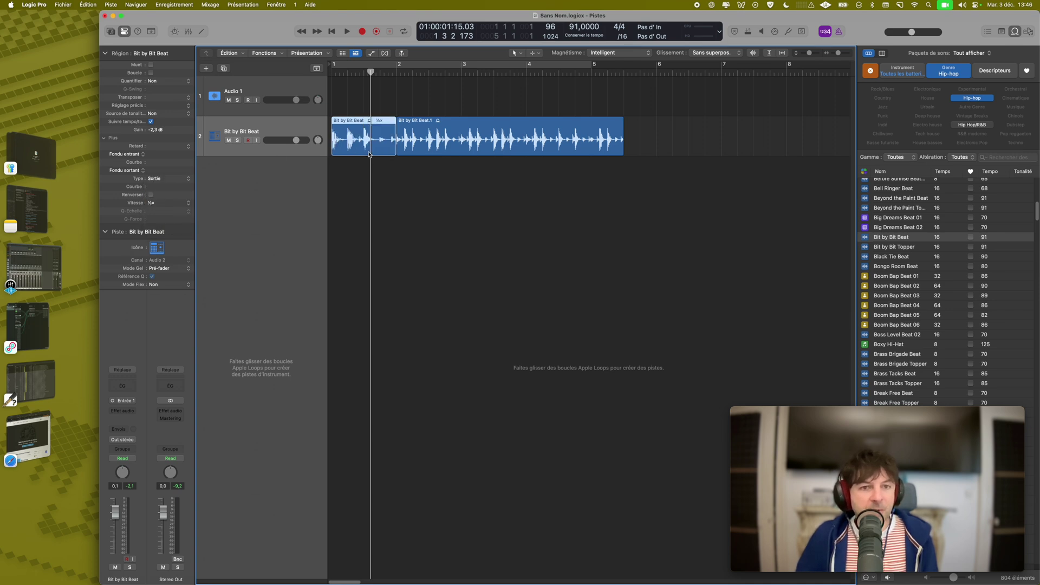
key(space)
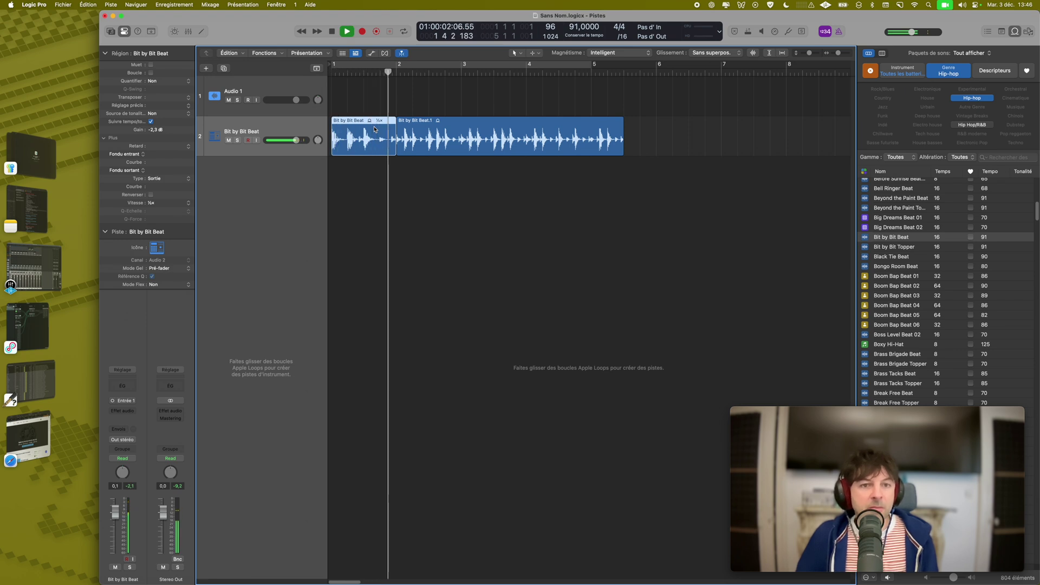
key(space)
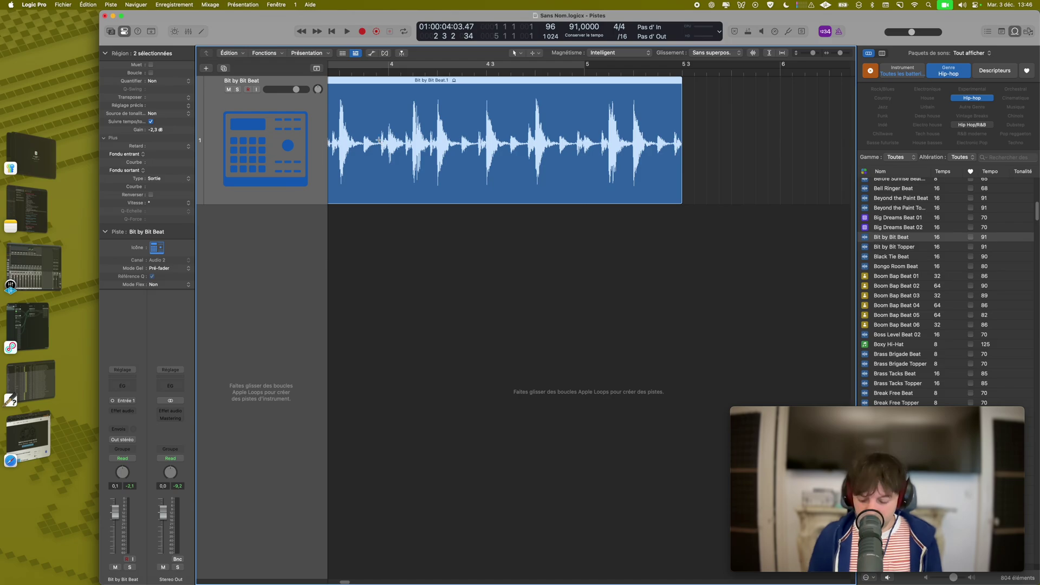
Make a marquee selection from bar 2 to bar 3 within the second beat region and clear it.
scroll(379, 141, down, 3)
scroll(402, 124, left, 10)
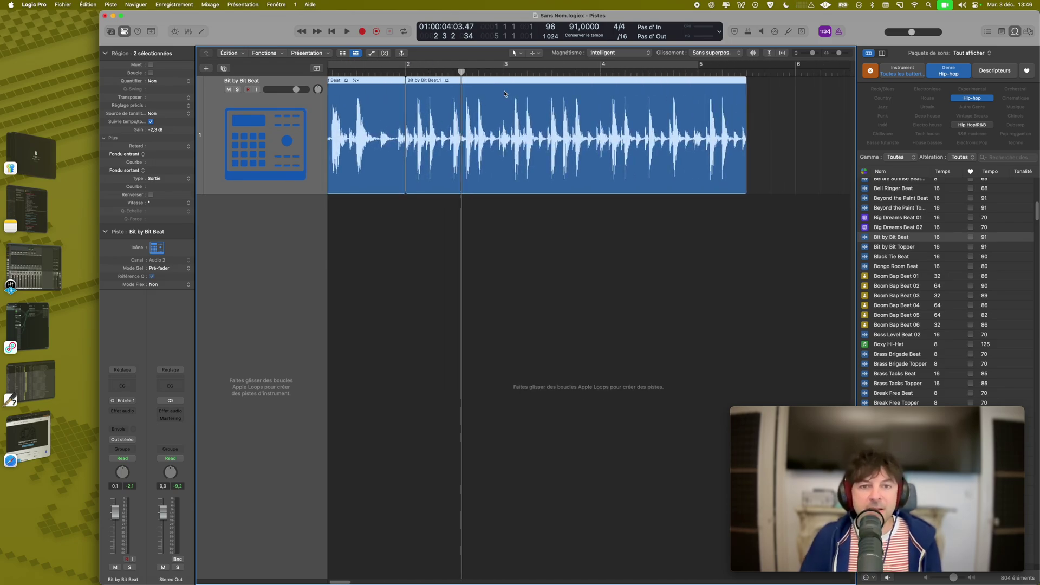
drag(504, 93, 407, 108)
scroll(789, 89, right, 3)
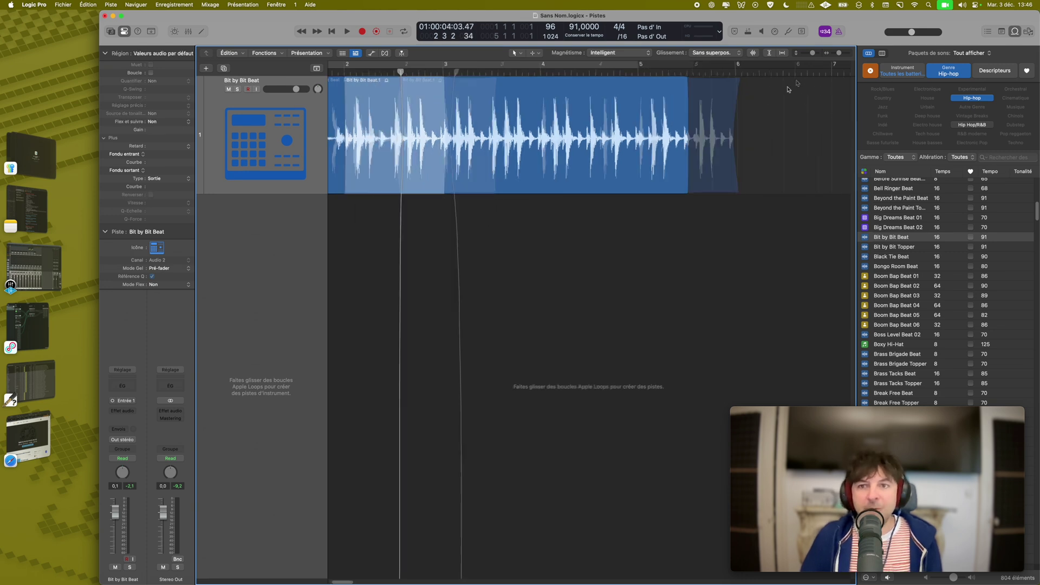
scroll(529, 225, left, 3)
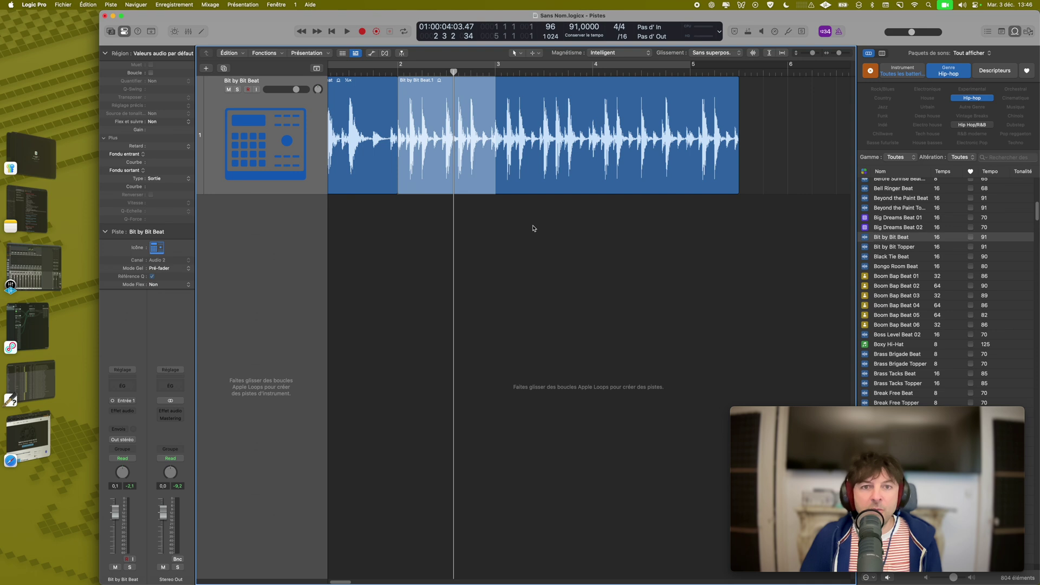
click(490, 98)
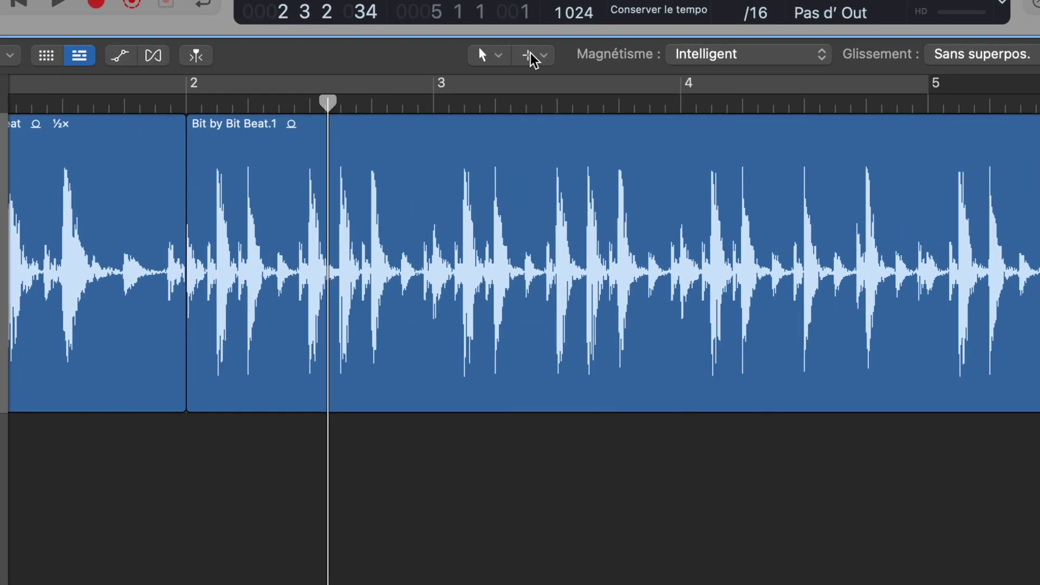
Use the Marquee tool (Outil Sélecteur) to select bar 2 to bar 3 of the second beat region and copy that section to bar 6.
click(532, 56)
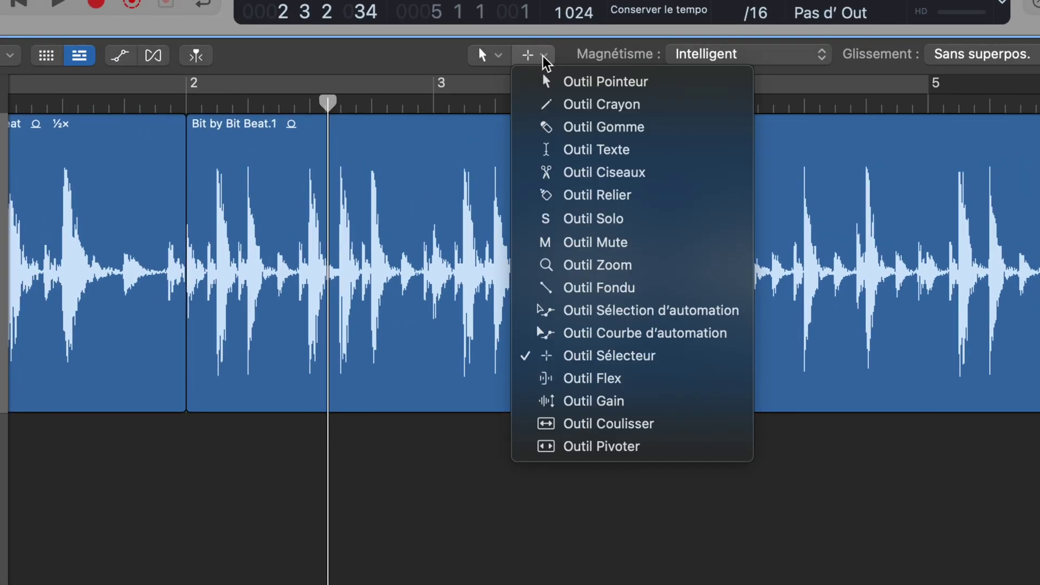
click(360, 193)
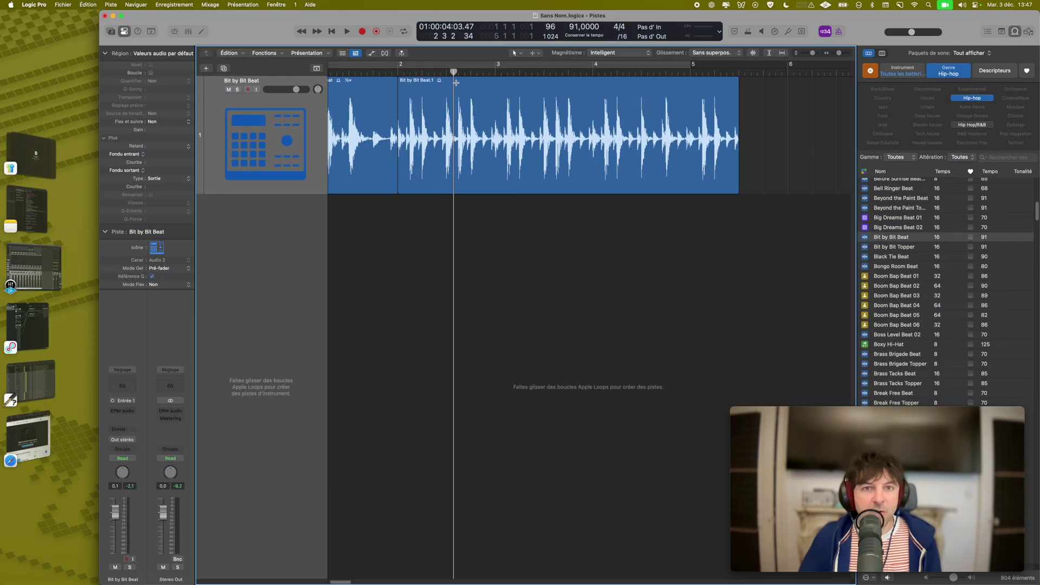
drag(497, 84, 398, 104)
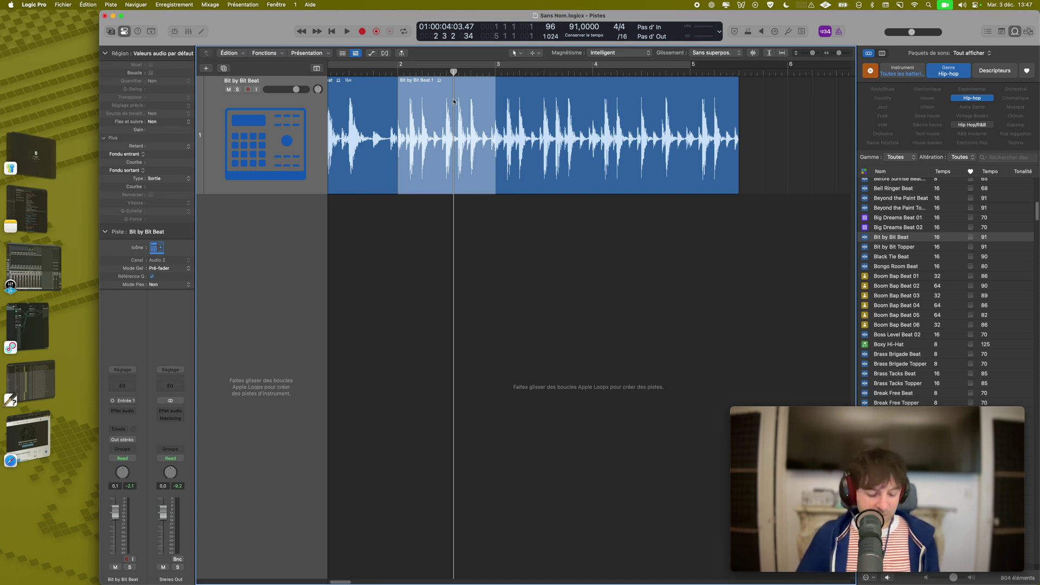
drag(441, 92, 805, 95)
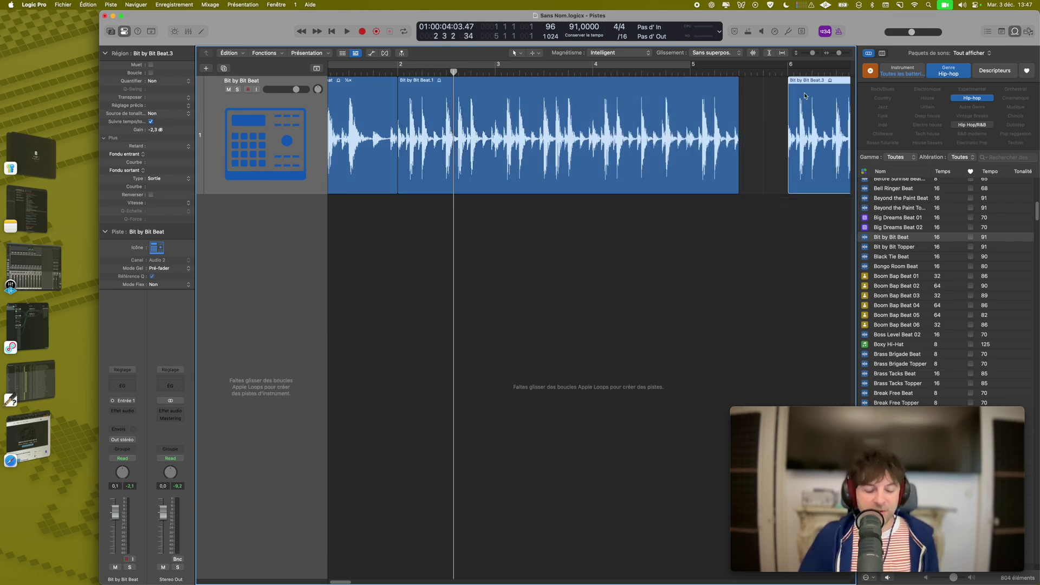
click(755, 209)
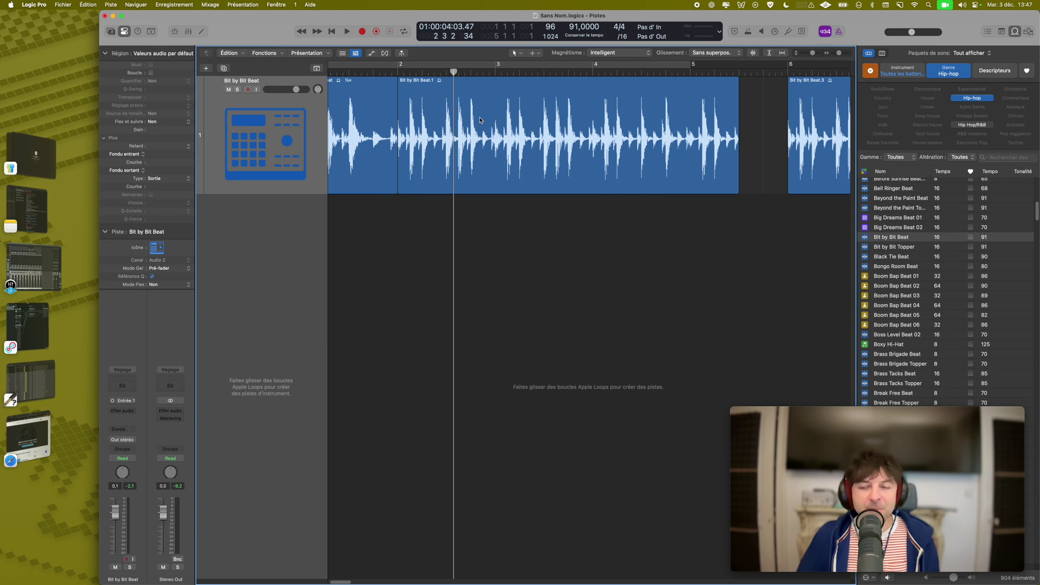
Turn on Quick Help (Aide rapide) and dock its floating window above the region parameters.
scroll(480, 120, right, 4)
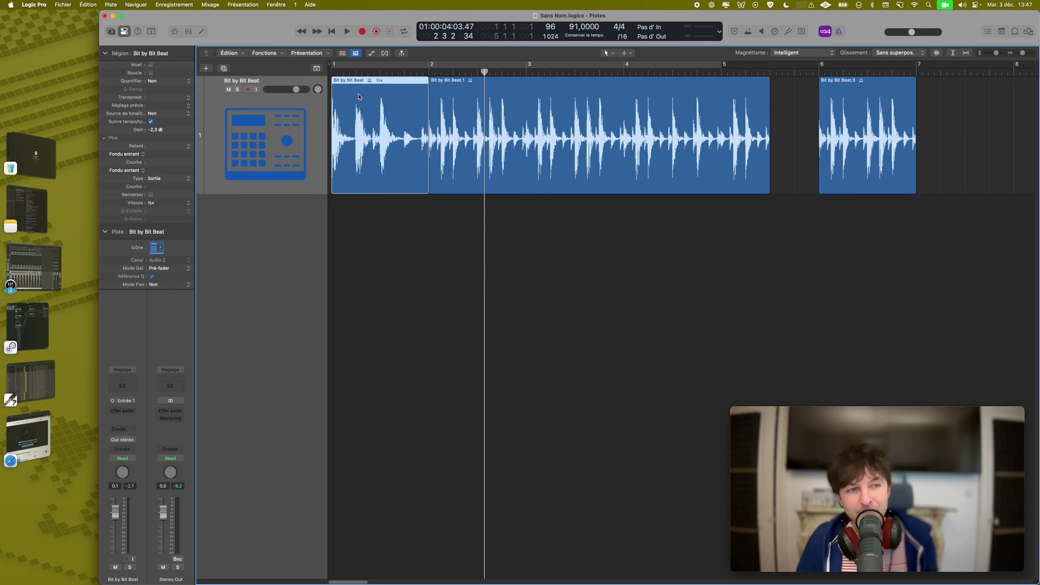
click(139, 31)
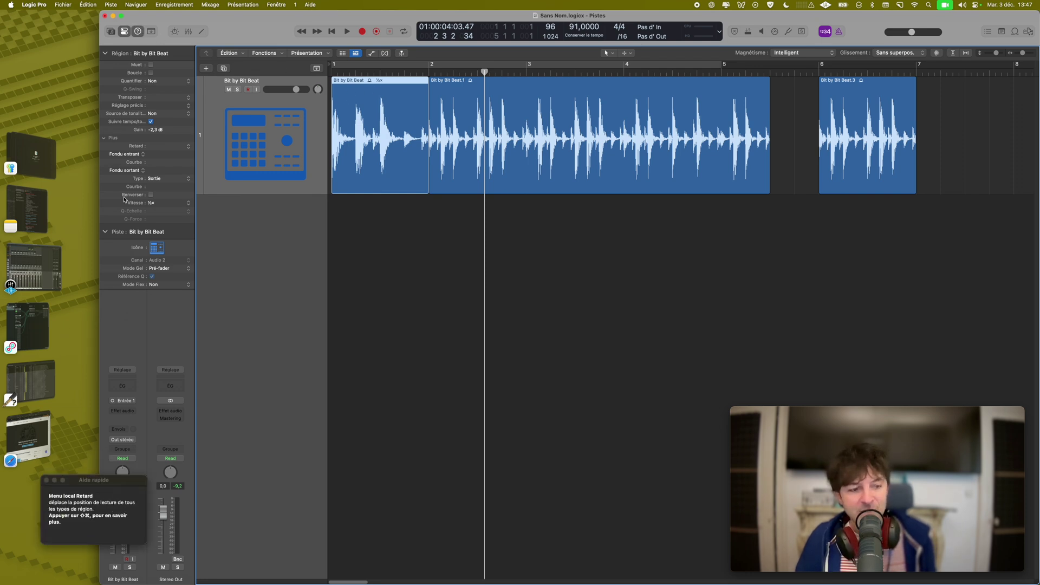
drag(122, 458, 112, 55)
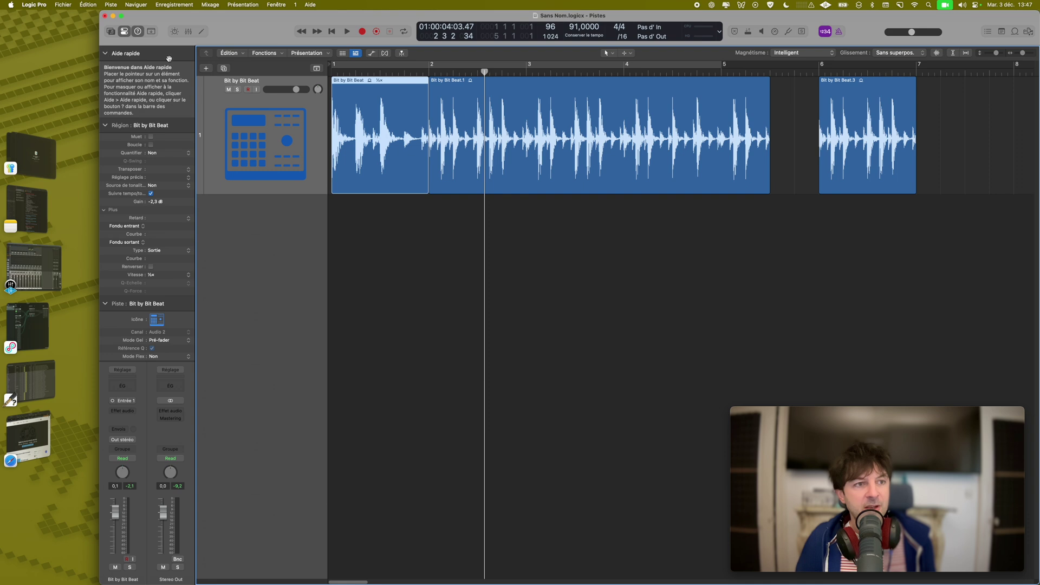
Hide and show Quick Help (Aide rapide) repeatedly to demonstrate its toggle.
click(139, 32)
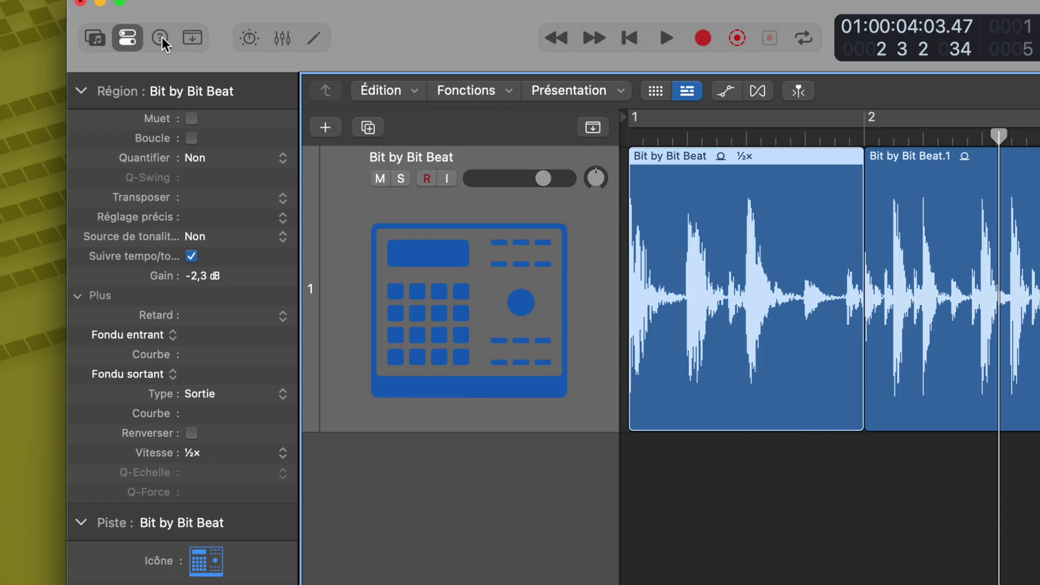
click(162, 39)
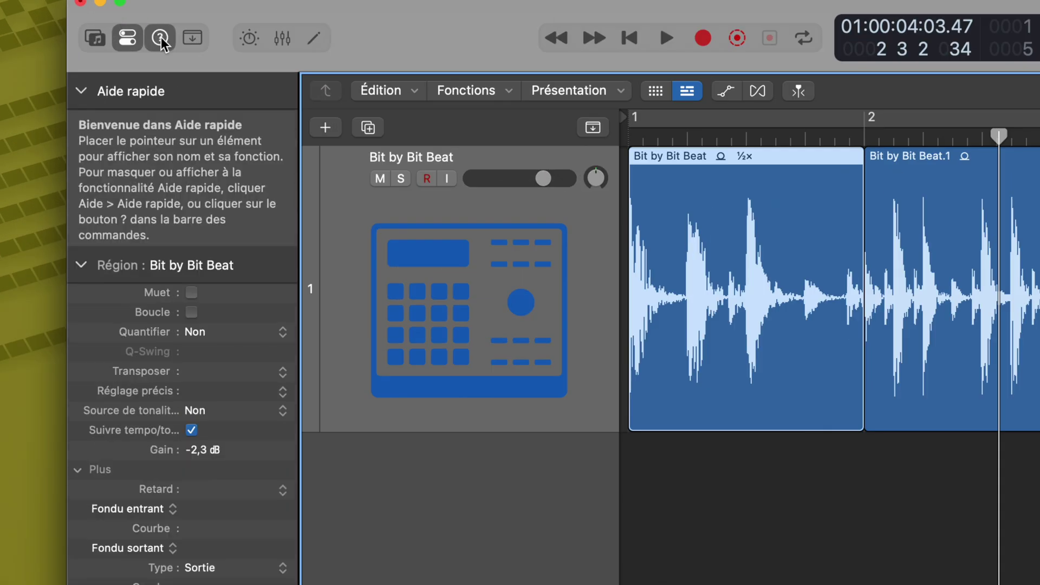
click(161, 39)
click(161, 39)
Undock Quick Help (Aide rapide) into a floating window over the arrangement and enlarge it.
drag(132, 97, 466, 155)
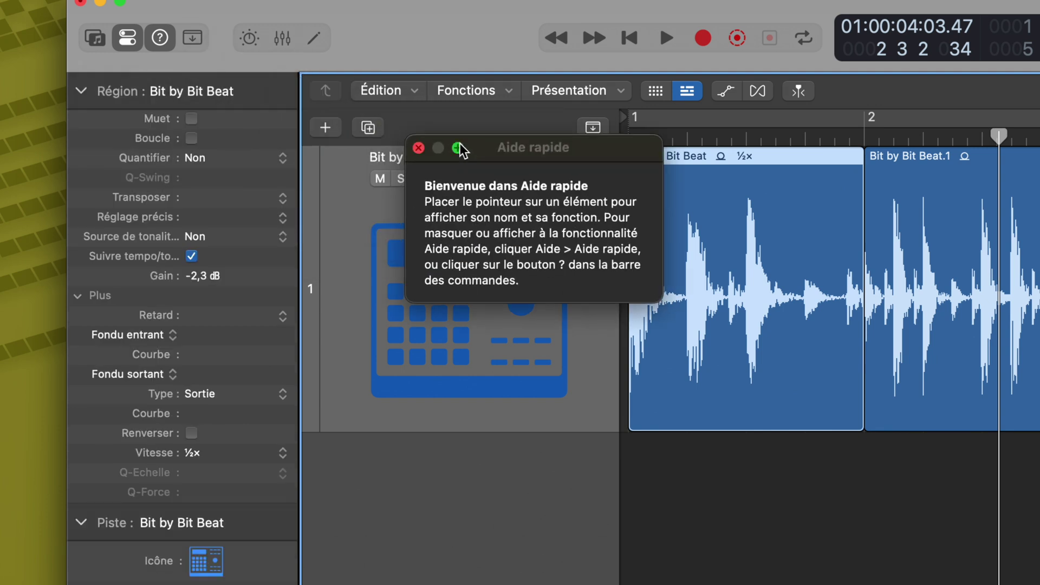
drag(255, 77, 329, 77)
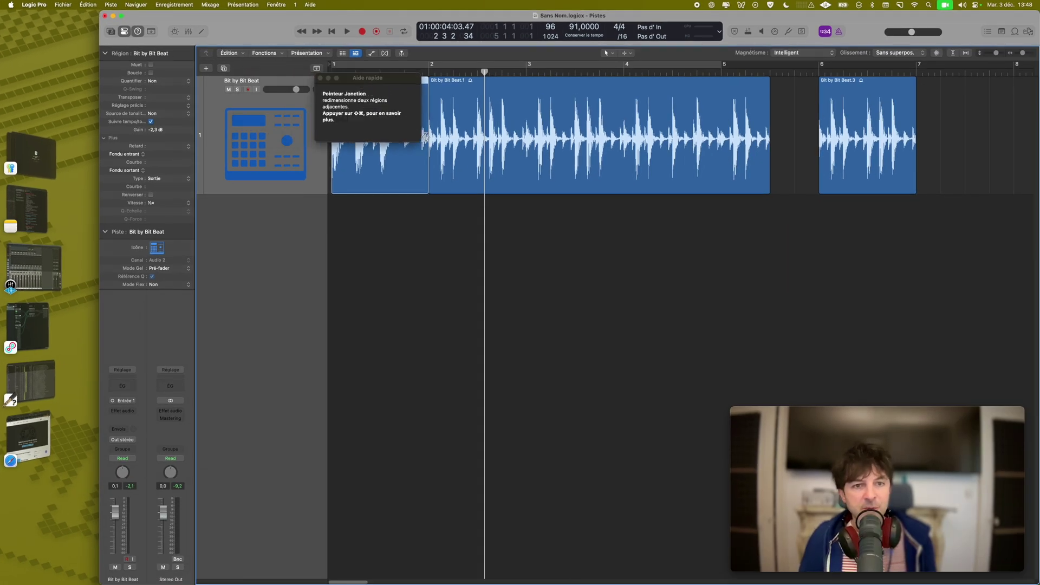
drag(419, 140, 488, 173)
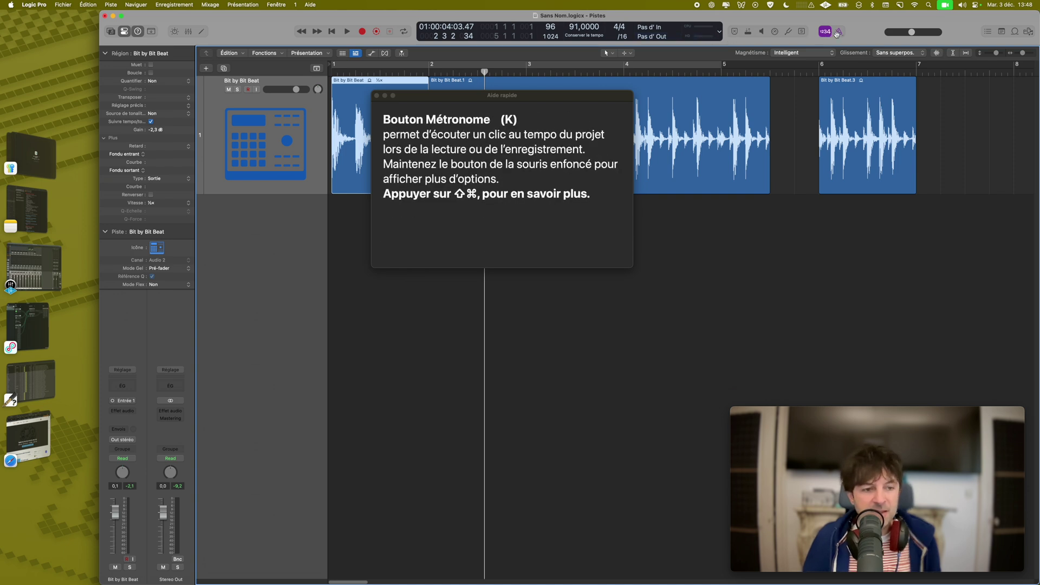
Add Channel EQ and Compressor to the Bit by Bit Beat channel strip and move their windows clear of the Quick Help window.
click(123, 385)
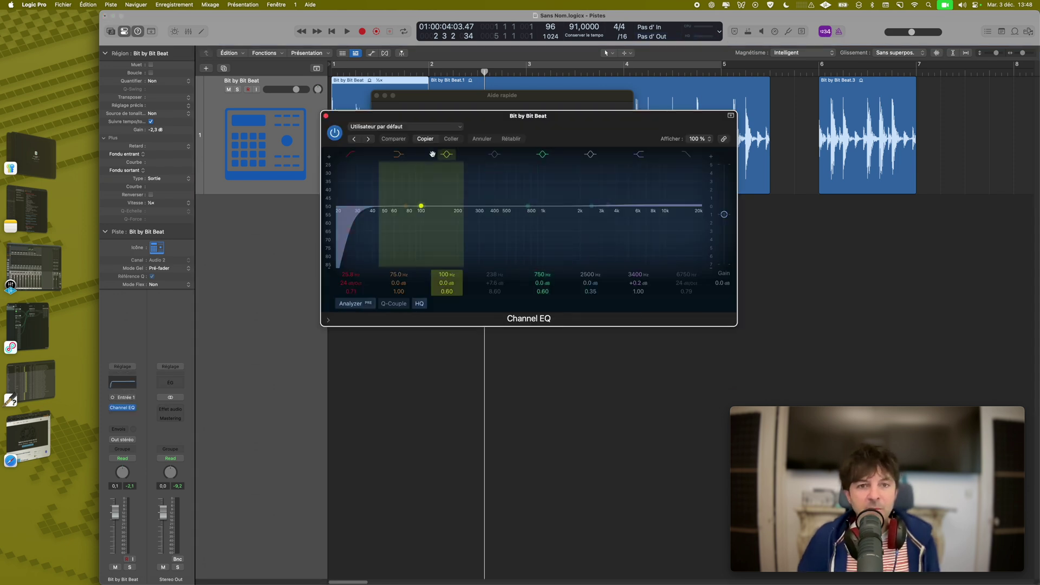
drag(488, 115, 823, 82)
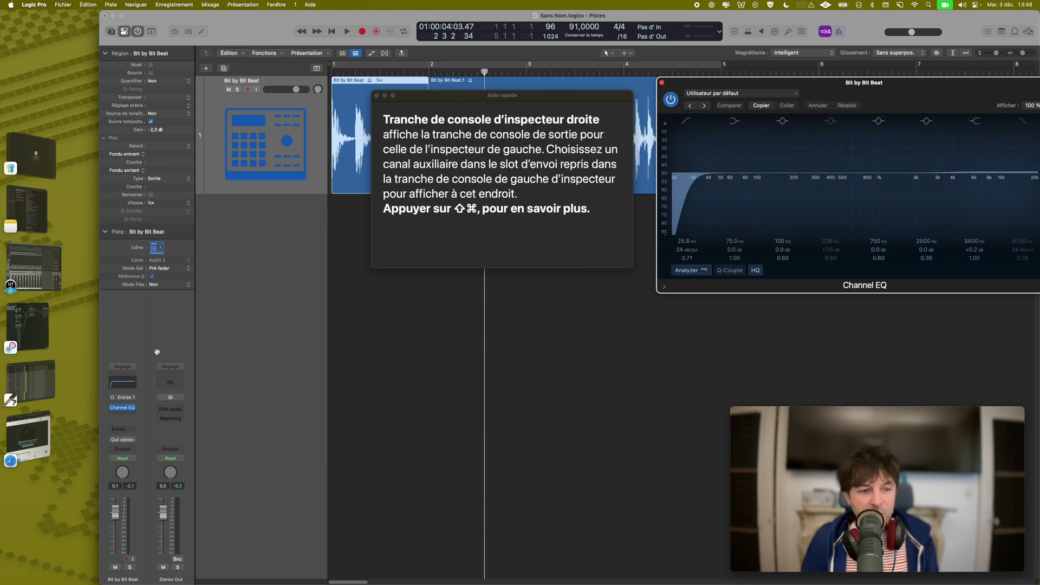
click(132, 378)
drag(535, 127, 884, 114)
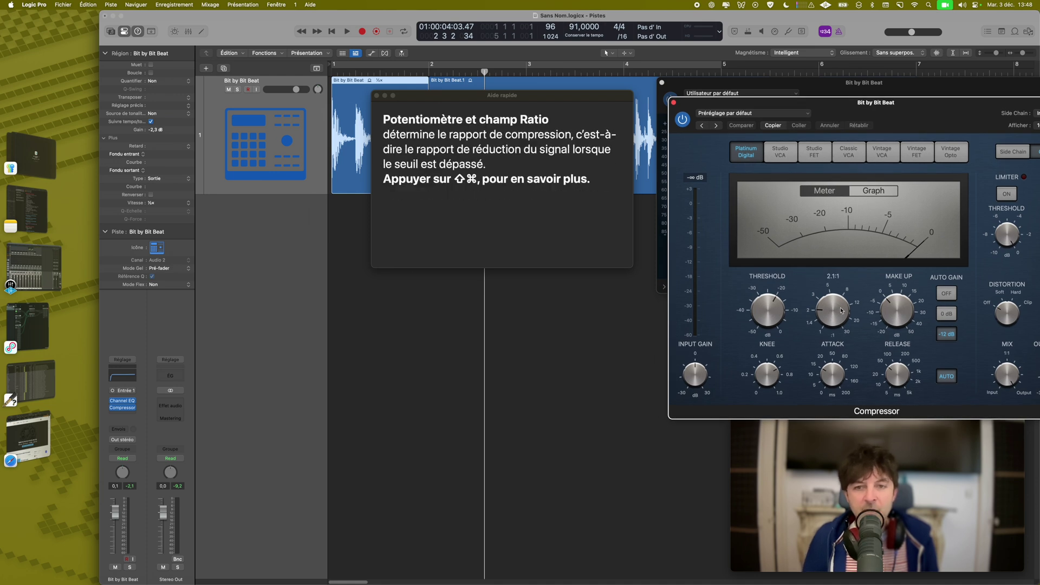
Read Quick Help for the Compressor's Threshold and Make Up knobs and open the matching Logic Pro user guide page.
mouse_move(767, 312)
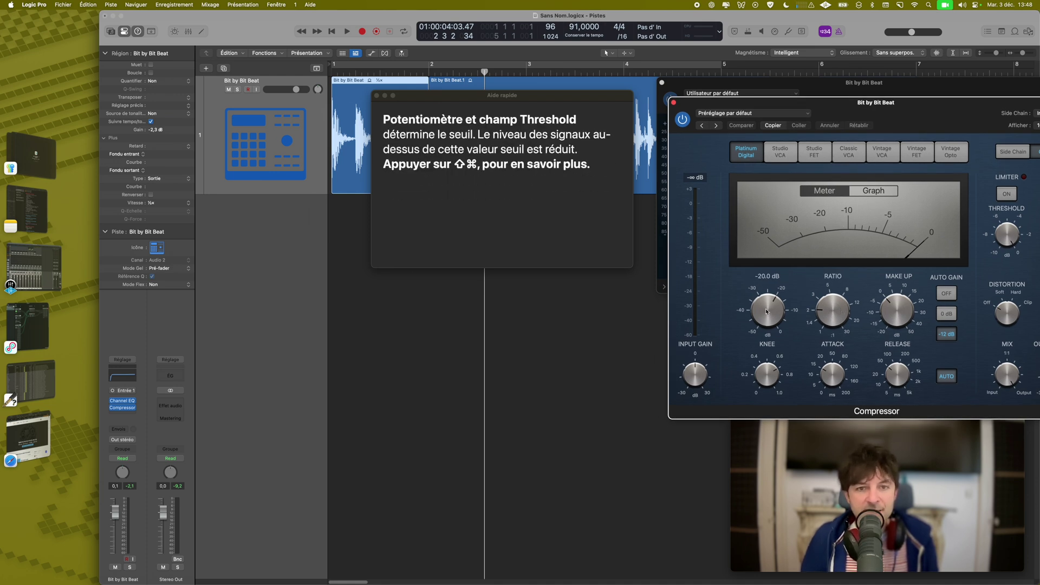
mouse_move(882, 313)
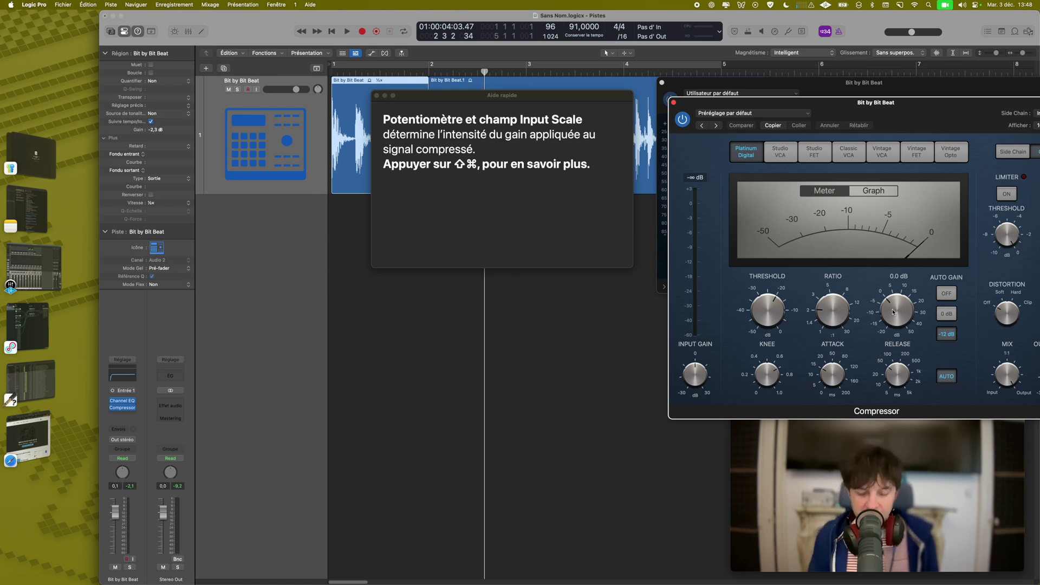
key(shift+super+comma)
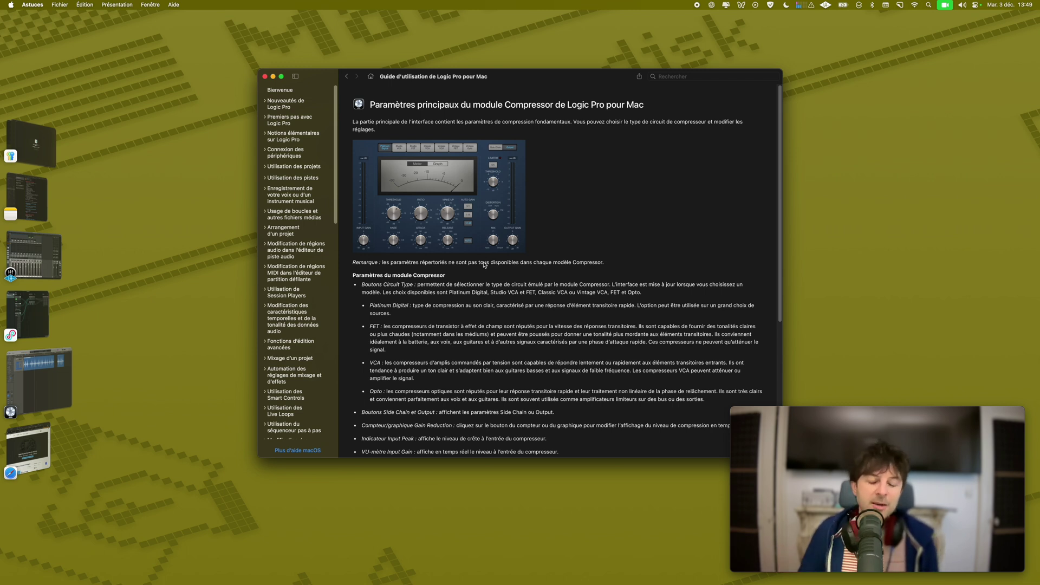
Switch back to Logic Pro and open the key command assignments window (Modifier les assignations).
key(super+Tab)
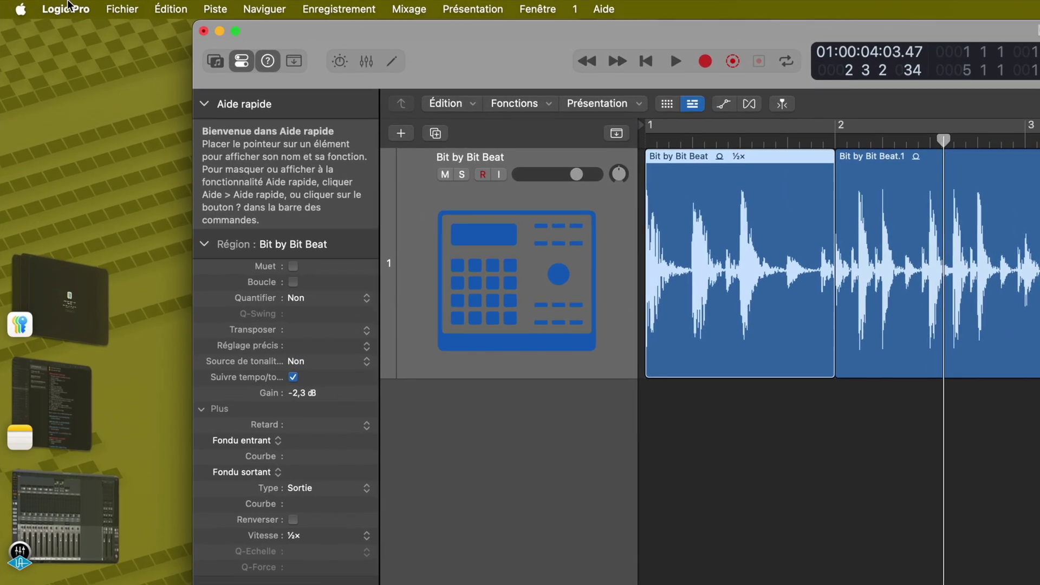
click(62, 4)
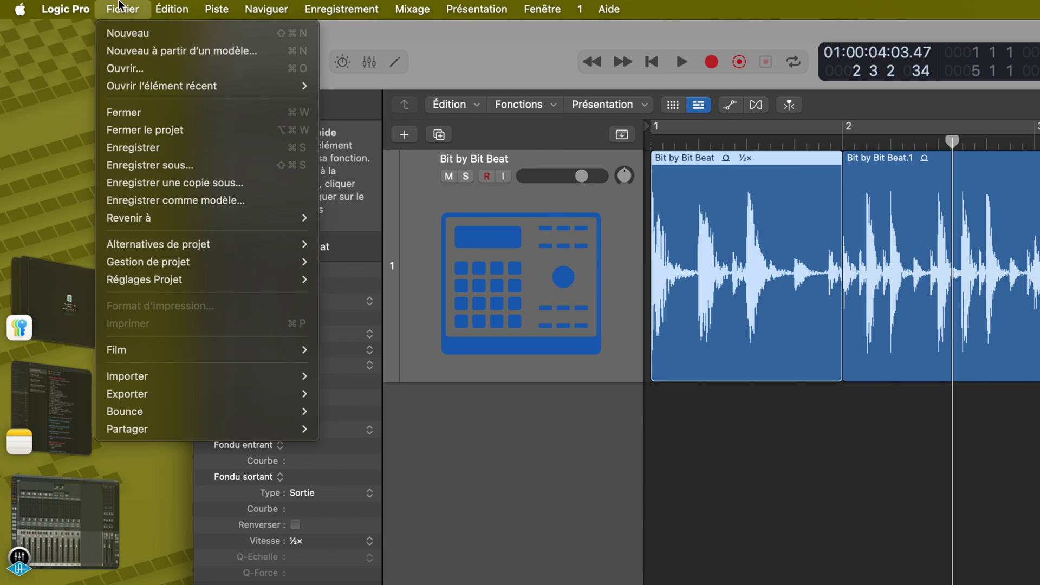
mouse_move(82, 7)
mouse_move(92, 93)
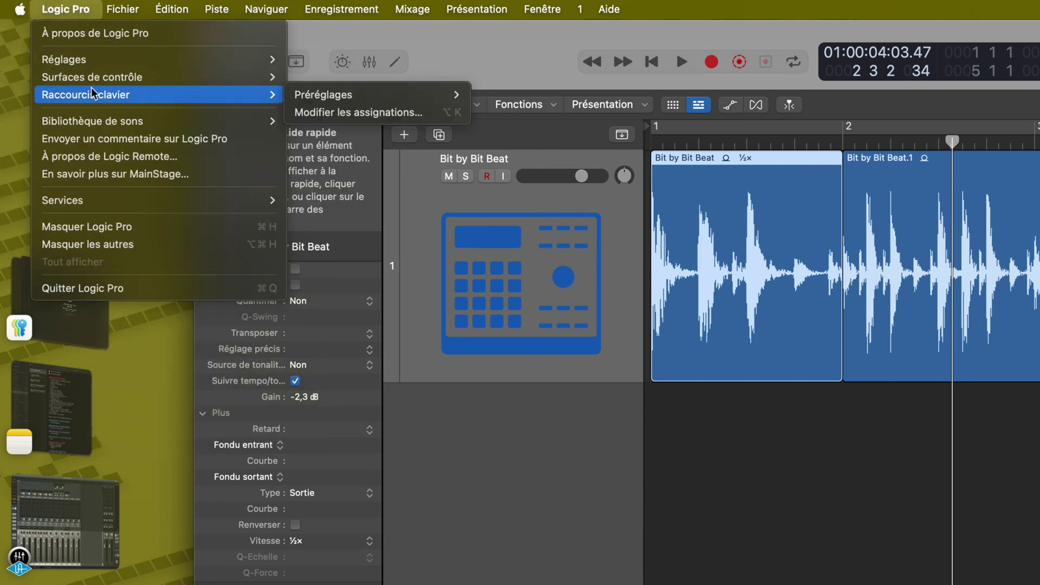
mouse_move(454, 96)
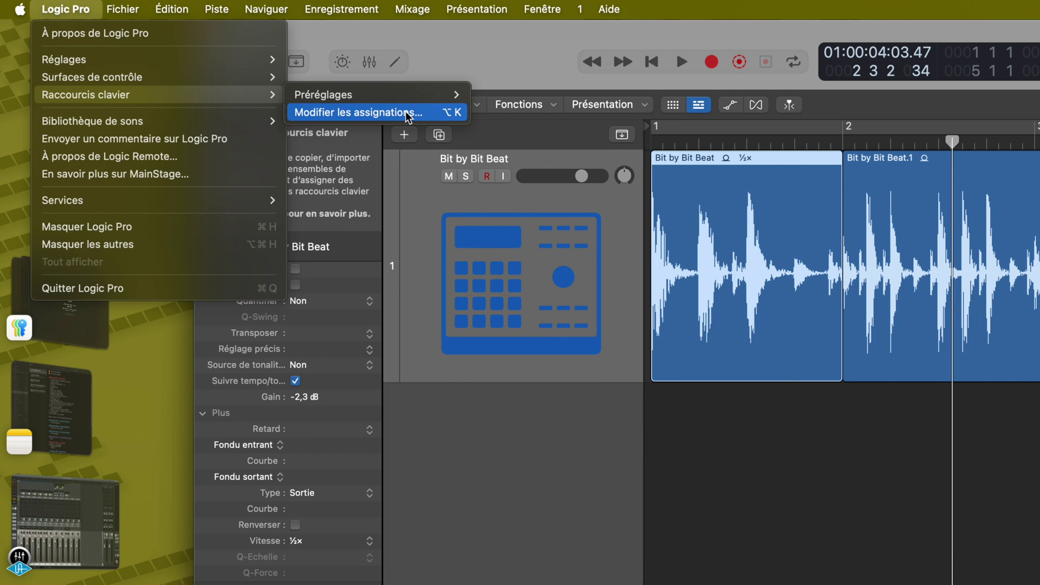
click(443, 113)
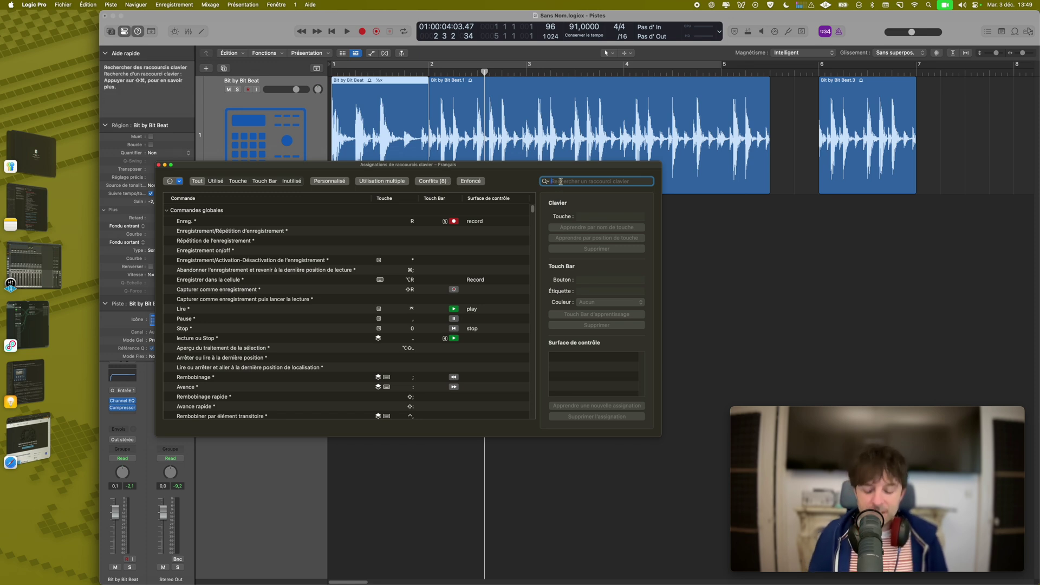
Search the key commands for "Notes", select Afficher/masquer le bloc-notes and show the notepad using its existing shortcut.
text(N)
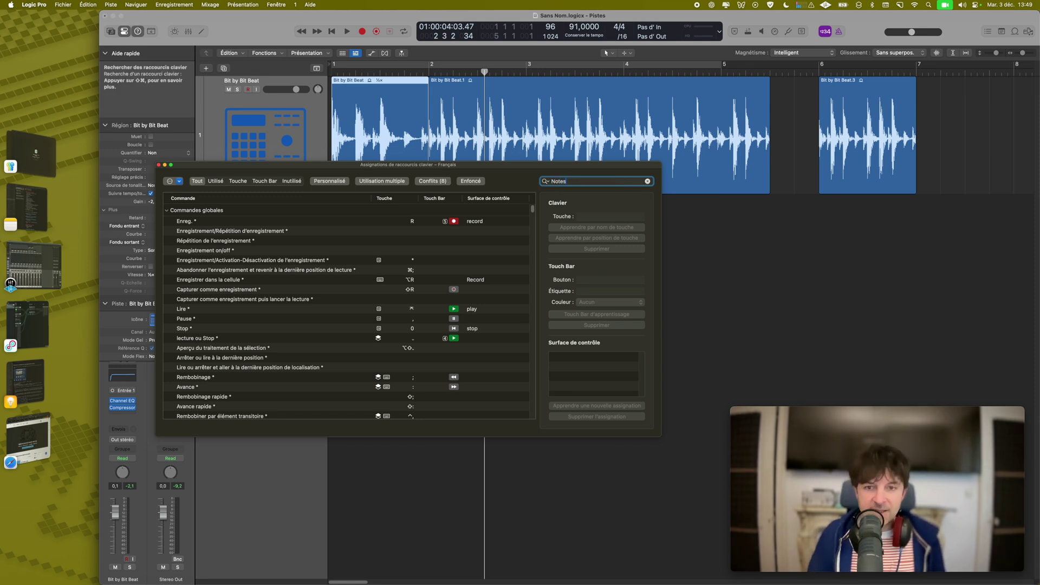
text(otes)
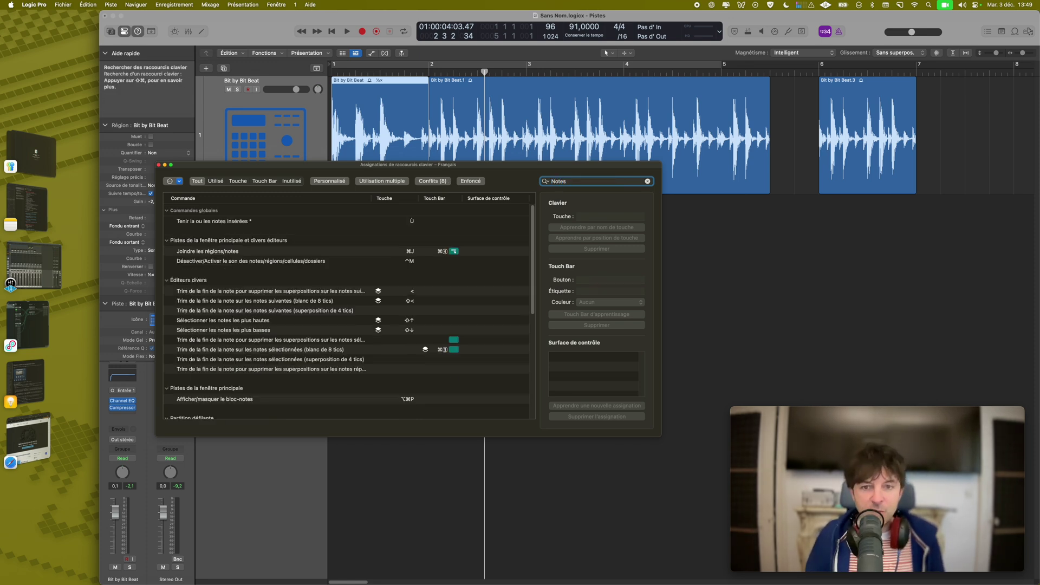
click(388, 402)
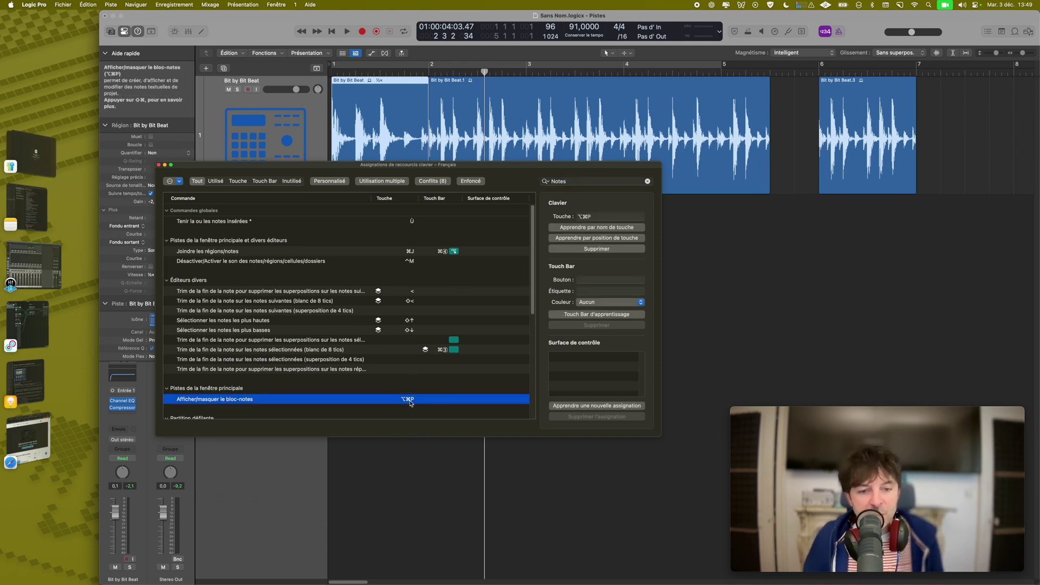
click(825, 231)
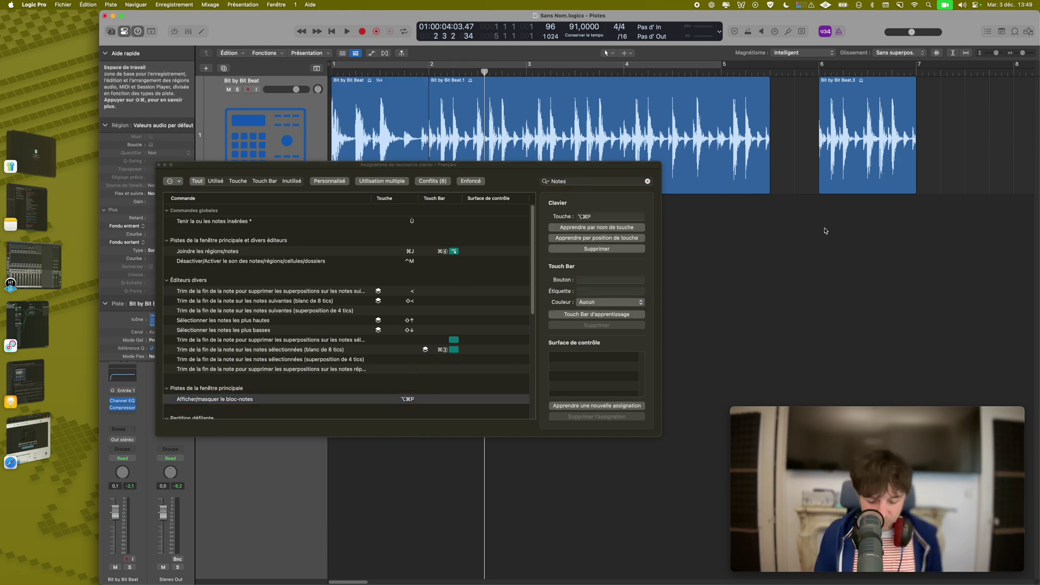
key(alt+super+p)
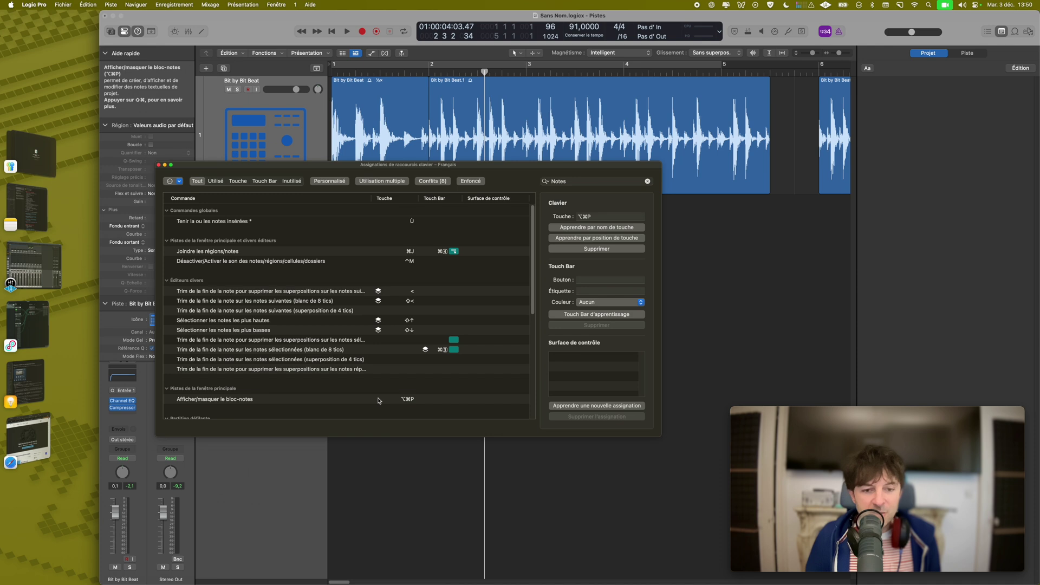
Assign the shortcut N to Afficher/masquer le bloc-notes by key name, replacing the conflicting assignment, and close the assignments window.
click(378, 400)
click(592, 229)
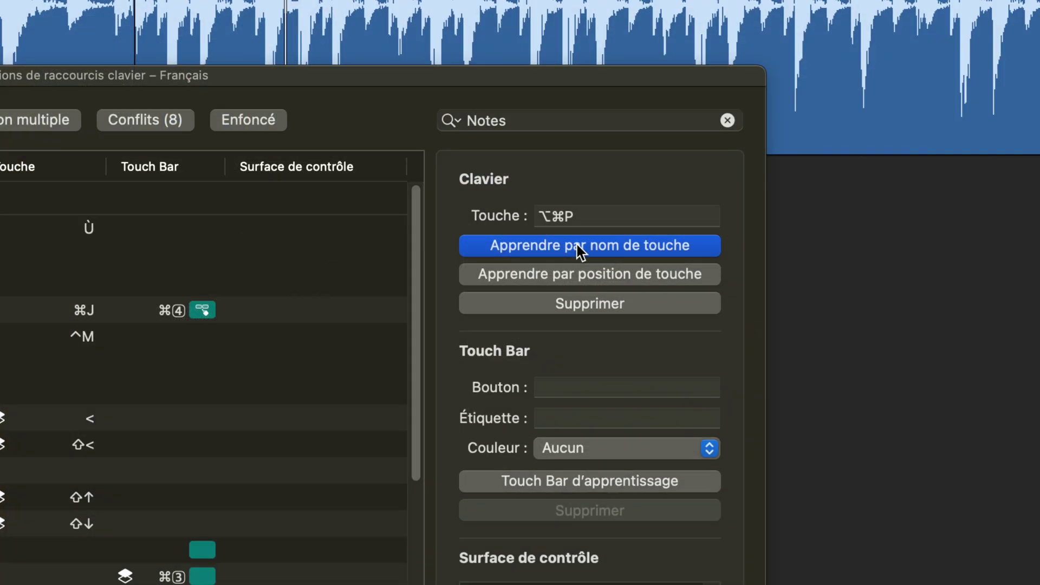
key(n)
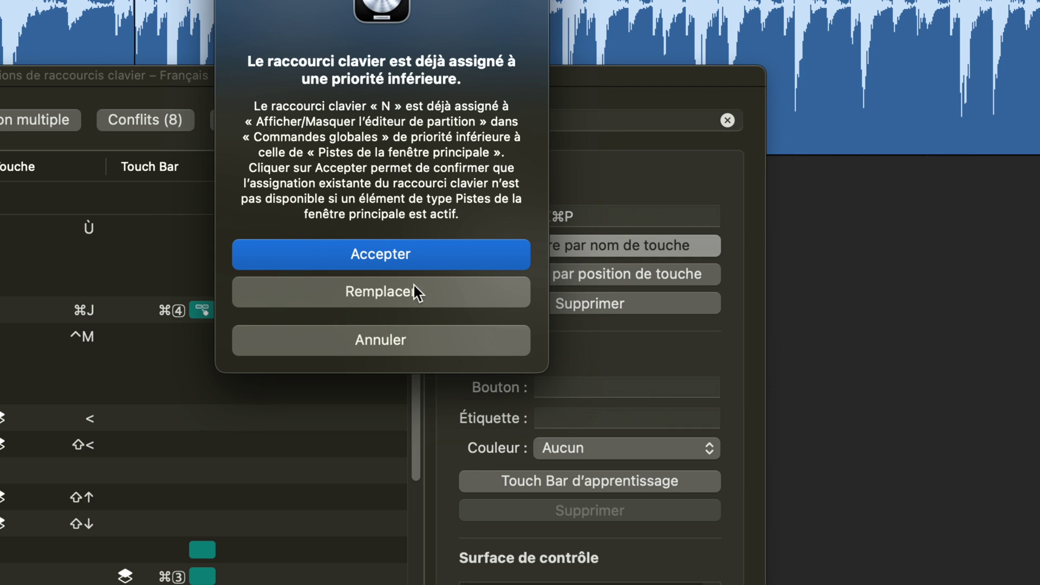
click(411, 284)
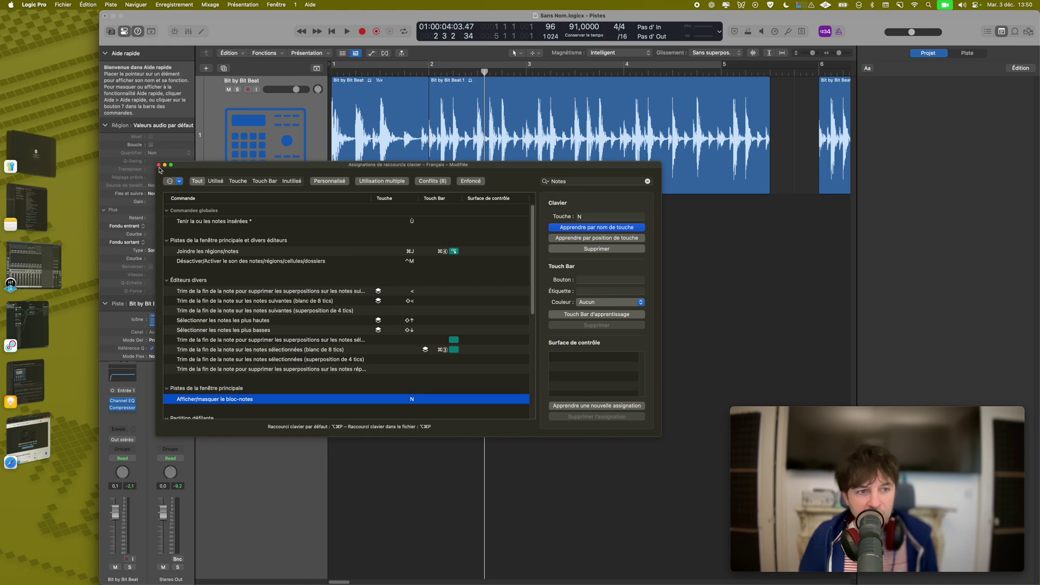
click(159, 165)
Test the new shortcut by toggling the notepad several times, and select the second beat region.
key(n)
key(n)
key(n)
key(n)
key(n)
key(n)
key(n)
key(n)
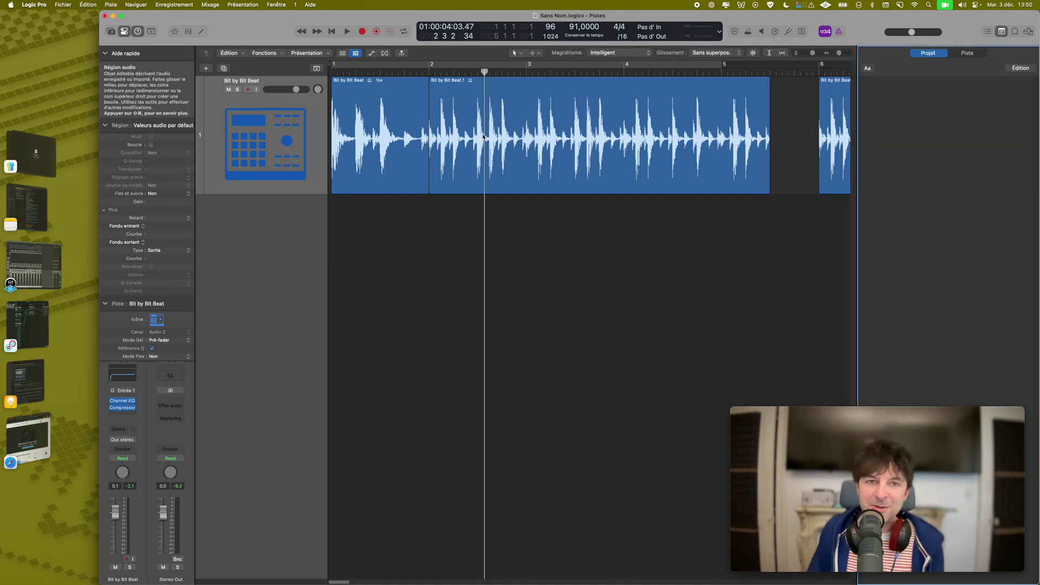
click(484, 137)
Switch to Safari, reposition its window and browse the free Bien démarrer courses on the YouTips site.
key(super+Tab)
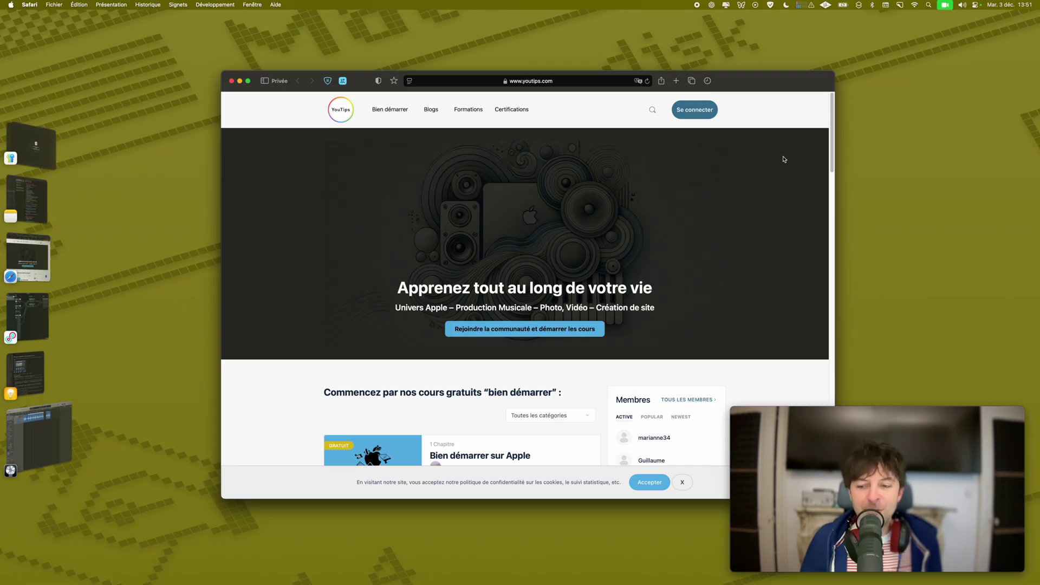
drag(730, 83, 650, 36)
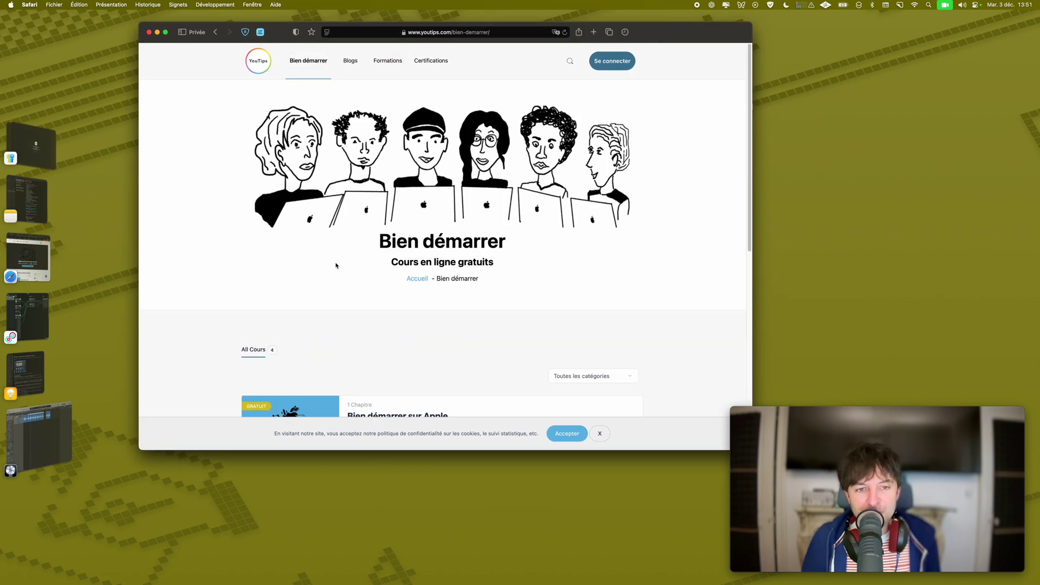
scroll(336, 265, down, 5)
scroll(336, 265, down, 2)
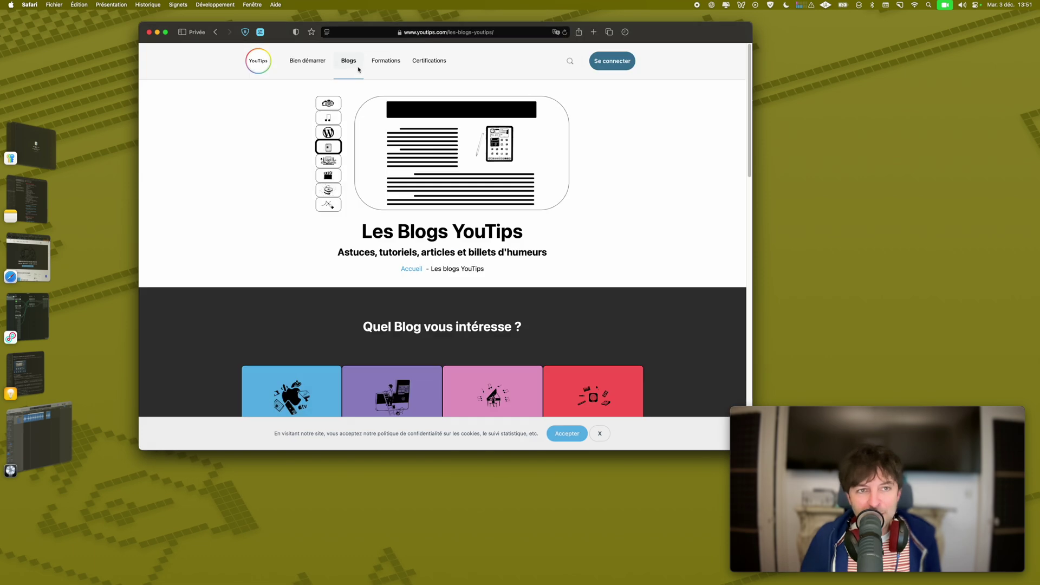
Open the Logic Pro (MAO) blog from the YouTips blogs page and look through its articles.
click(567, 383)
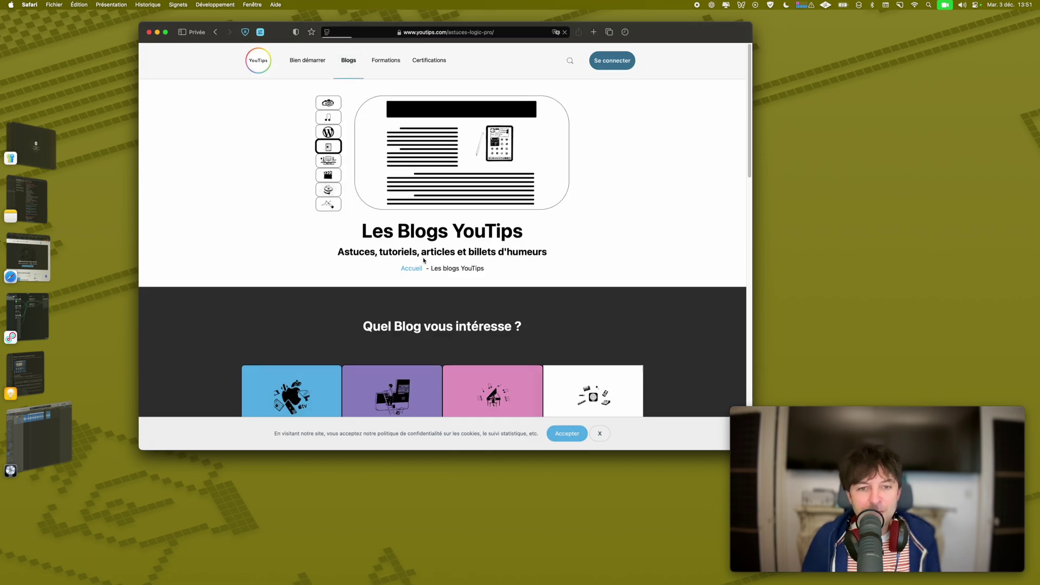
scroll(424, 260, down, 3)
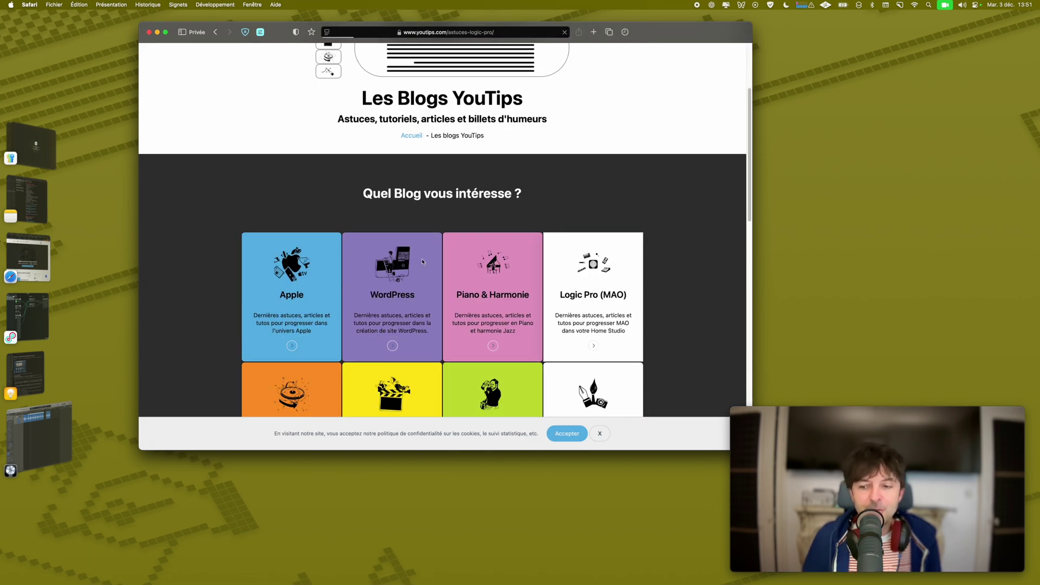
scroll(373, 265, down, 4)
scroll(373, 264, down, 3)
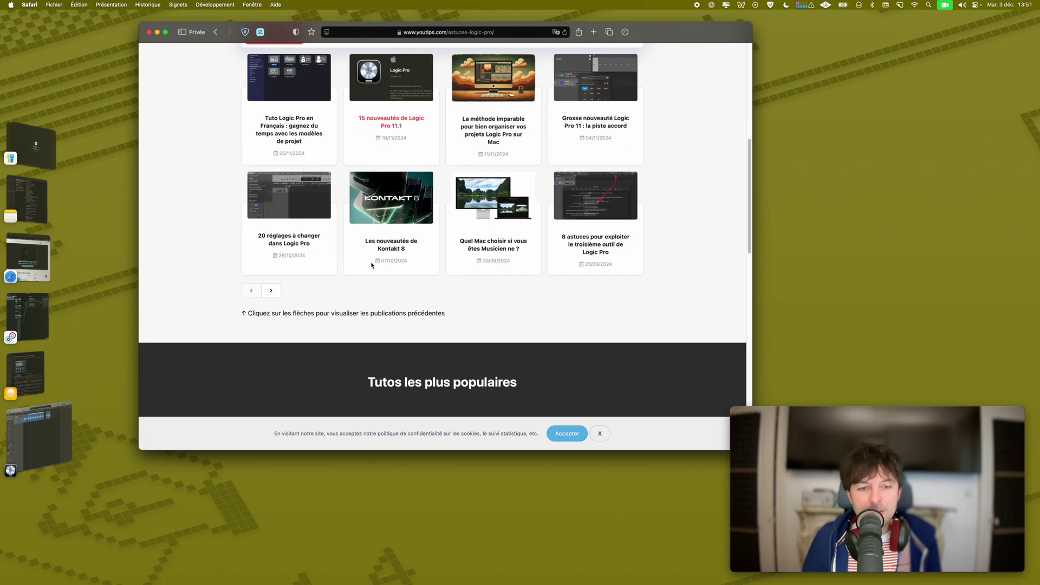
Open the article "20 réglages à changer dans Logic Pro" and skim its contents.
click(309, 226)
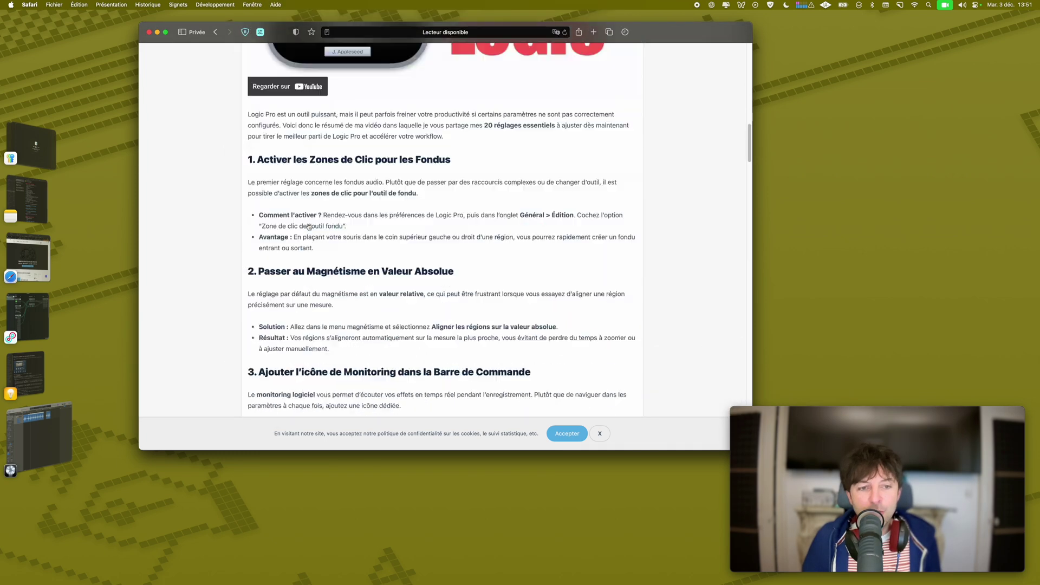
scroll(309, 226, down, 20)
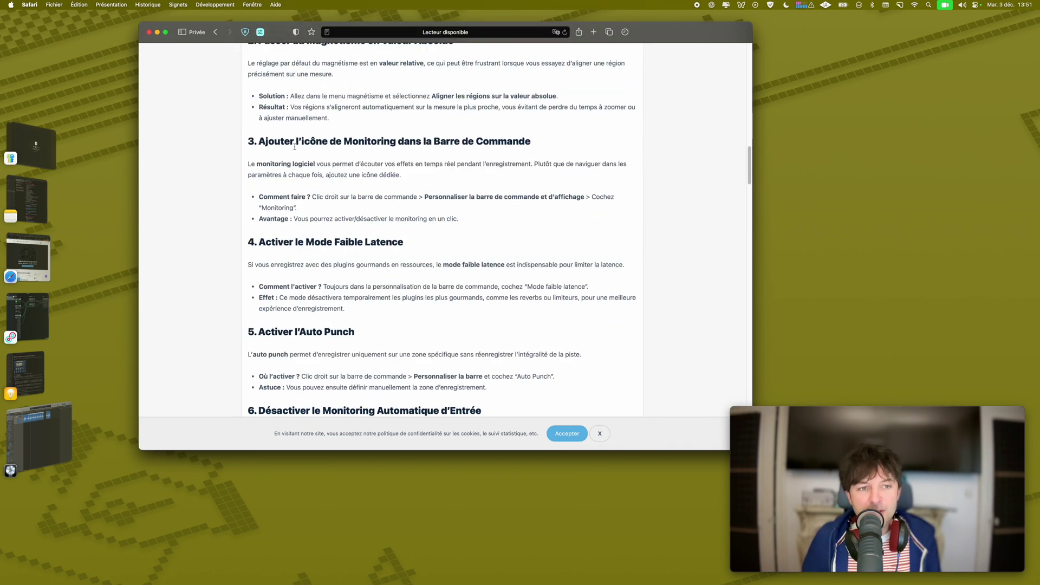
scroll(340, 193, up, 20)
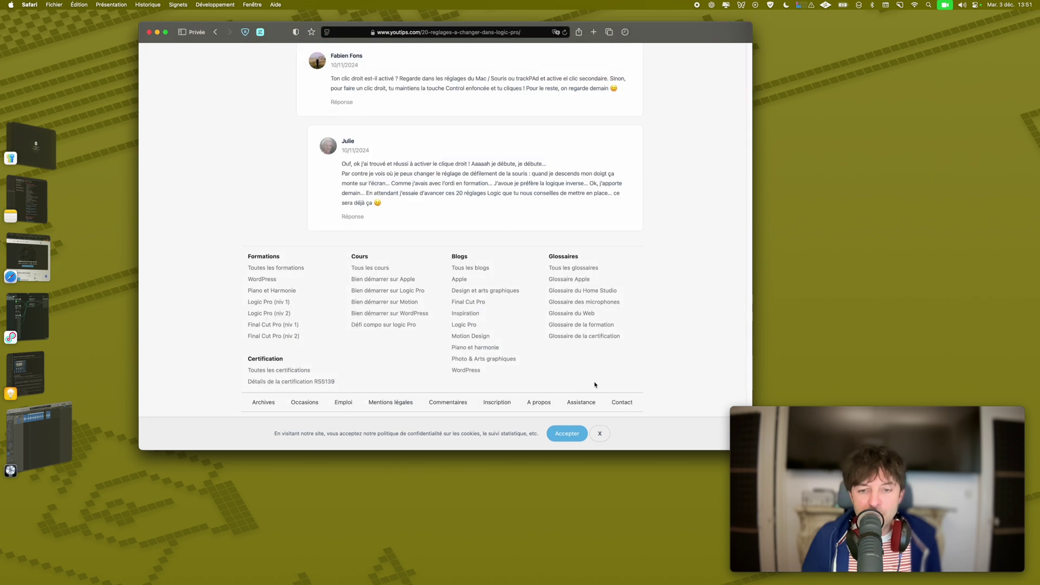
Open the Glossaire du Home Studio and look through its definitions.
click(595, 291)
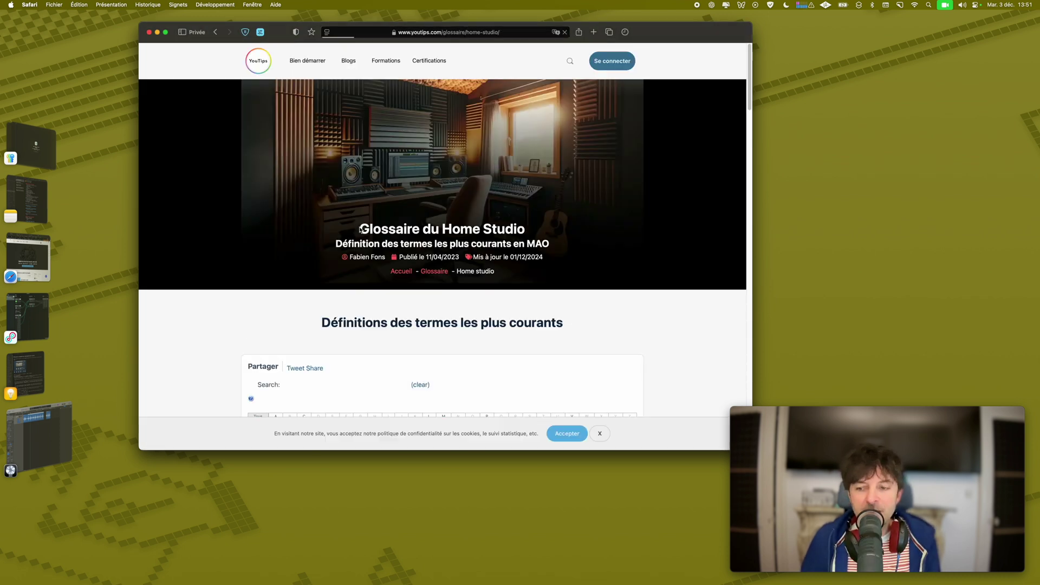
scroll(390, 266, down, 5)
scroll(390, 265, down, 10)
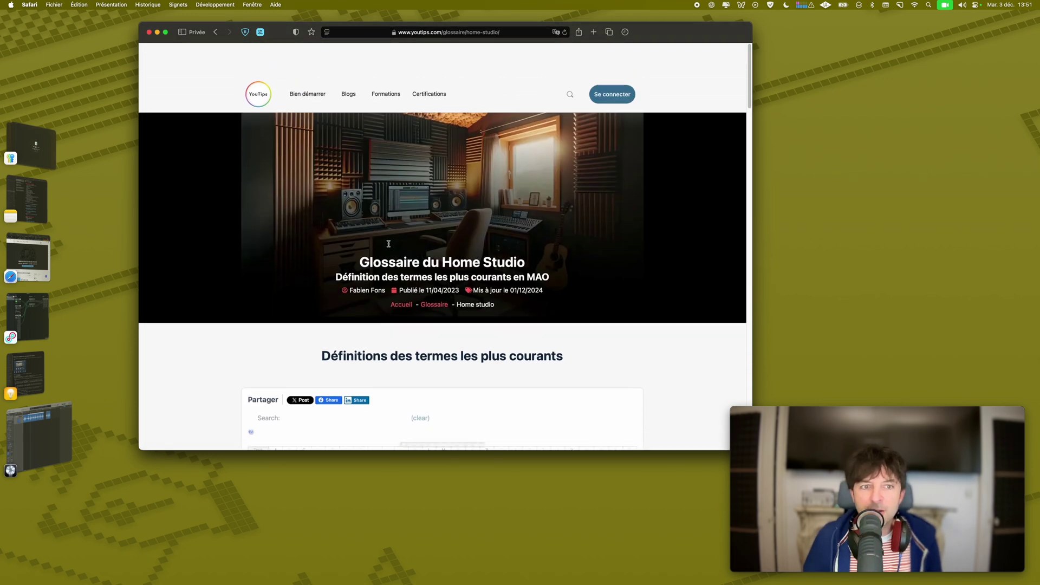
Open the Logic Pro training page from the YouTips Formations section, look through it and switch back to Logic Pro.
click(388, 66)
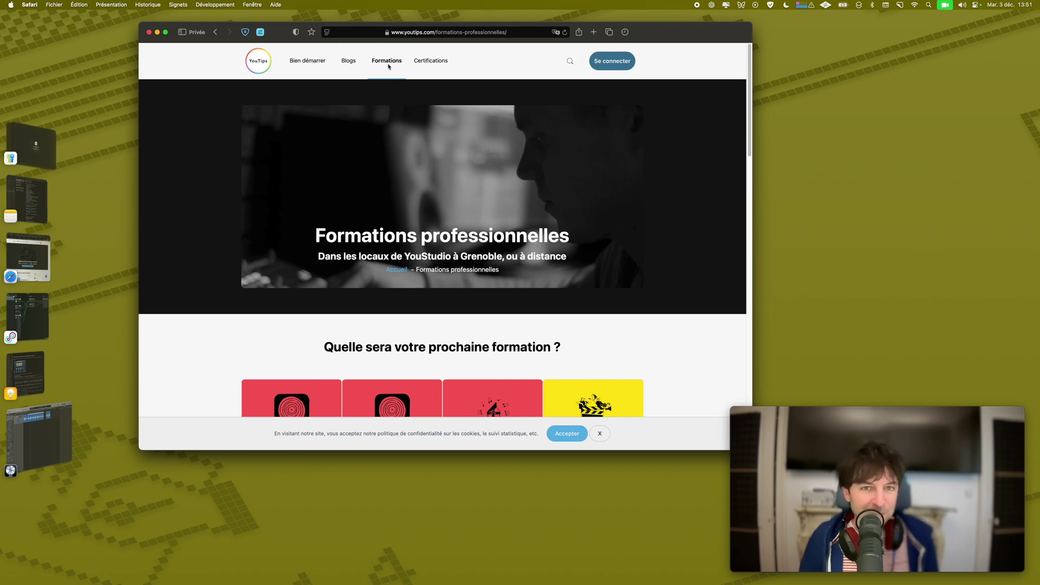
scroll(373, 223, down, 5)
click(304, 218)
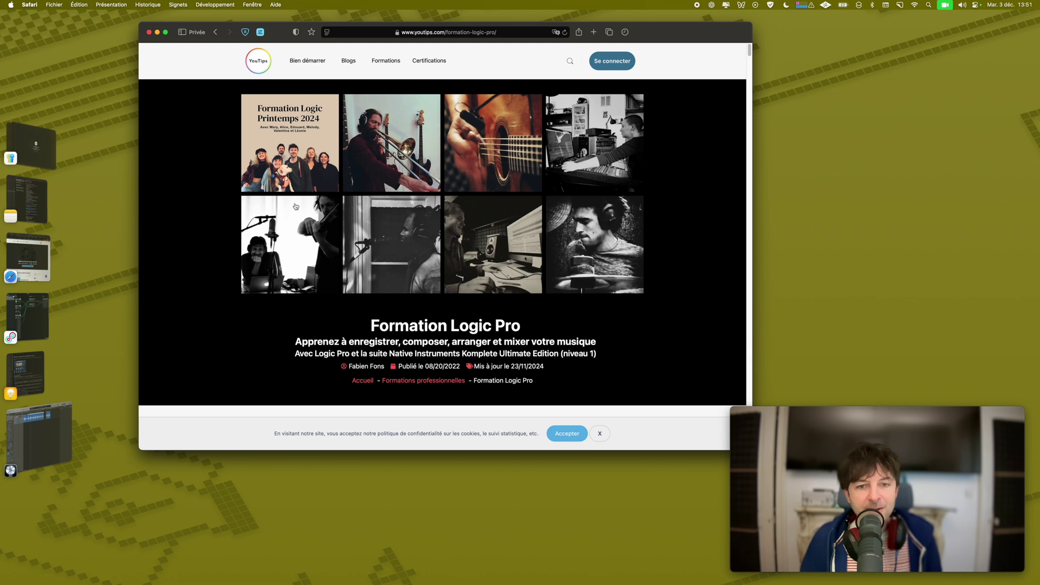
scroll(256, 260, down, 15)
scroll(257, 260, up, 15)
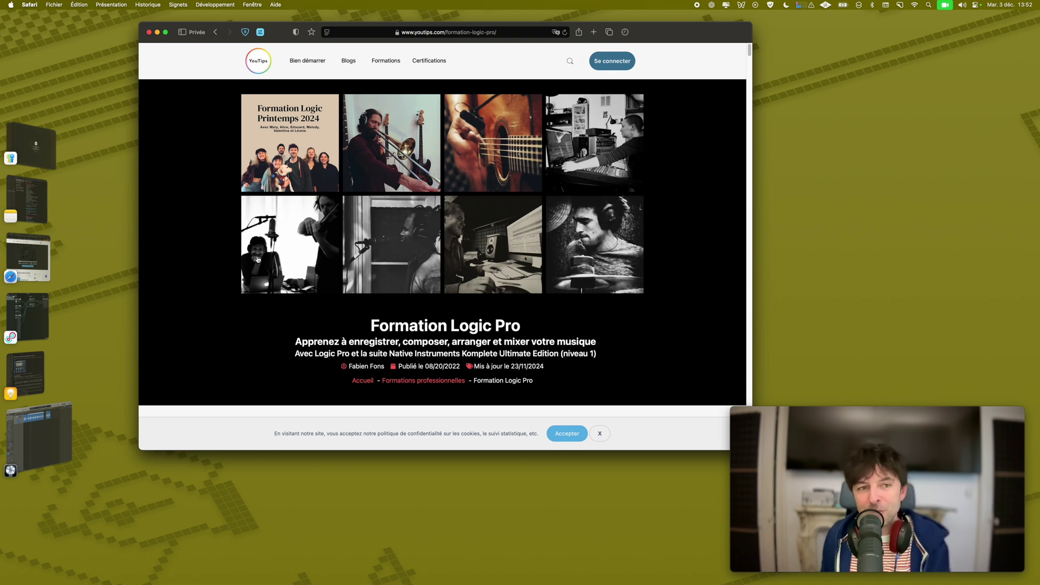
key(super+Tab)
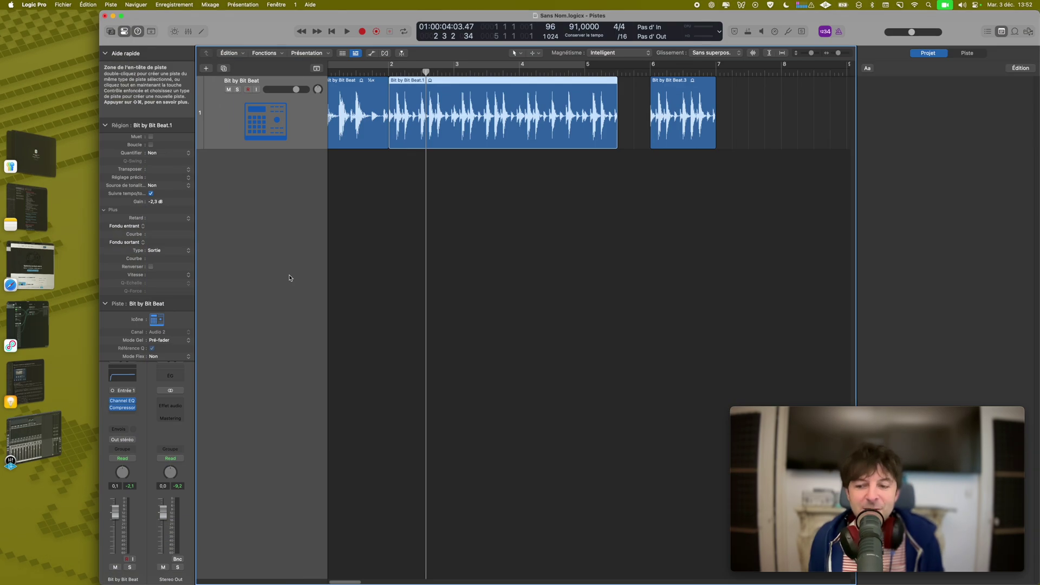